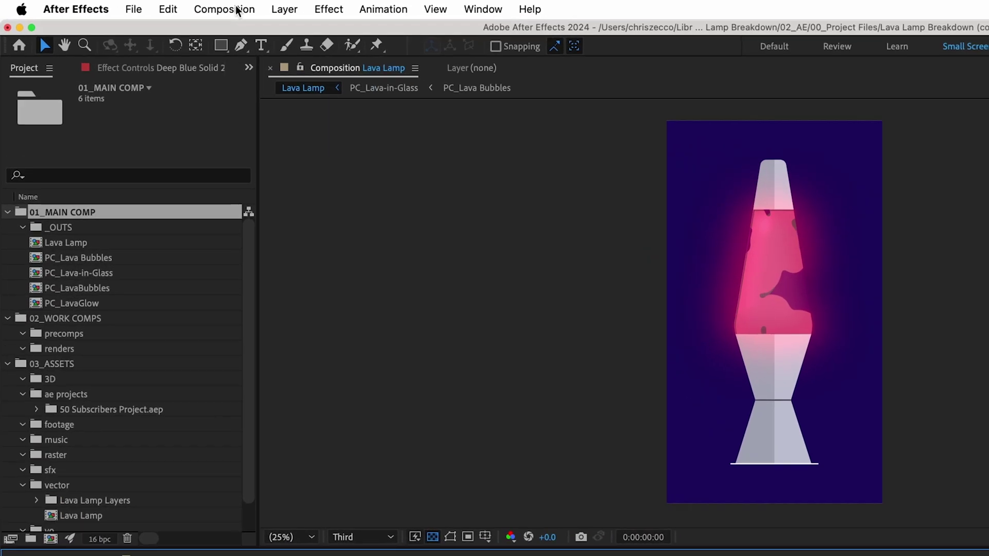
Create a new composition named Lava Lamp Tutorial with a width of 1080 px and a height of 1920 px.
{"action": "left_click", "coordinate": [158, 9]}
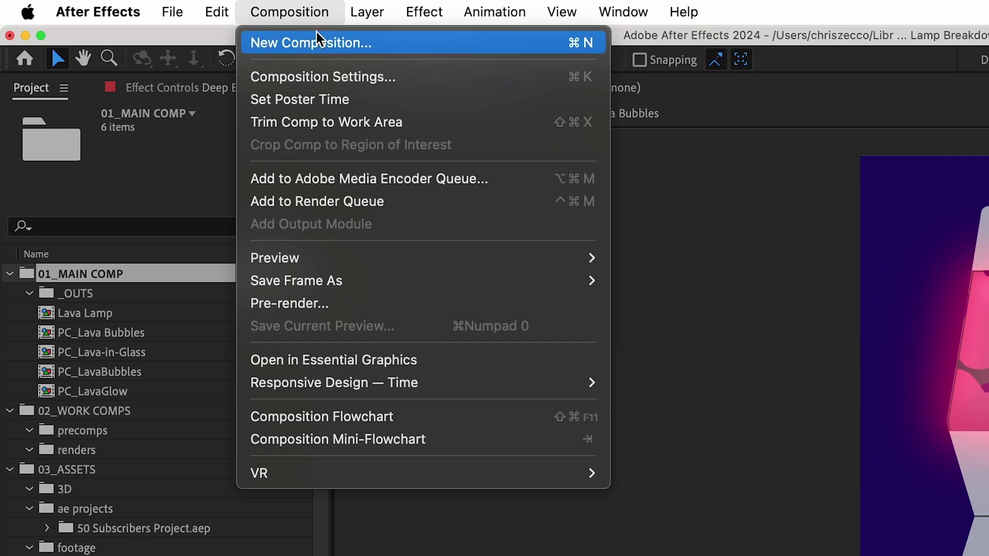
{"action": "left_click", "coordinate": [317, 47]}
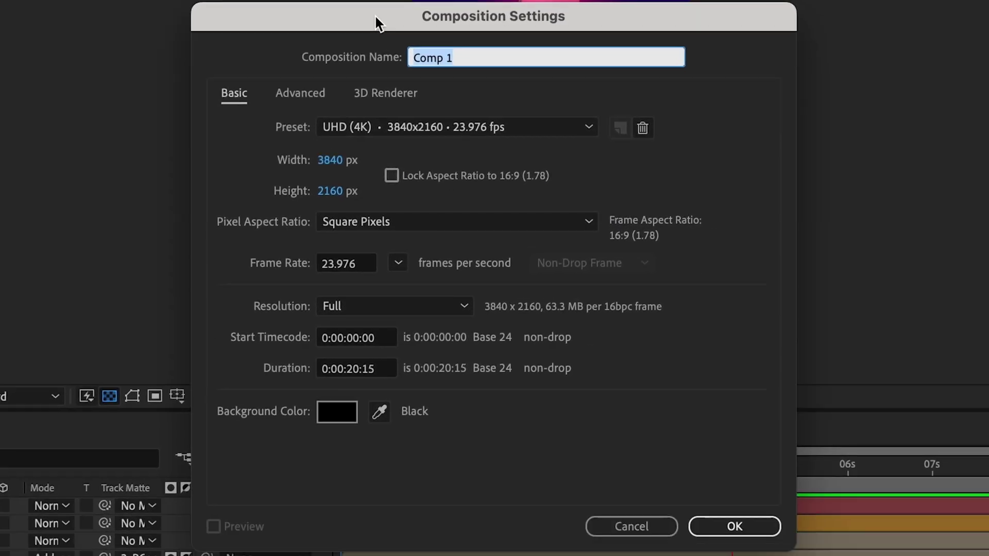
{"action": "type", "text": "Lav"}
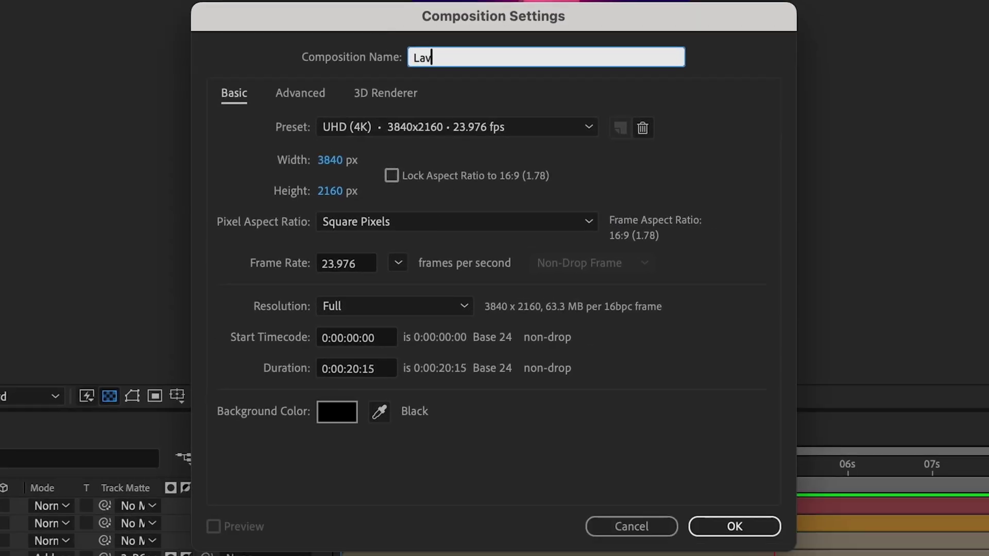
{"action": "type", "text": "a Lamp Tutorial"}
{"action": "key", "text": "Tab"}
{"action": "key", "text": "Tab"}
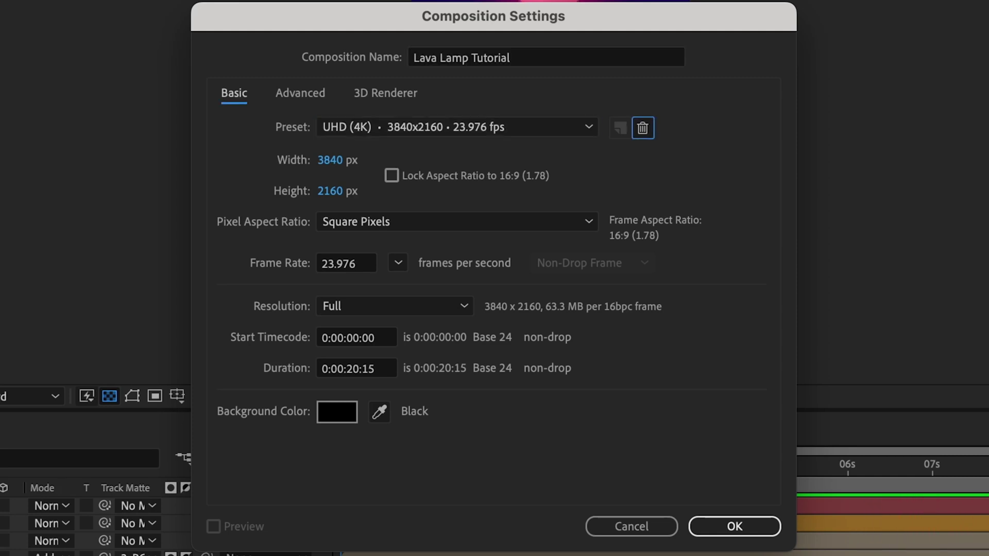
{"action": "key", "text": "Tab"}
{"action": "type", "text": "1080"}
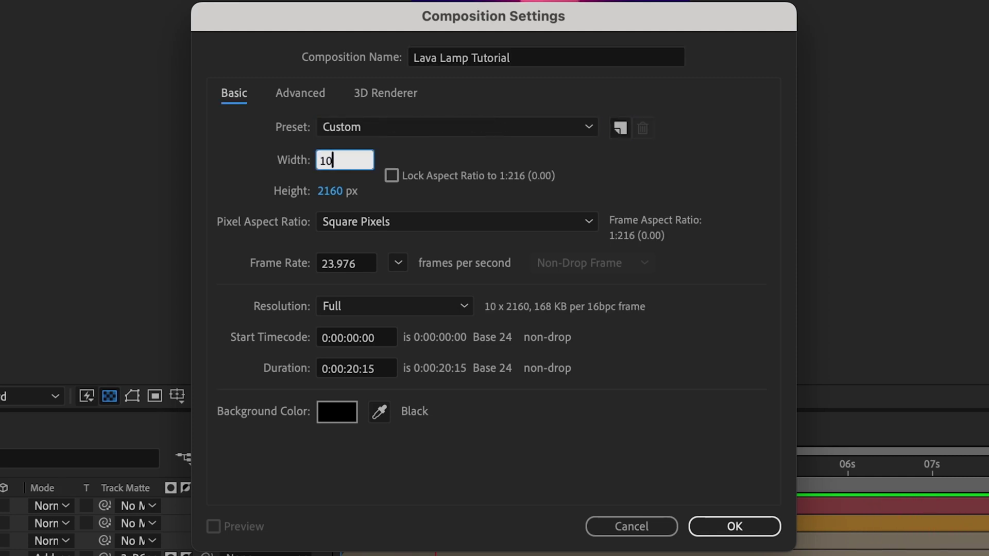
{"action": "key", "text": "Tab"}
{"action": "type", "text": "1920"}
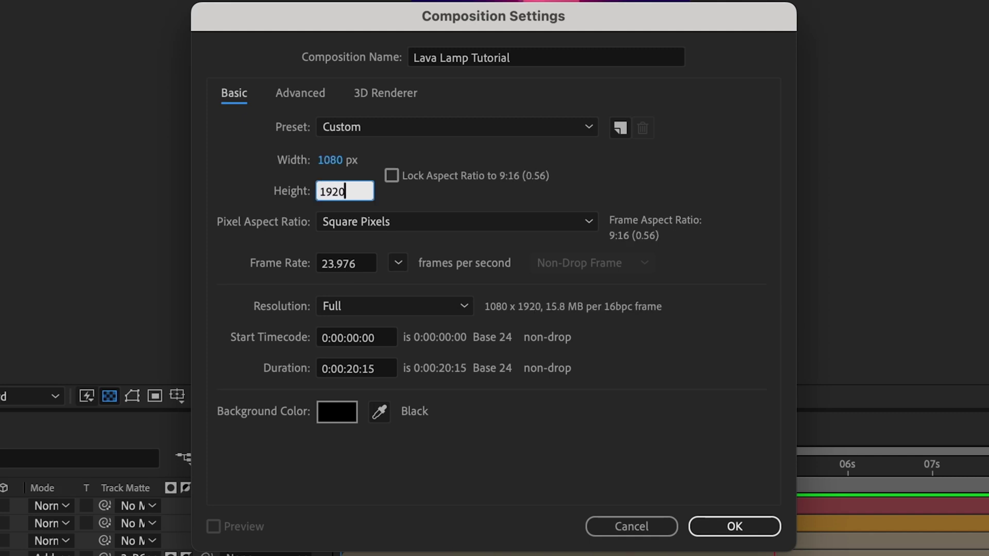
{"action": "key", "text": "Return"}
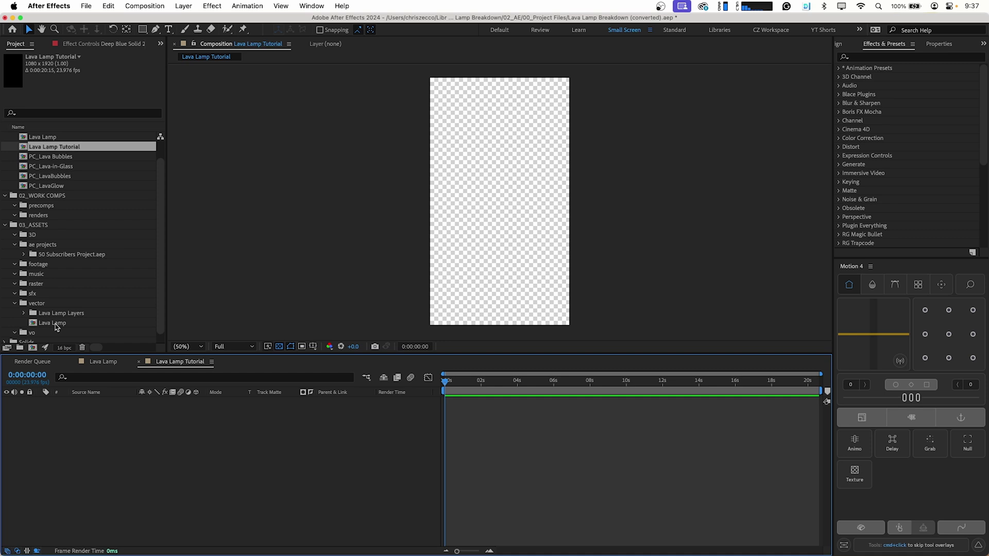
Copy the lamp artwork layer from the Lava Lamp composition in the vector folder into the Lava Lamp Tutorial composition.
{"action": "double_click", "coordinate": [55, 324]}
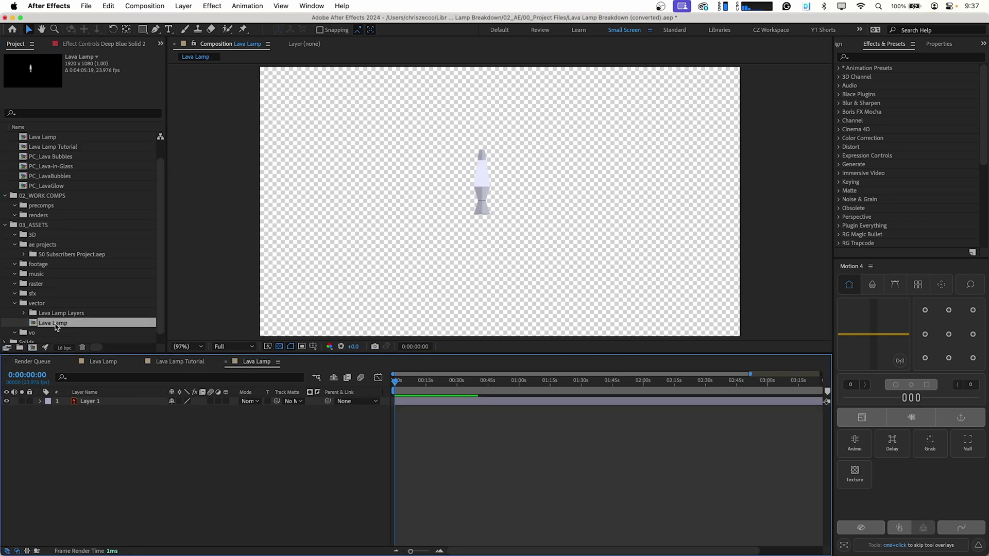
{"action": "left_click", "coordinate": [133, 405]}
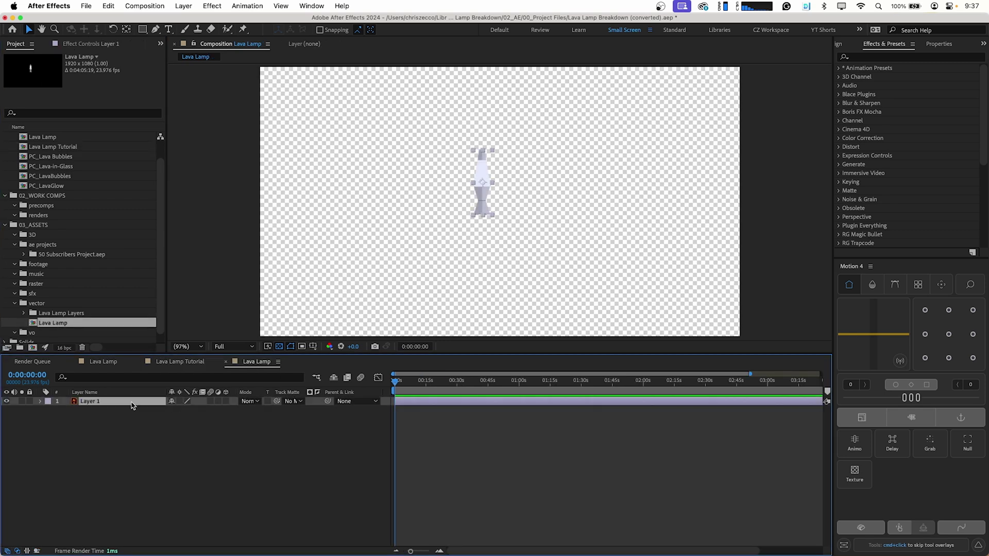
{"action": "left_click", "coordinate": [177, 363]}
{"action": "key", "text": "super+v"}
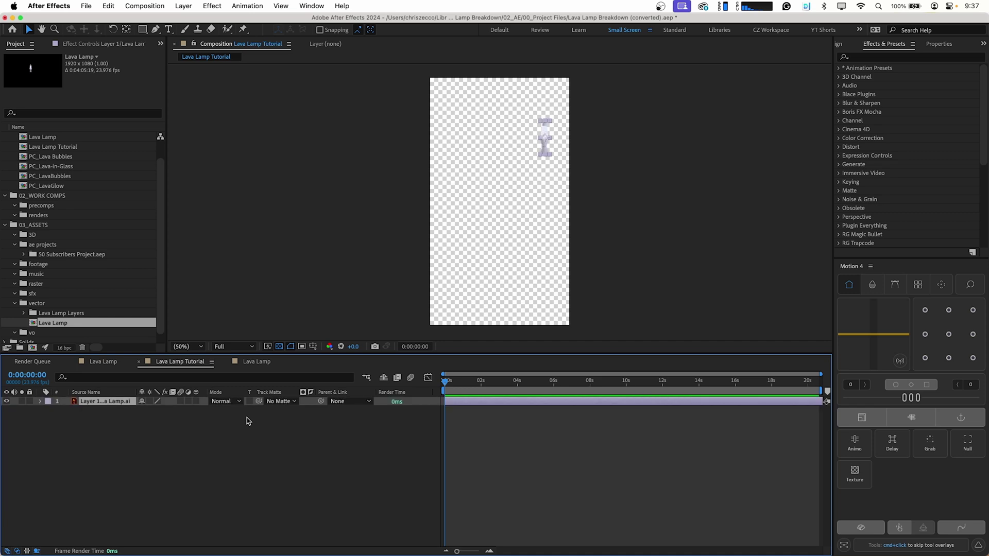
Center the lamp artwork in the composition and scale it to 537%.
{"action": "key", "text": "super+Home"}
{"action": "key", "text": "s"}
{"action": "left_click_drag", "start_coordinate": [165, 410], "coordinate": [405, 424]}
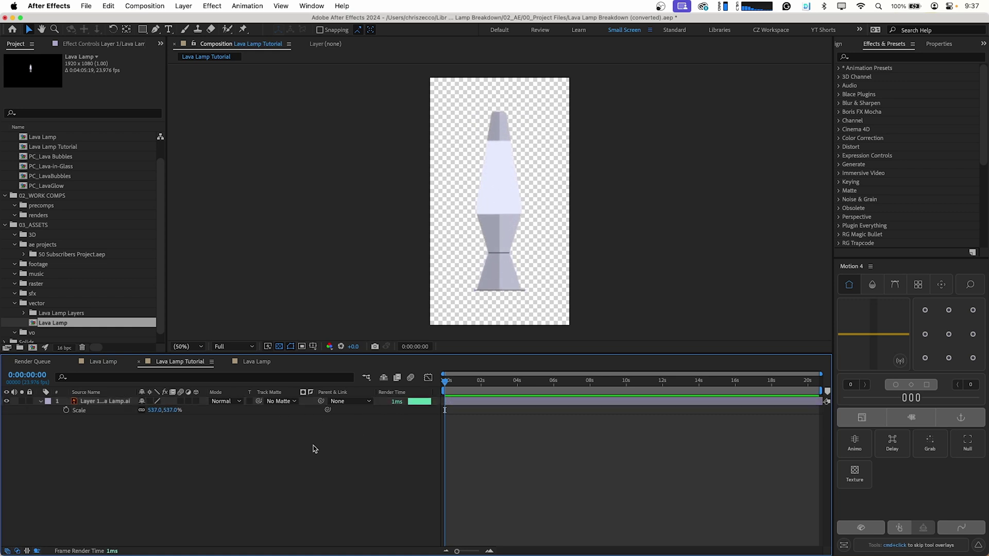
Split the lamp artwork into separate shape layers with Motion 4's Break tool and delete the original Illustrator layer.
{"action": "left_click", "coordinate": [716, 405]}
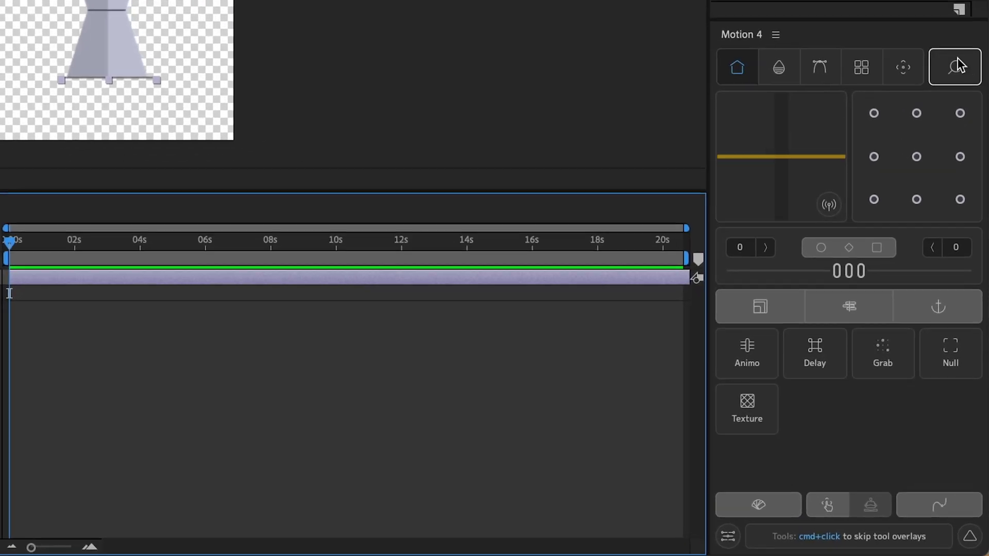
{"action": "left_click", "coordinate": [957, 65]}
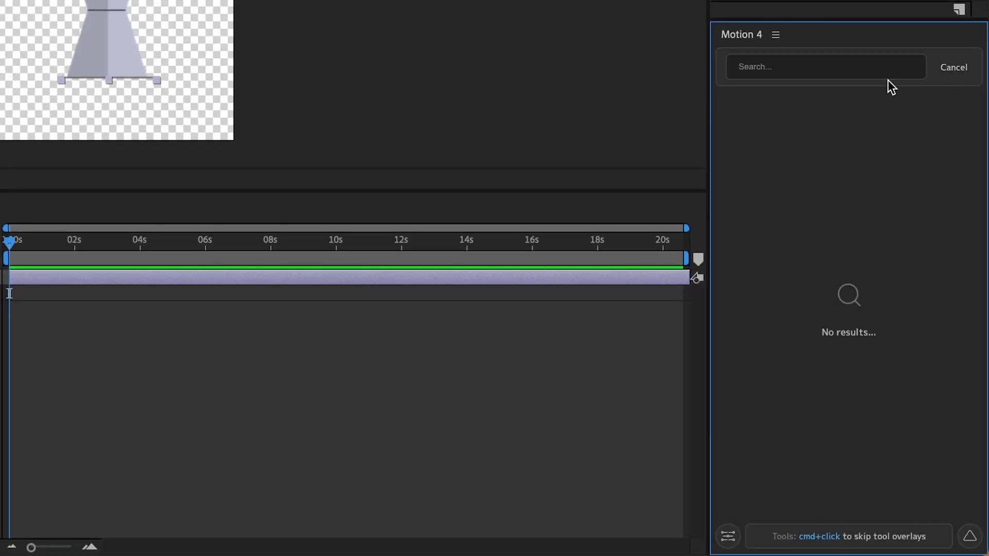
{"action": "type", "text": "break"}
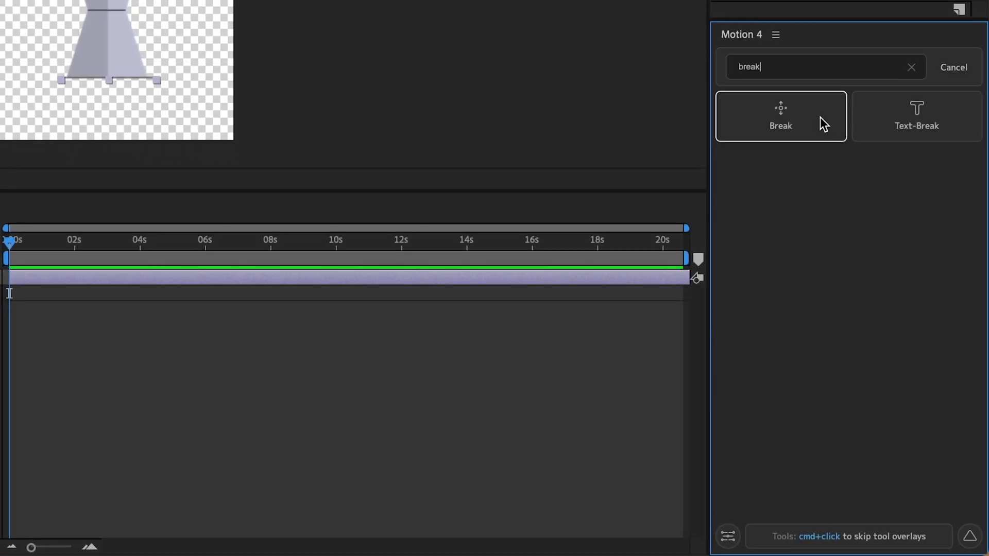
{"action": "left_click", "coordinate": [800, 114]}
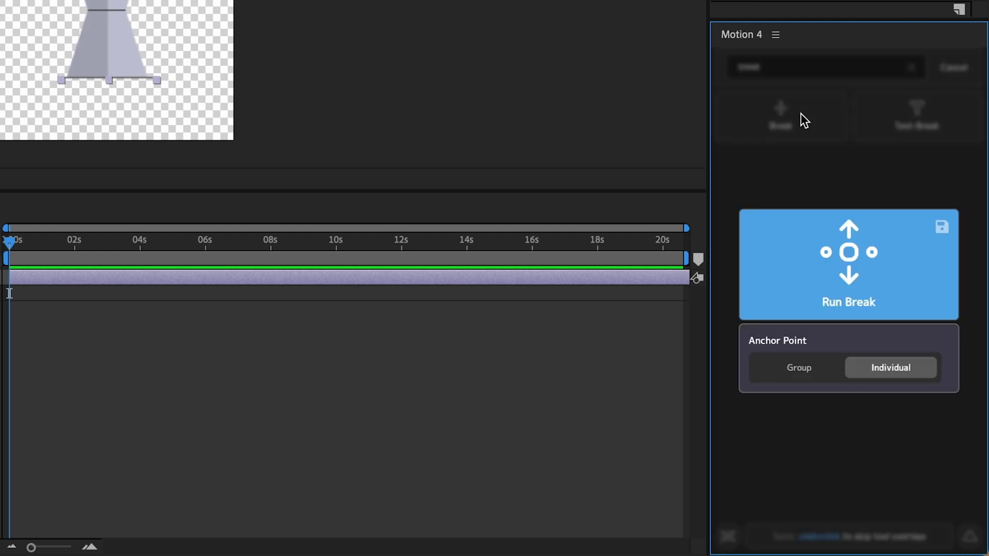
{"action": "left_click", "coordinate": [888, 282]}
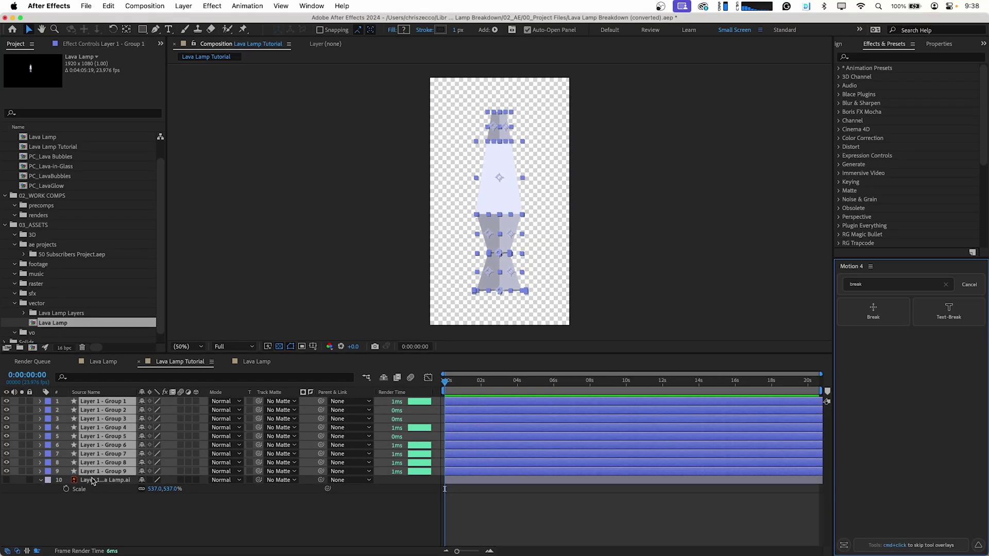
{"action": "left_click", "coordinate": [93, 480]}
{"action": "key", "text": "Delete"}
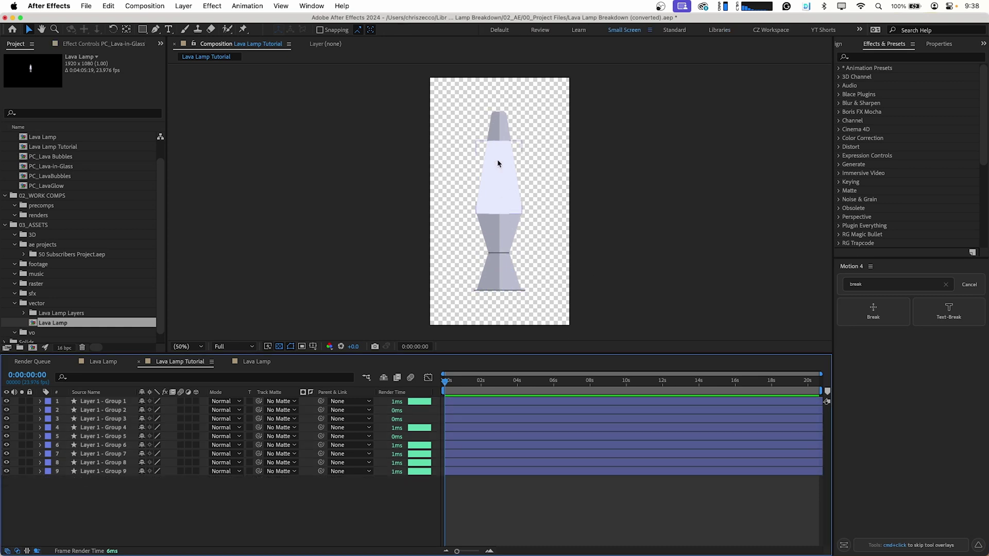
Rename the first two shape layers as Base and Base Lid Connector.
{"action": "left_click", "coordinate": [107, 401]}
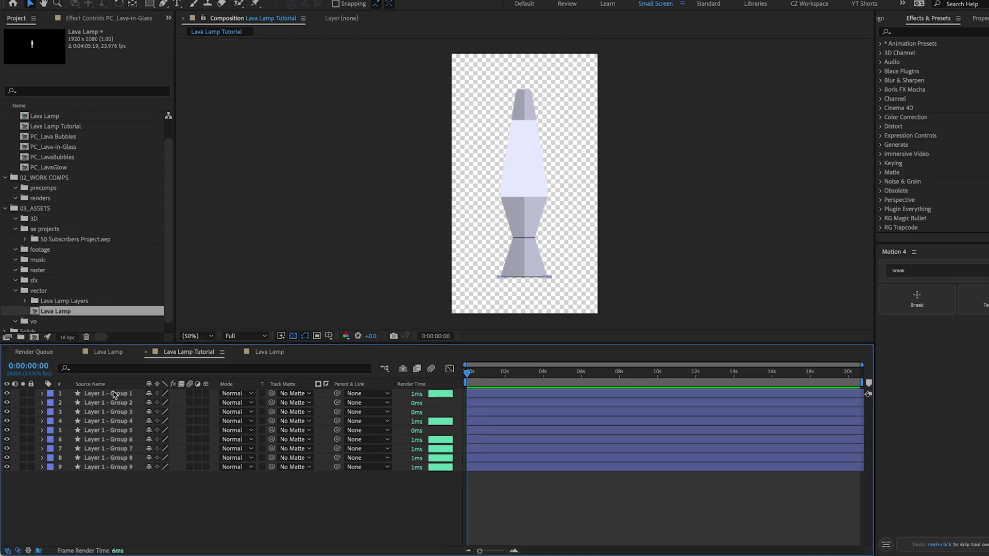
{"action": "key", "text": "Return"}
{"action": "type", "text": "Base"}
{"action": "key", "text": "Return"}
{"action": "key", "text": "super+Down"}
{"action": "key", "text": "Return"}
{"action": "type", "text": "Base Lid Connector"}
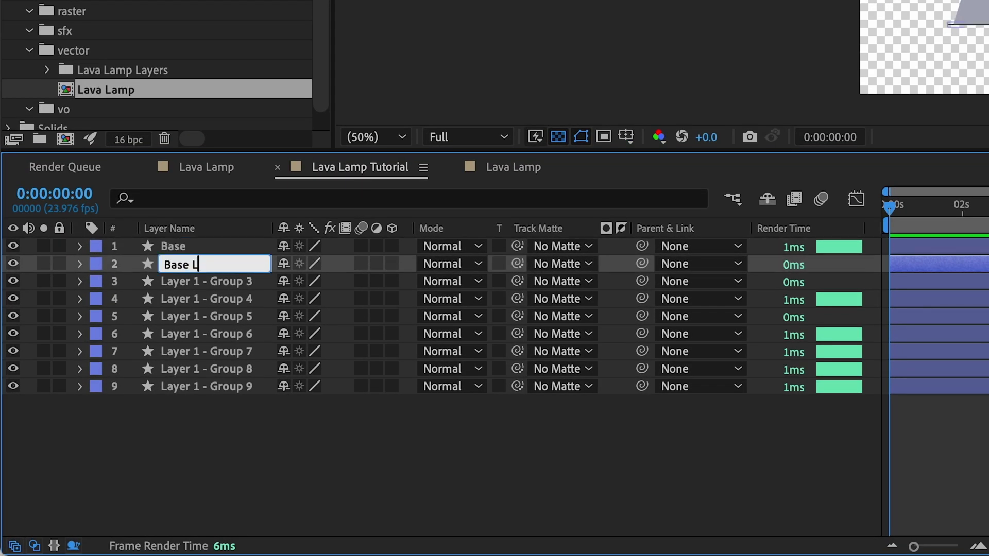
{"action": "key", "text": "Return"}
Rename the third, fourth and fifth shape layers as Top 2, Mid 2 and Bottom 2.
{"action": "key", "text": "super+Down"}
{"action": "key", "text": "Return"}
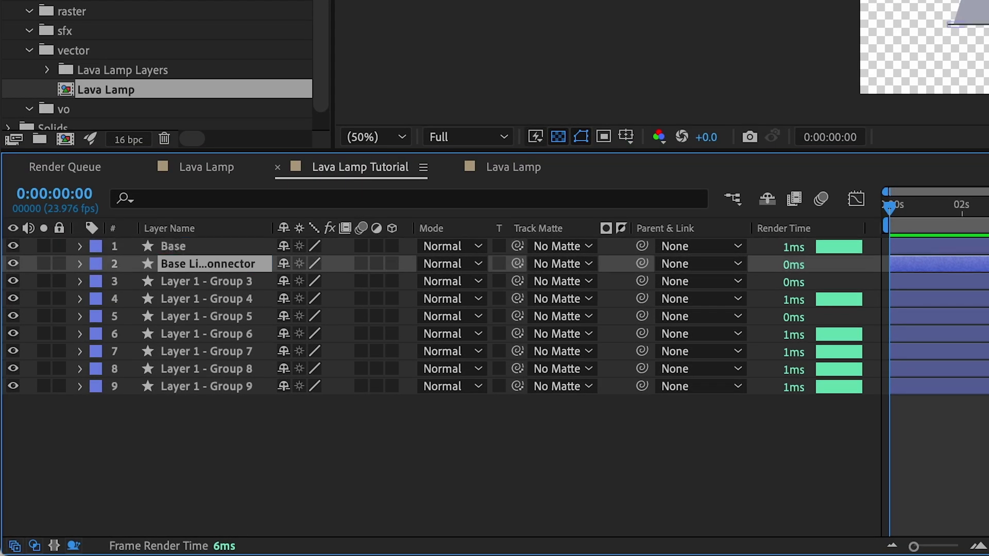
{"action": "type", "text": "Top 2"}
{"action": "key", "text": "Return"}
{"action": "key", "text": "super+Down"}
{"action": "key", "text": "Return"}
{"action": "type", "text": "Mid 2"}
{"action": "key", "text": "Return"}
{"action": "key", "text": "super+Down"}
{"action": "key", "text": "Return"}
{"action": "type", "text": "Bottom 2"}
{"action": "key", "text": "Return"}
Rename the sixth to ninth shape layers as Top 1, Glass, Mid 1 and Bottom 1.
{"action": "key", "text": "super+Down"}
{"action": "key", "text": "Return"}
{"action": "type", "text": "Glass"}
{"action": "key", "text": "Return"}
{"action": "key", "text": "super+Down"}
{"action": "key", "text": "Return"}
{"action": "type", "text": "Mid 1"}
{"action": "key", "text": "Return"}
{"action": "key", "text": "super+Down"}
{"action": "key", "text": "Return"}
{"action": "type", "text": "Bottom 1"}
{"action": "key", "text": "Return"}
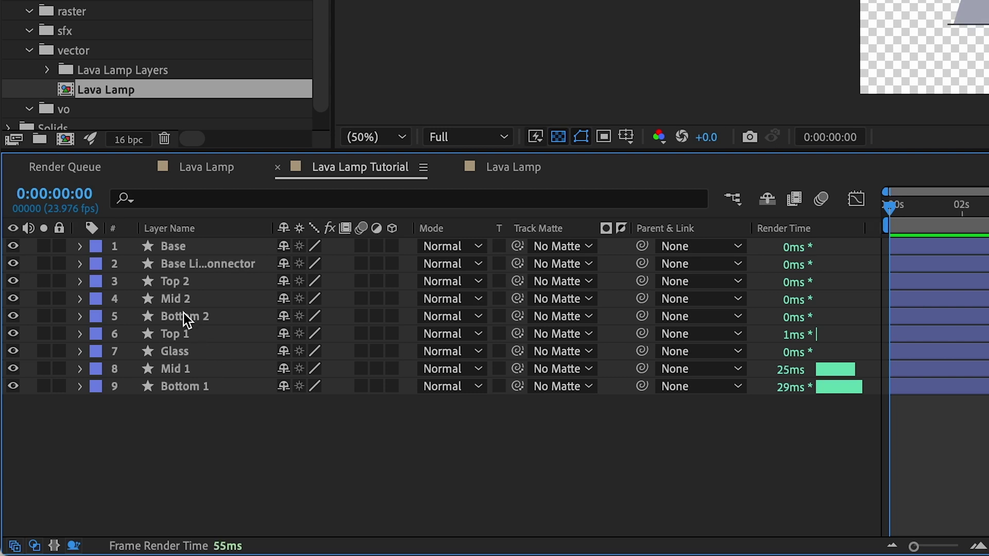
Give the Glass layer an Orange label and bring it to the top of the layer stack.
{"action": "left_click", "coordinate": [180, 357]}
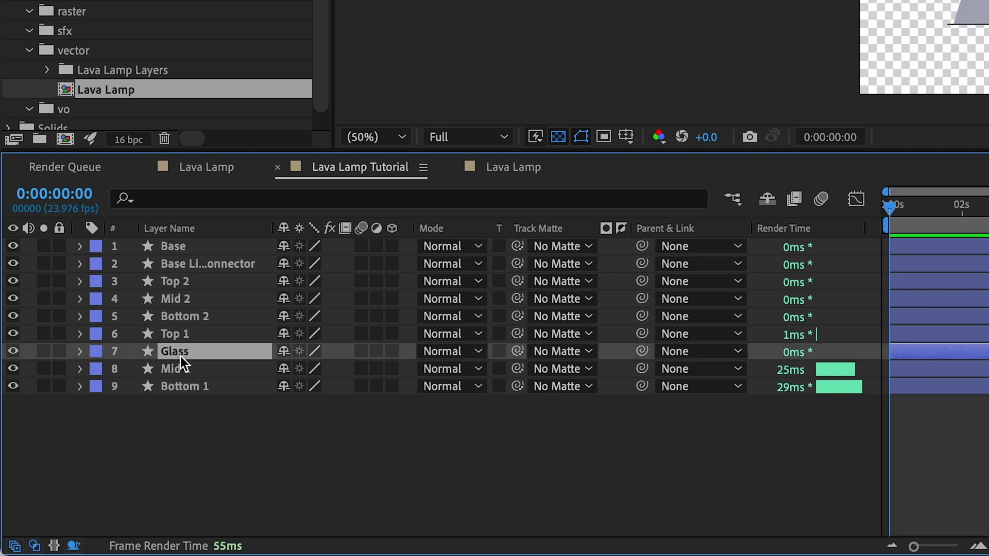
{"action": "left_click", "coordinate": [95, 352]}
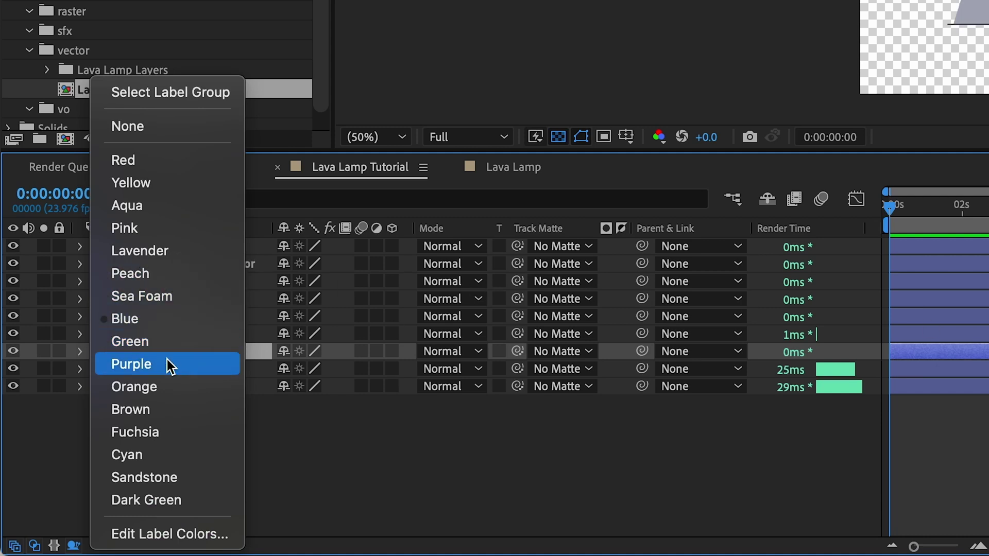
{"action": "left_click", "coordinate": [163, 391]}
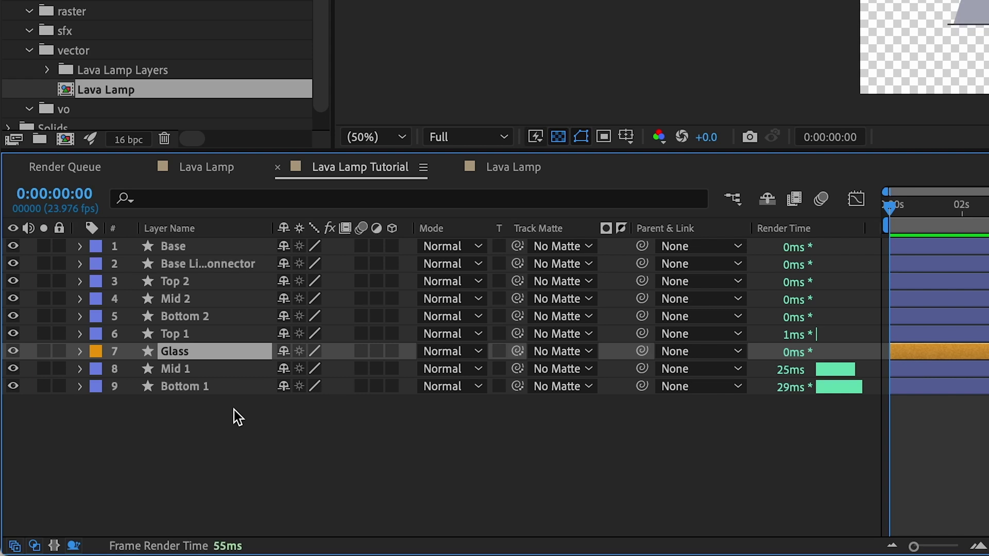
{"action": "key", "text": "ctrl+shift+bracketright"}
Pre-compose all layers below Glass into a composition named PC_LavaLampBody, moving all attributes into it.
{"action": "left_click_drag", "start_coordinate": [234, 411], "coordinate": [172, 268]}
{"action": "key", "text": "ctrl+shift+c"}
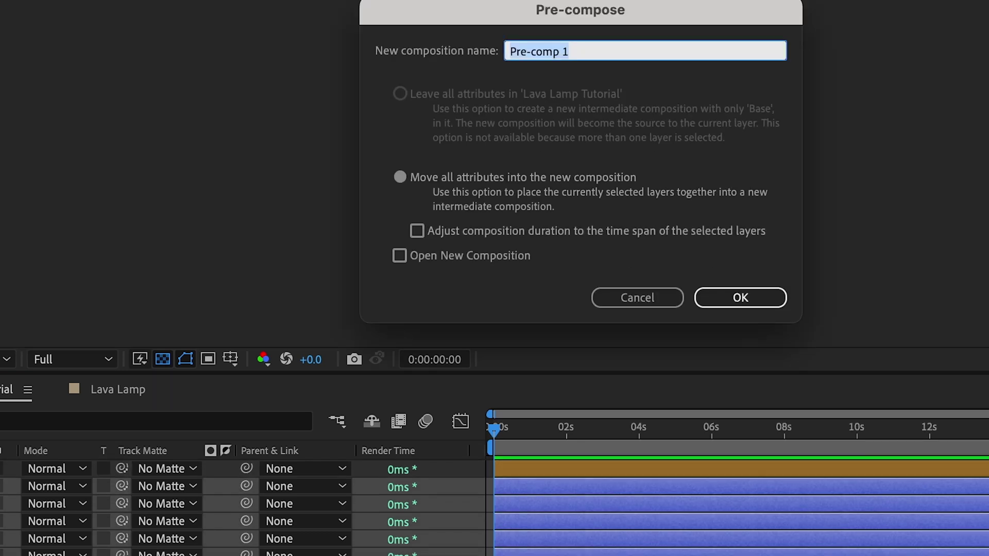
{"action": "type", "text": "PC_"}
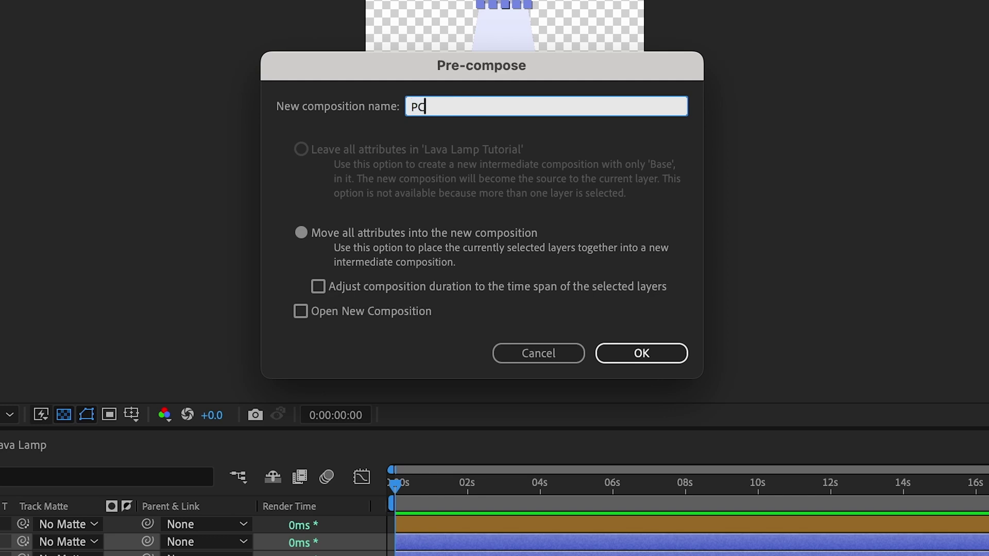
{"action": "type", "text": "LavaLampBo"}
{"action": "key", "text": "BackSpace"}
{"action": "key", "text": "BackSpace"}
{"action": "type", "text": "pBody"}
{"action": "key", "text": "Return"}
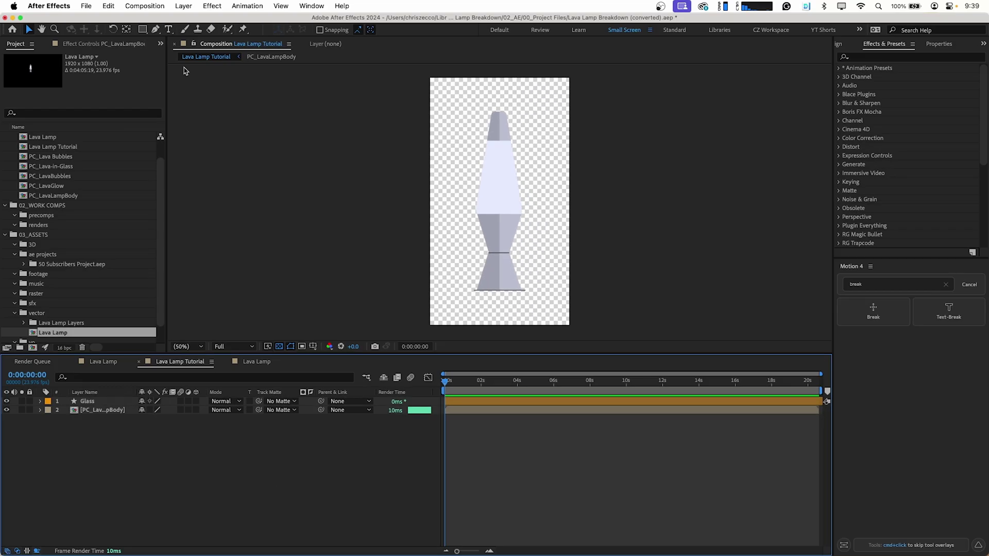
Create a new 1080 x 1920 px composition named PC_Tutorial Lava Balls.
{"action": "left_click", "coordinate": [153, 6]}
{"action": "left_click", "coordinate": [152, 17]}
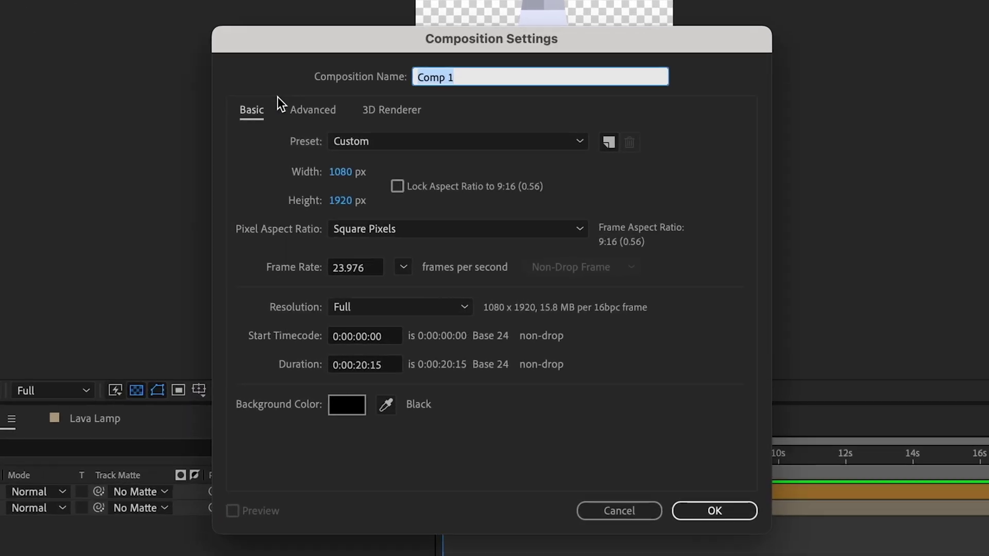
{"action": "type", "text": "PC_Tutorial Lava"}
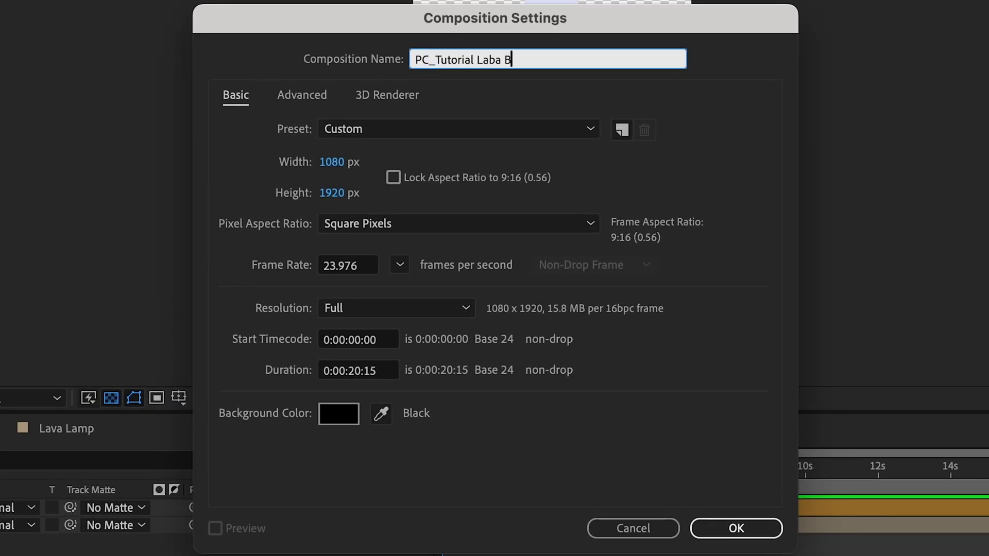
{"action": "type", "text": " Balls"}
{"action": "mouse_move", "coordinate": [412, 60]}
{"action": "left_mouse_down"}
{"action": "mouse_move", "coordinate": [435, 60]}
{"action": "mouse_move", "coordinate": [393, 57]}
{"action": "left_mouse_up"}
{"action": "left_click", "coordinate": [437, 60]}
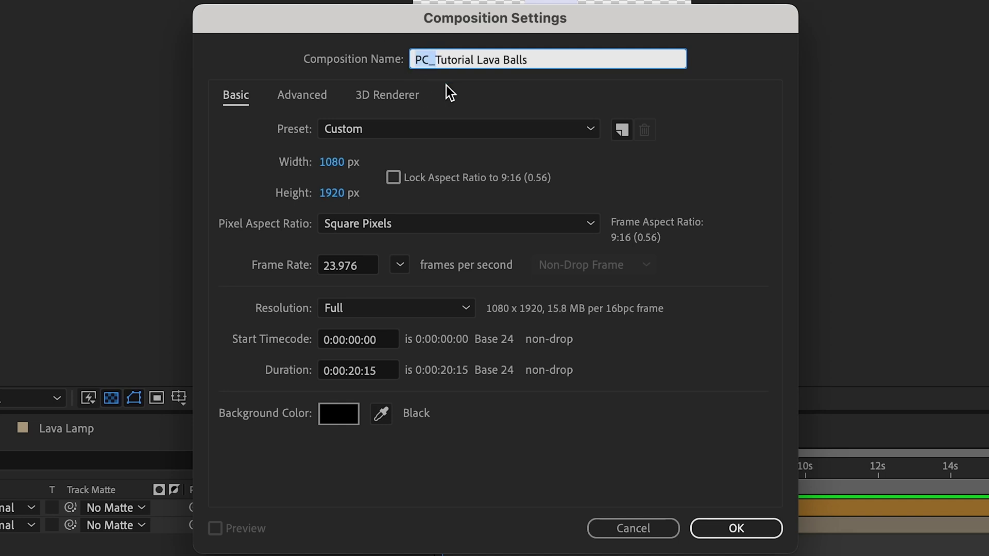
{"action": "left_click", "coordinate": [447, 72]}
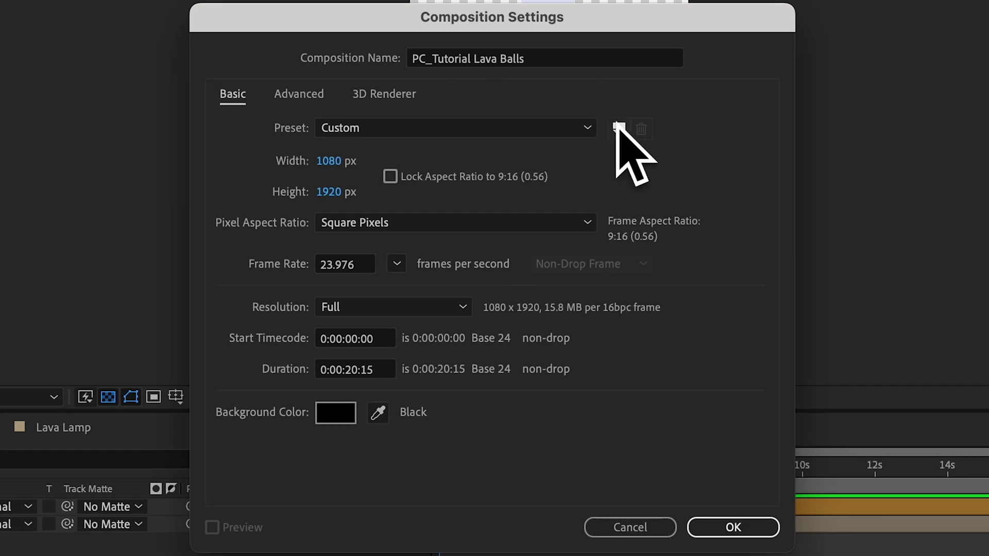
{"action": "left_click", "coordinate": [742, 526]}
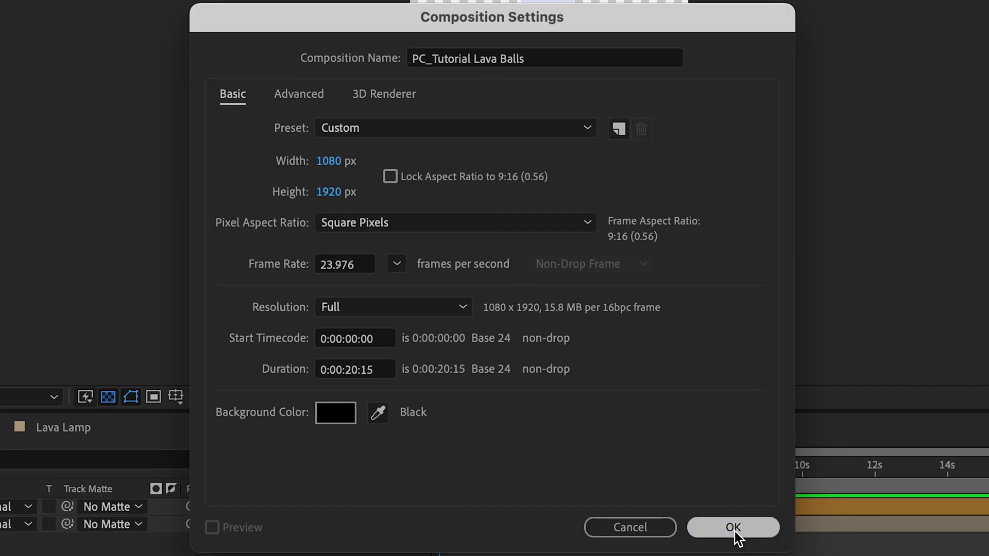
Add a red ellipse shape layer spanning the composition's full width as a circle and expand its Ellipse 1 properties.
{"action": "left_click_drag", "start_coordinate": [142, 29], "coordinate": [175, 52]}
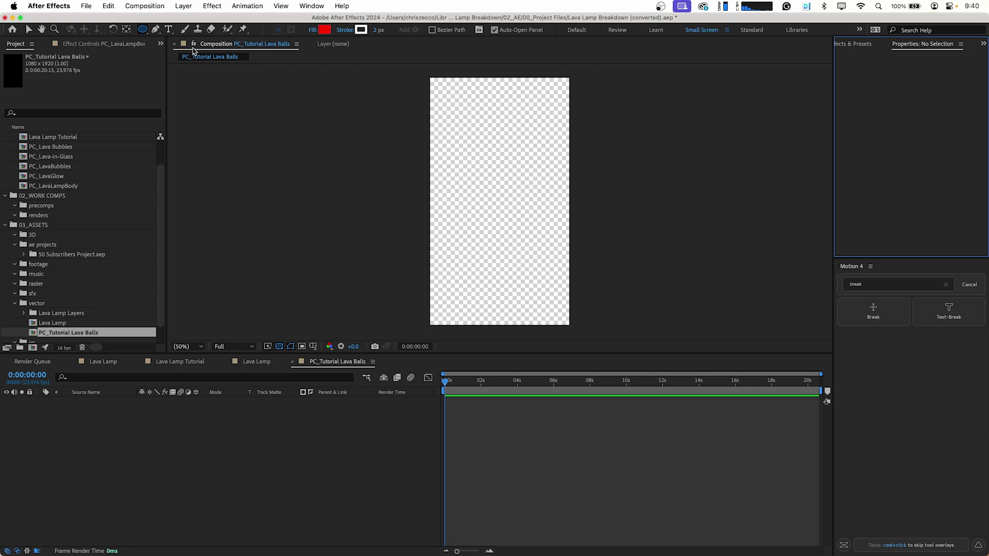
{"action": "double_click", "coordinate": [143, 30]}
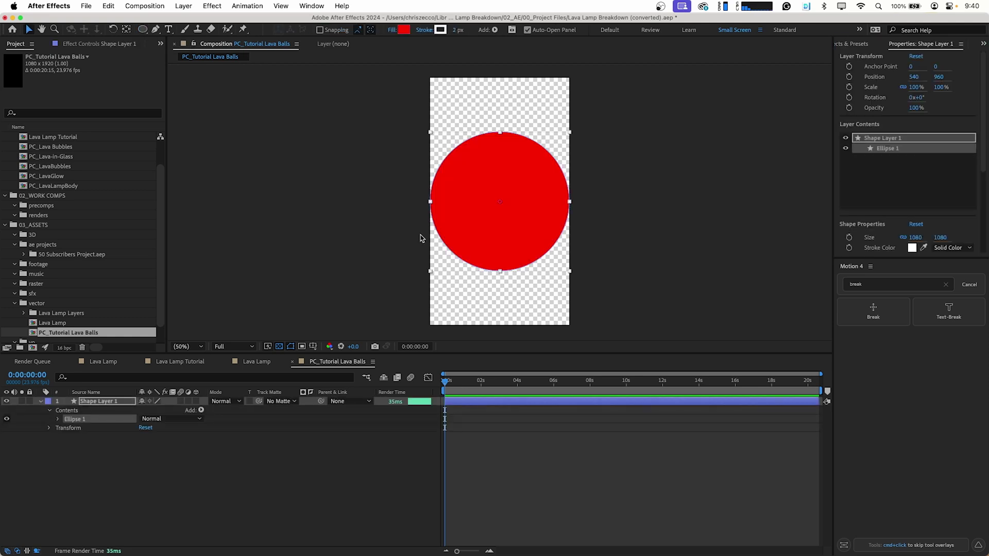
{"action": "left_click", "coordinate": [58, 420]}
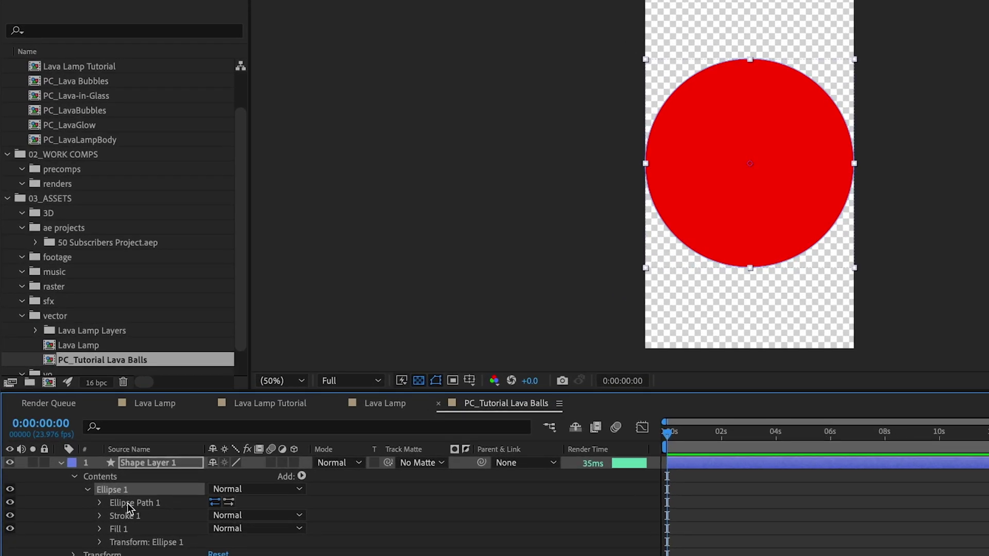
Resize the ellipse path to 175 x 175 px with proportions linked.
{"action": "left_click", "coordinate": [93, 503]}
{"action": "left_click", "coordinate": [99, 504]}
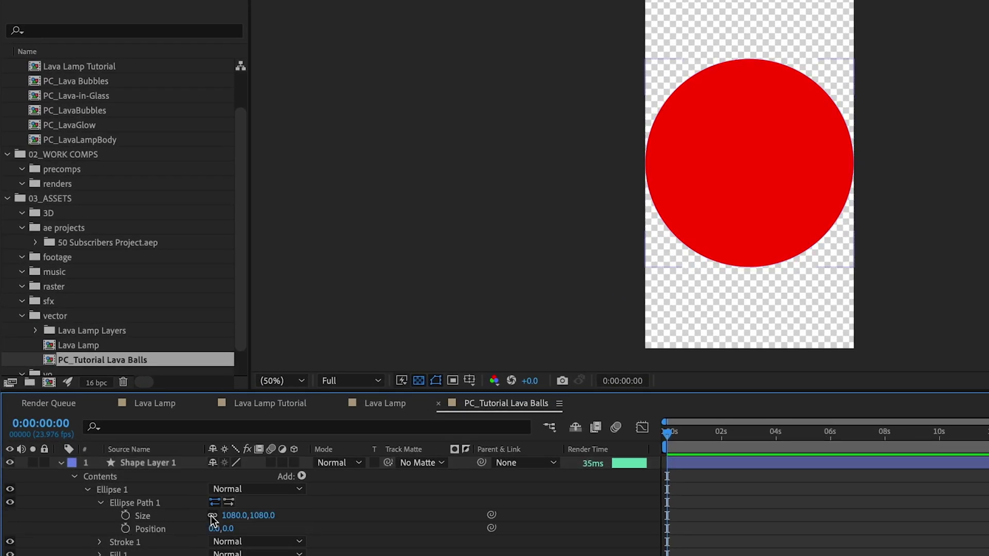
{"action": "left_click_drag", "start_coordinate": [263, 522], "coordinate": [16, 526]}
{"action": "left_click", "coordinate": [256, 515]}
{"action": "type", "text": "175"}
{"action": "key", "text": "Return"}
Rename the shape layer as Lava Ball 1.
{"action": "left_click", "coordinate": [160, 459]}
{"action": "key", "text": "Return"}
{"action": "type", "text": "Lava Ball 1"}
{"action": "key", "text": "Return"}
Remove the ball's stroke and change its fill to blue 0669FF.
{"action": "left_click", "coordinate": [635, 44]}
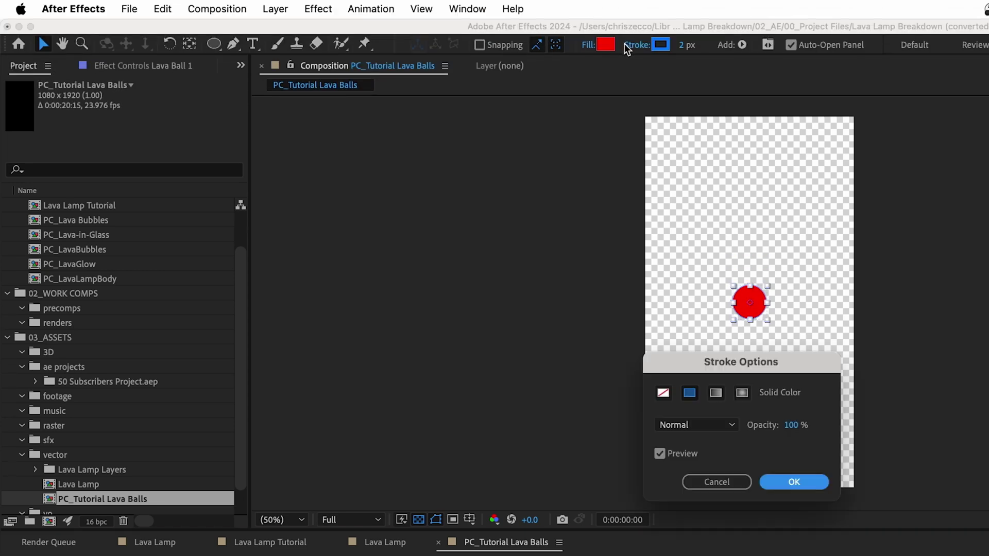
{"action": "left_click", "coordinate": [664, 393]}
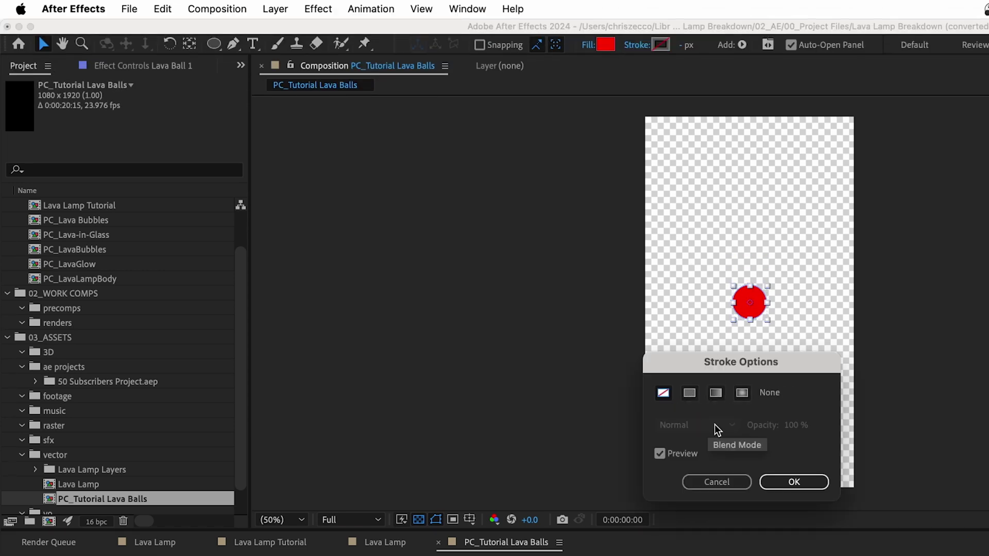
{"action": "left_click", "coordinate": [794, 481]}
{"action": "left_click", "coordinate": [609, 46]}
{"action": "left_click_drag", "start_coordinate": [728, 338], "coordinate": [672, 304]}
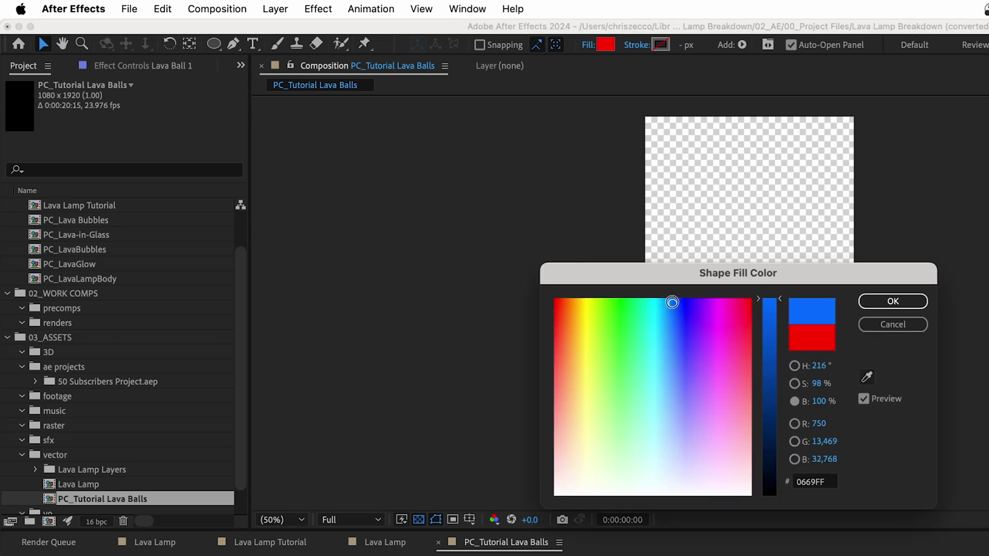
{"action": "left_click", "coordinate": [902, 307]}
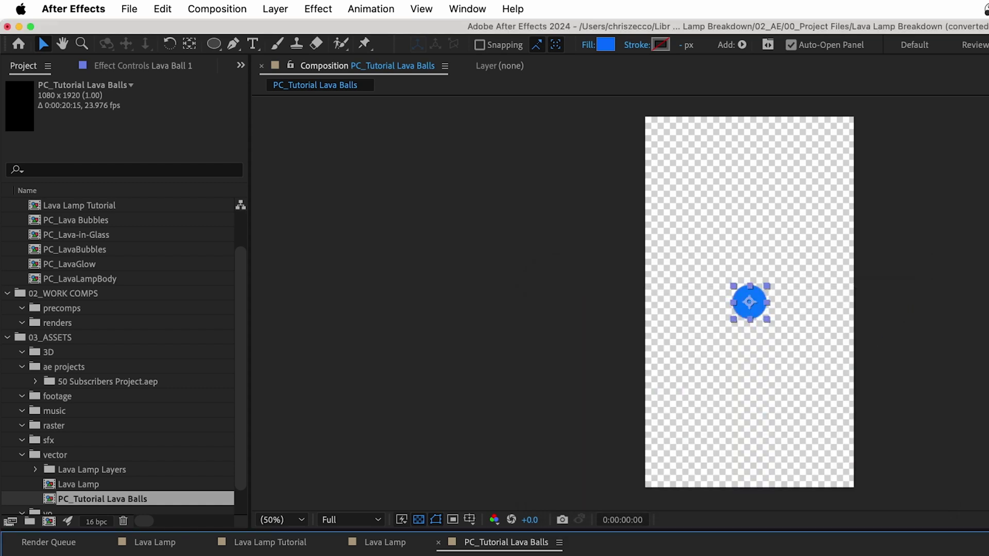
Find the Echo effect in the effect search and apply it to the Lava Ball 1 layer.
{"action": "key", "text": "F2"}
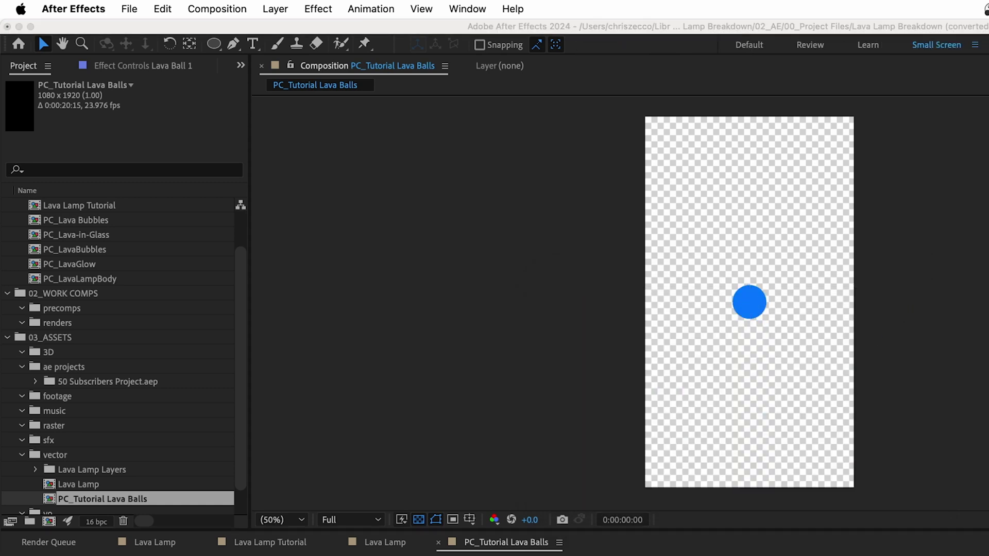
{"action": "key", "text": "super+Tab"}
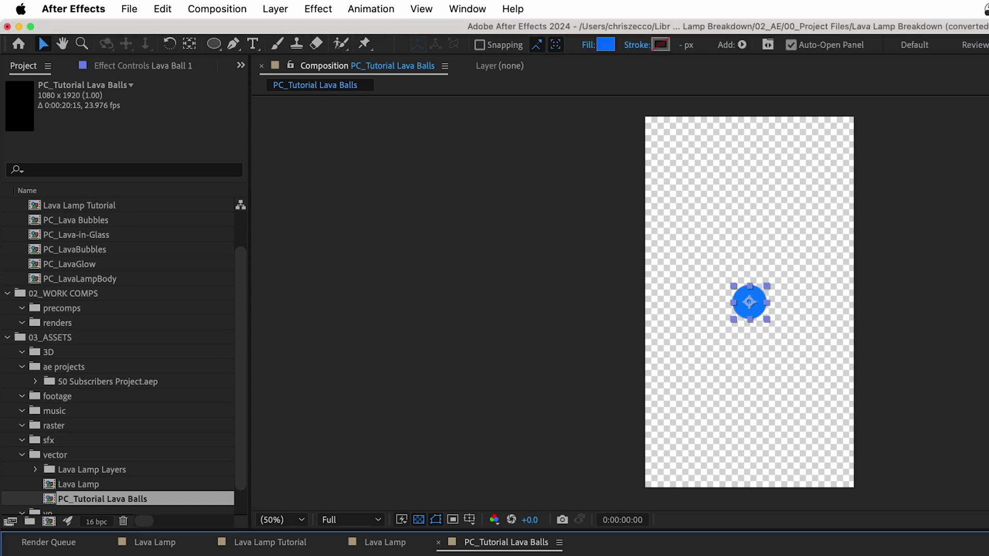
{"action": "key", "text": "ctrl+space"}
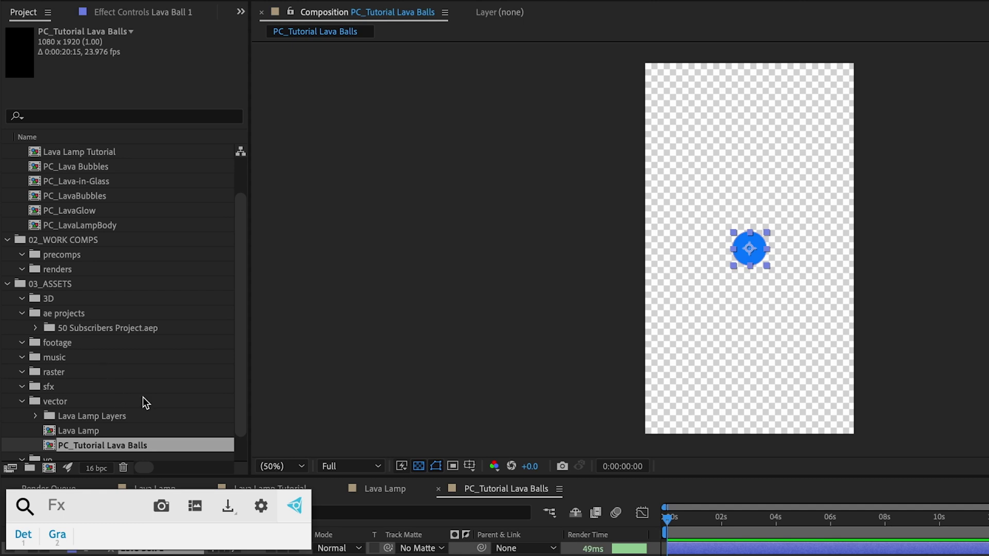
{"action": "type", "text": "echo"}
{"action": "key", "text": "Return"}
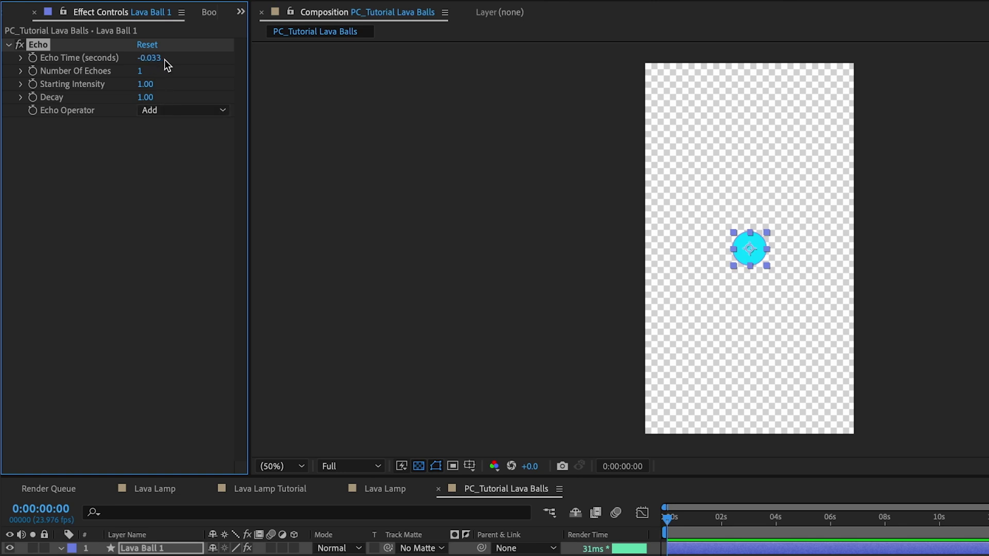
Configure the Echo effect with 14 echoes, a decay of 0.80 and the Maximum operator.
{"action": "left_click", "coordinate": [144, 73]}
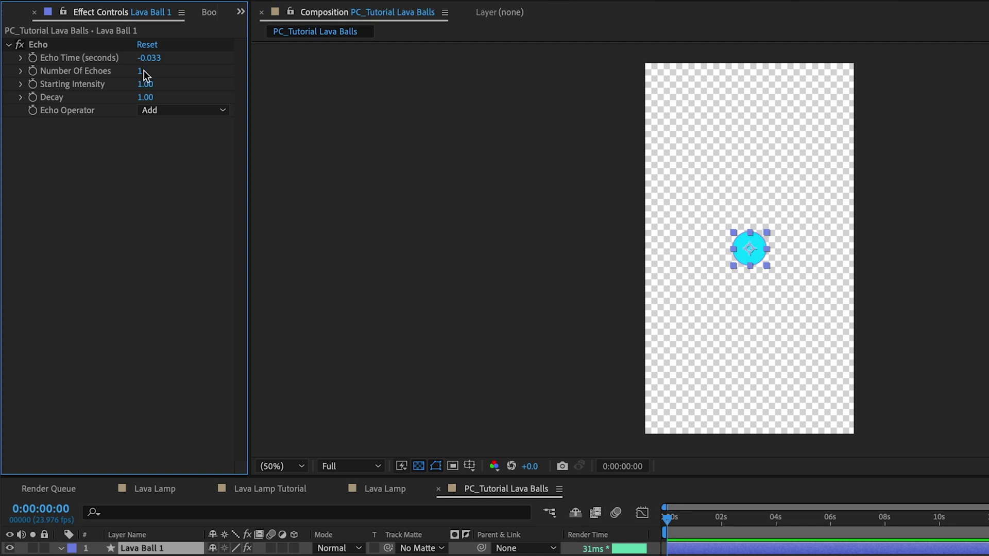
{"action": "left_click", "coordinate": [143, 72]}
{"action": "type", "text": "14"}
{"action": "key", "text": "Return"}
{"action": "left_click", "coordinate": [146, 97]}
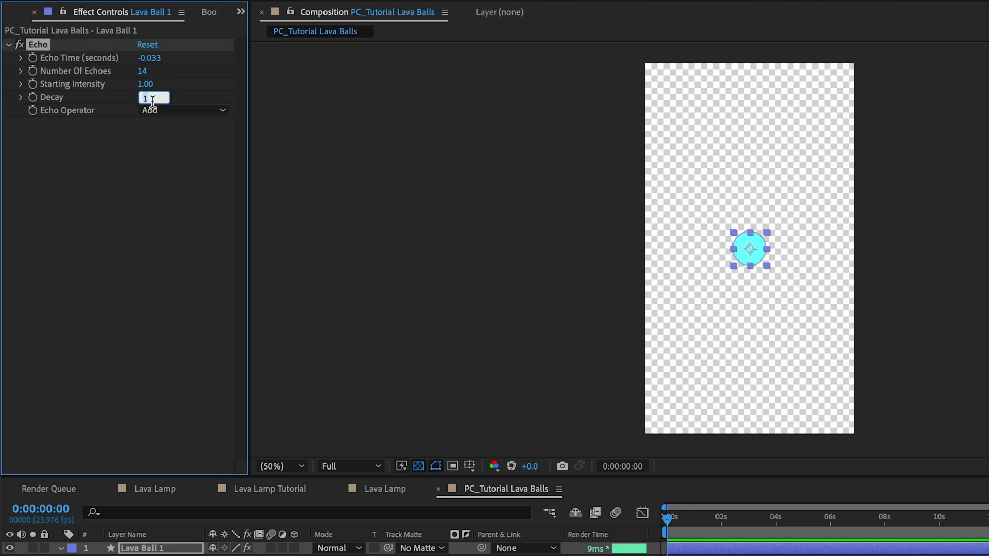
{"action": "type", "text": ".8"}
{"action": "key", "text": "Return"}
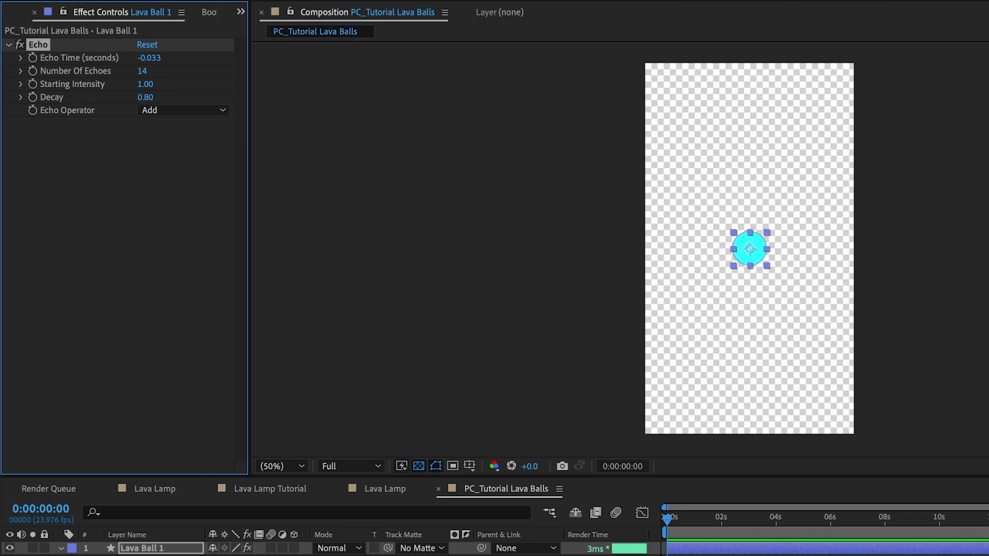
{"action": "left_click", "coordinate": [205, 111]}
{"action": "left_click", "coordinate": [191, 145]}
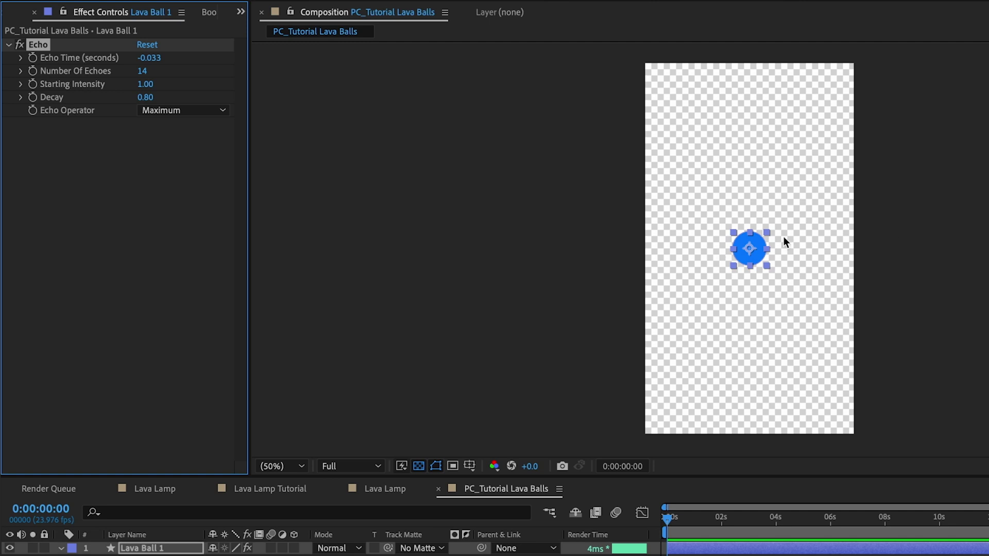
Apply Fast Box Blur to Lava Ball 1 with a blur radius of 13 and 5 iterations.
{"action": "left_click", "coordinate": [173, 550]}
{"action": "key", "text": "ctrl+space"}
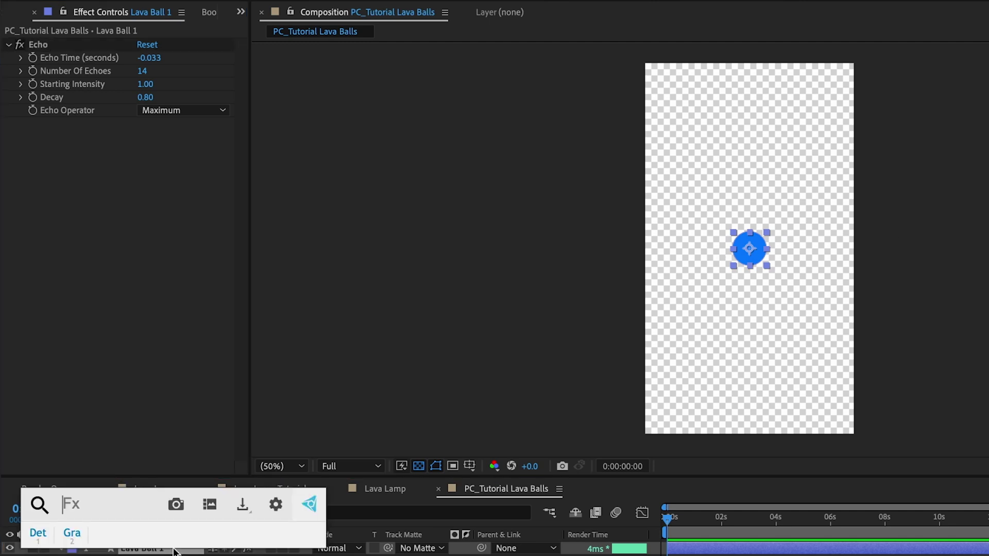
{"action": "type", "text": "fast"}
{"action": "key", "text": "Return"}
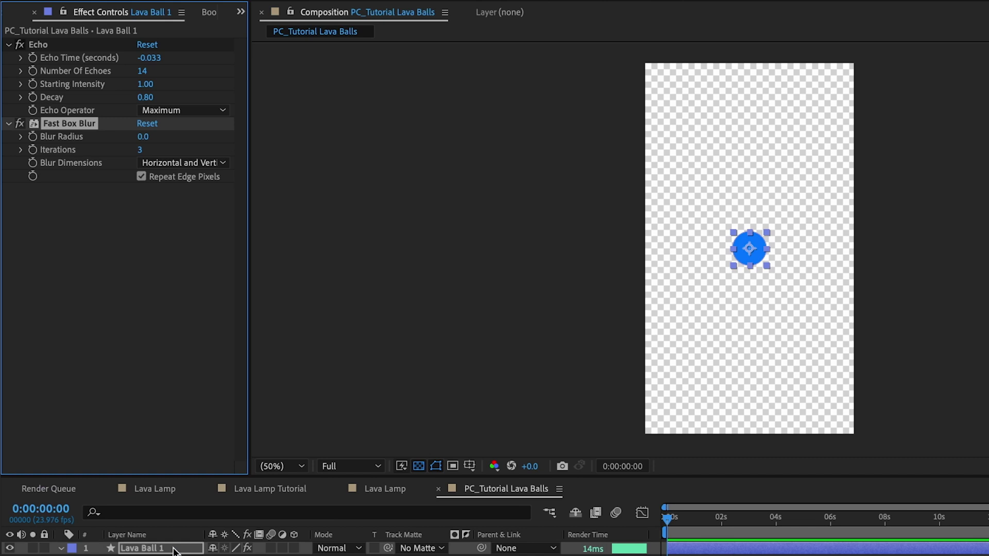
{"action": "left_click", "coordinate": [142, 137]}
{"action": "type", "text": "13"}
{"action": "key", "text": "Return"}
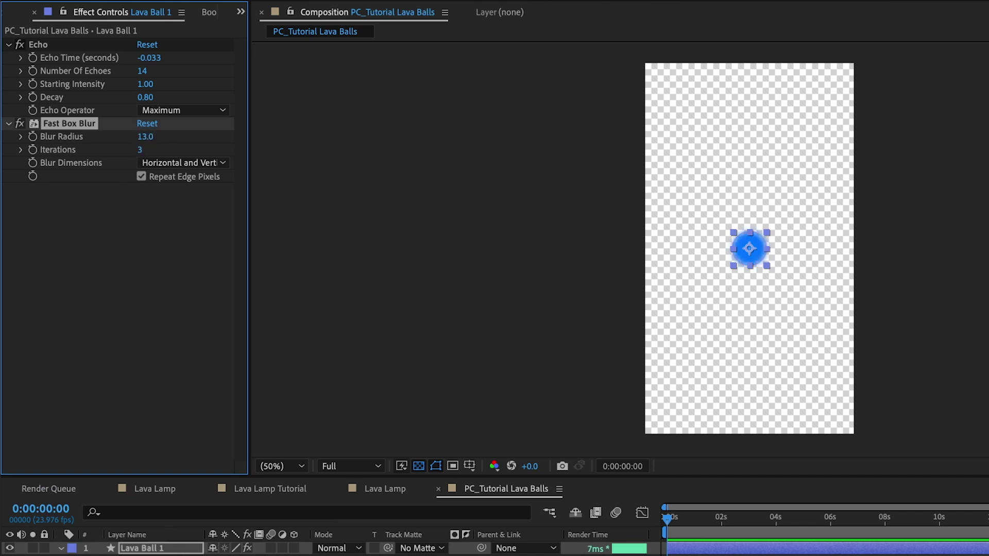
{"action": "left_click", "coordinate": [139, 150]}
{"action": "type", "text": "5"}
{"action": "key", "text": "Return"}
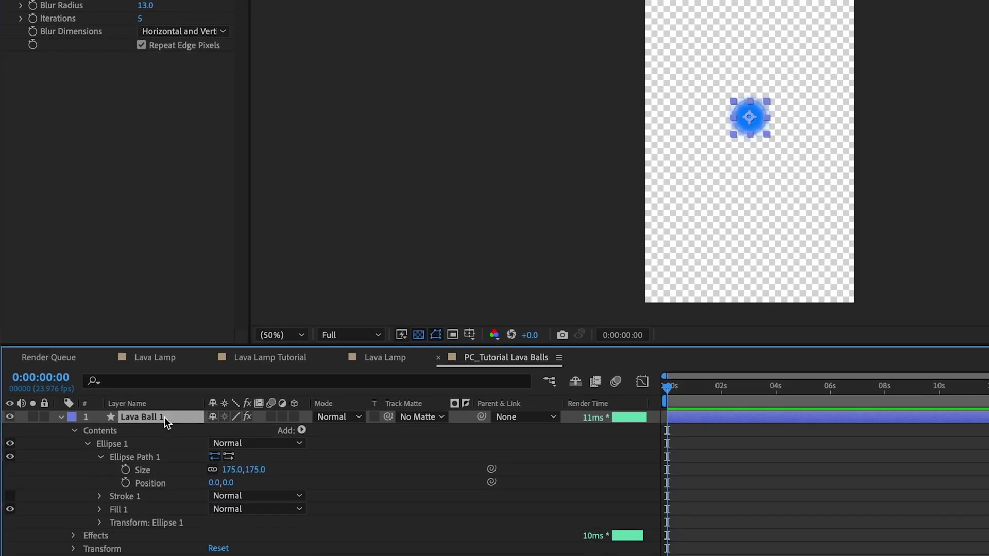
Add the expression wiggle(.25,250); to Lava Ball 1's Position and preview the resulting motion.
{"action": "key", "text": "p"}
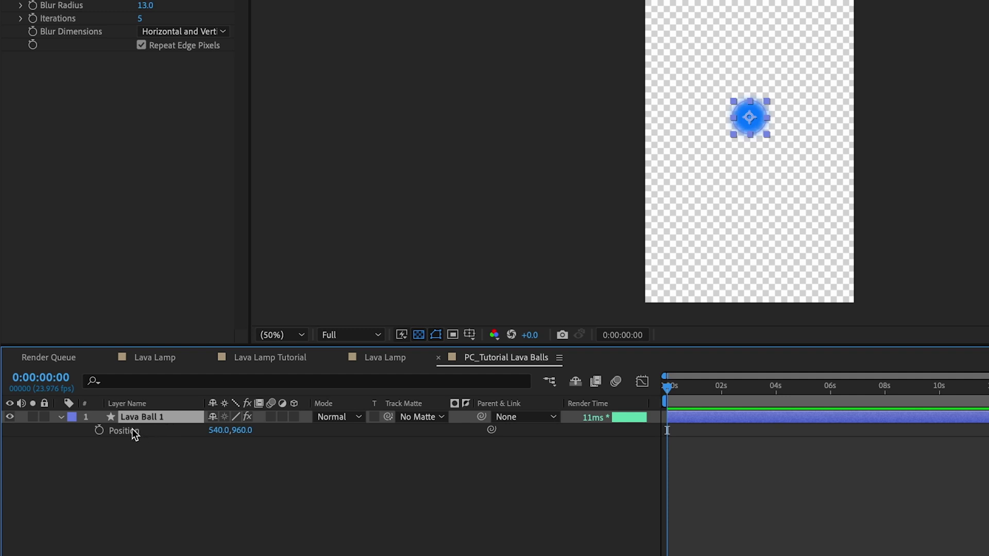
{"action": "left_click", "coordinate": [99, 431], "text": "alt"}
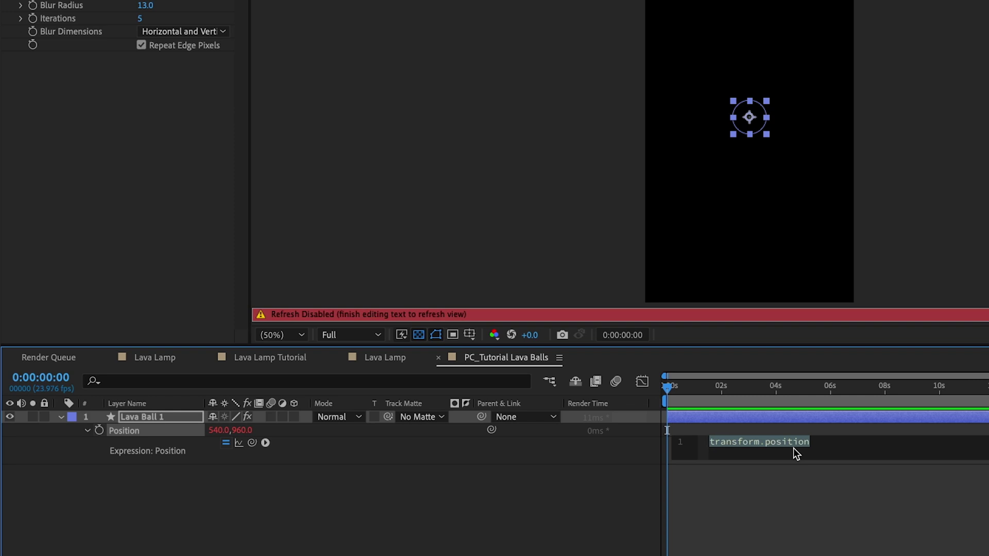
{"action": "type", "text": "wiggle"}
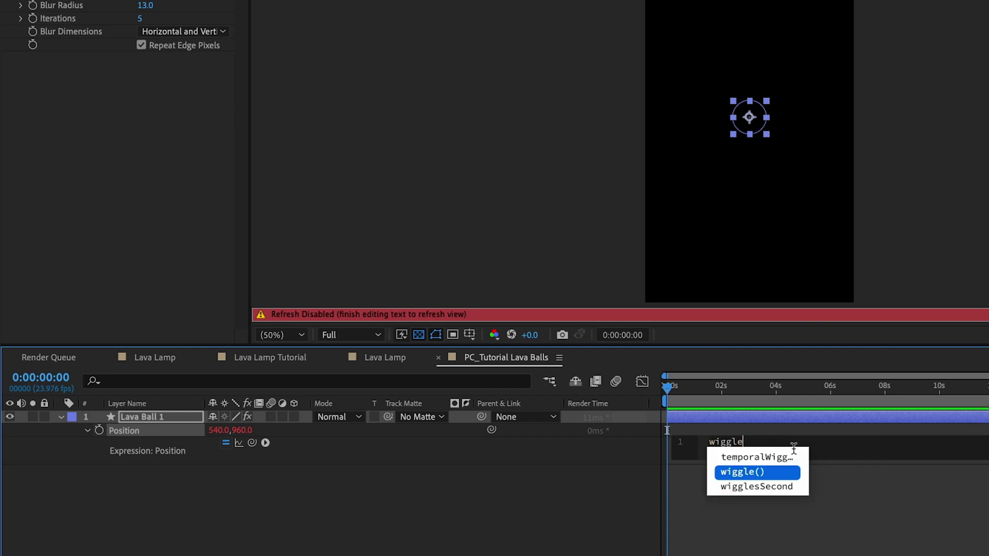
{"action": "key", "text": "Return"}
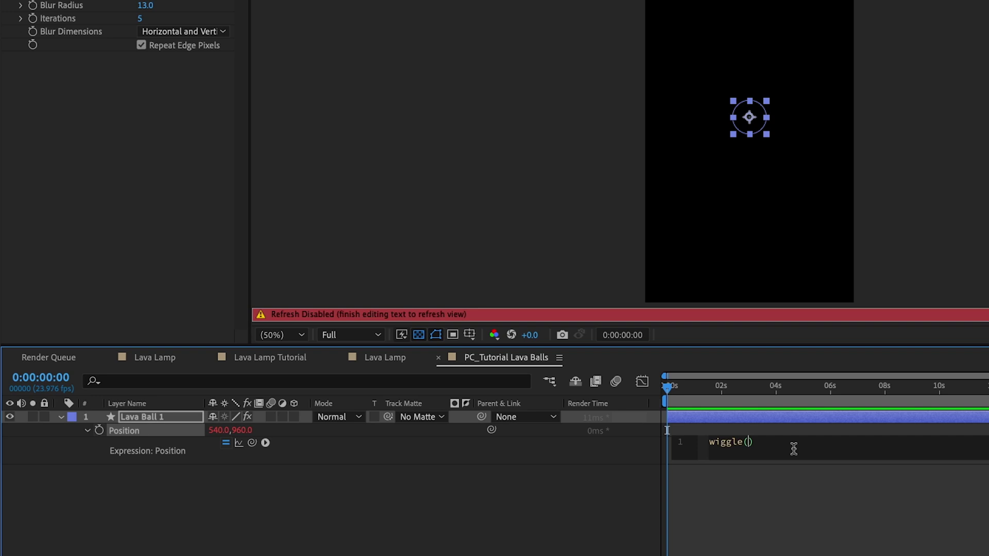
{"action": "type", "text": ".25,250);"}
{"action": "left_click", "coordinate": [864, 502]}
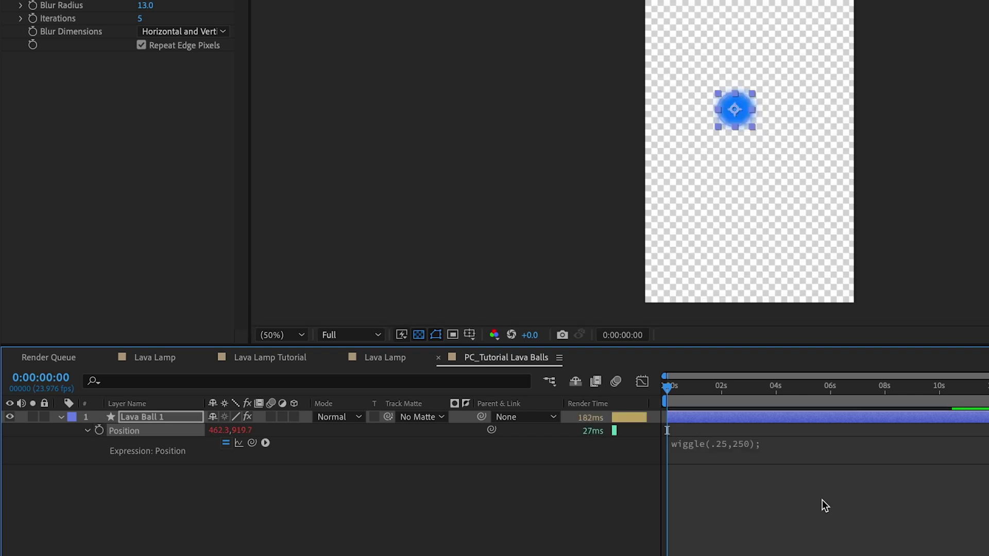
{"action": "key", "text": "space"}
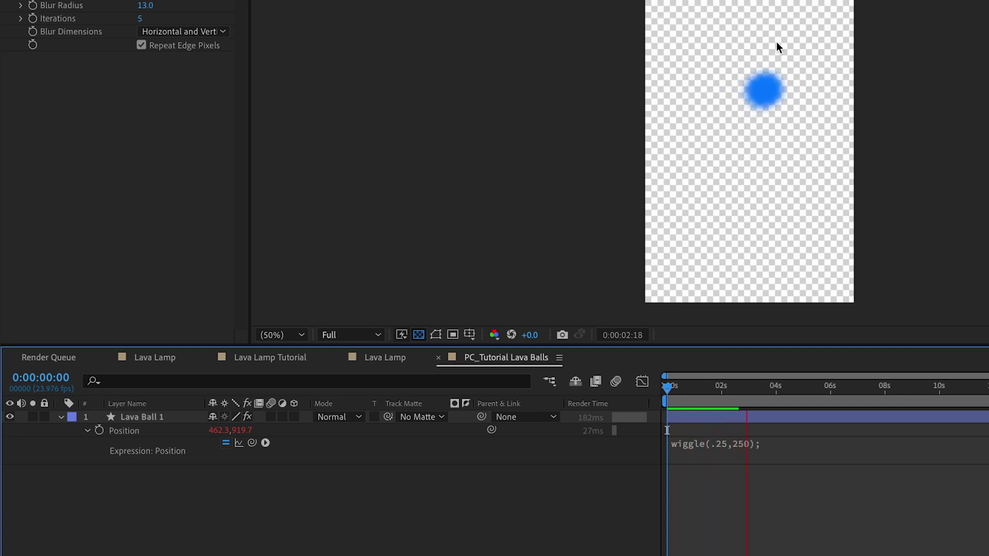
{"action": "left_click_drag", "start_coordinate": [732, 393], "coordinate": [933, 400]}
{"action": "key", "text": "space"}
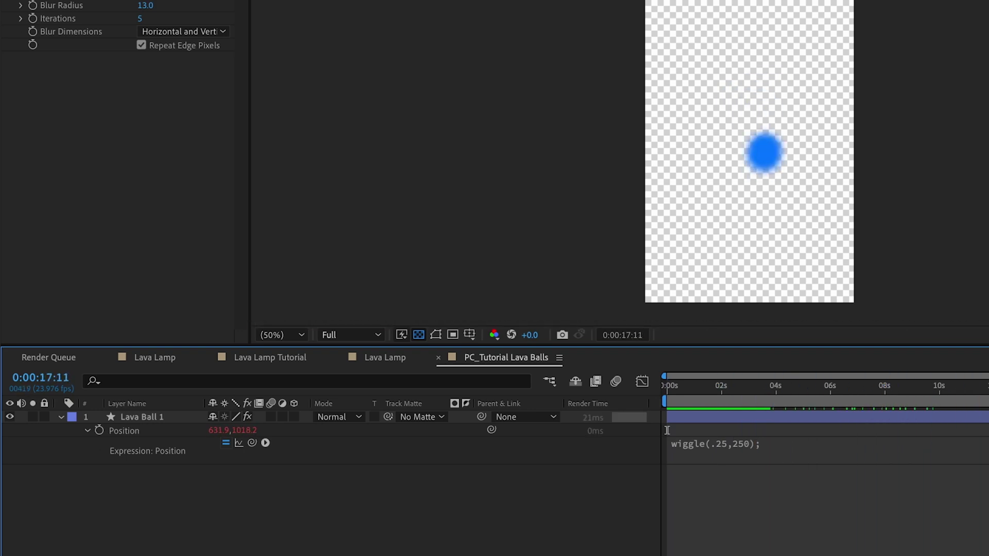
Duplicate Lava Ball 1 repeatedly until the composition holds layers up to Lava Ball 12.
{"action": "left_click", "coordinate": [131, 416]}
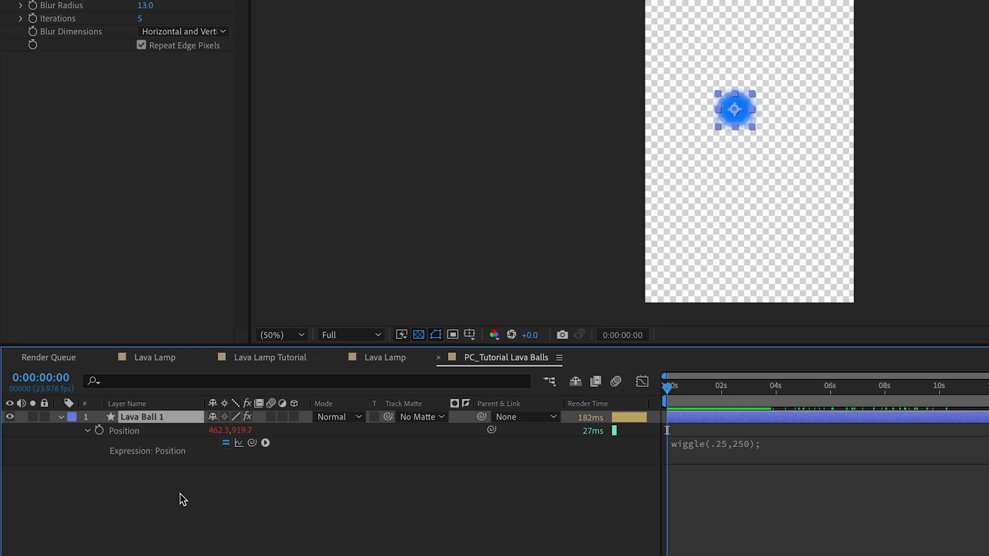
{"action": "key", "text": "ctrl+d"}
{"action": "key", "text": "ctrl+d"}
{"action": "key", "text": "ctrl+d"}
{"action": "key", "text": "ctrl+d"}
{"action": "key", "text": "ctrl+d"}
{"action": "key", "text": "ctrl+d"}
{"action": "key", "text": "ctrl+d"}
{"action": "key", "text": "ctrl+d"}
{"action": "key", "text": "ctrl+d"}
{"action": "key", "text": "ctrl+d"}
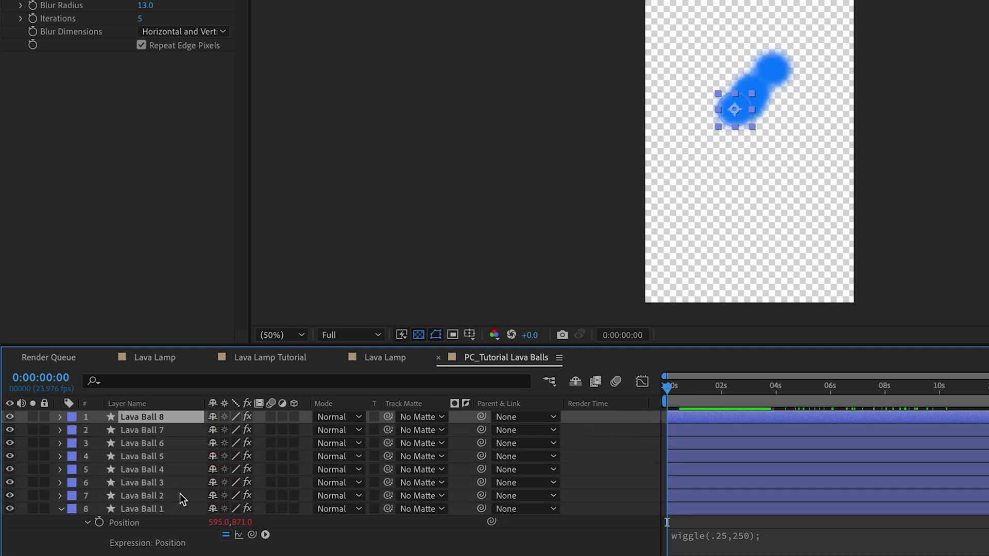
{"action": "key", "text": "ctrl+d"}
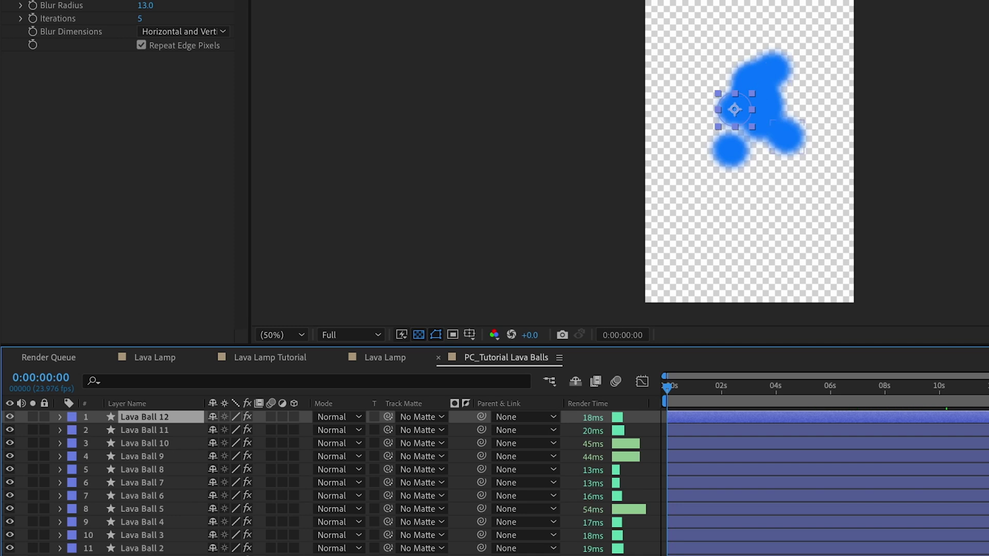
Vary the balls' scales, with Lava Ball 11 at 143%, Lava Ball 9 at 64% and Lava Ball 7 at 175%, and spread the balls out vertically.
{"action": "left_click", "coordinate": [149, 431]}
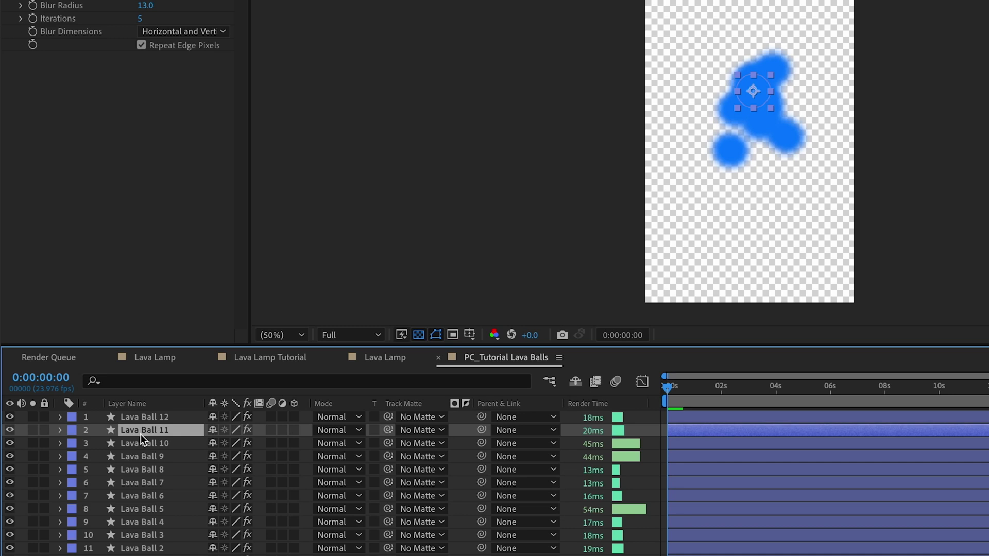
{"action": "key", "text": "s"}
{"action": "left_click_drag", "start_coordinate": [240, 443], "coordinate": [257, 443]}
{"action": "left_click", "coordinate": [199, 473]}
{"action": "left_click_drag", "start_coordinate": [793, 62], "coordinate": [733, 143]}
{"action": "left_click", "coordinate": [750, 455]}
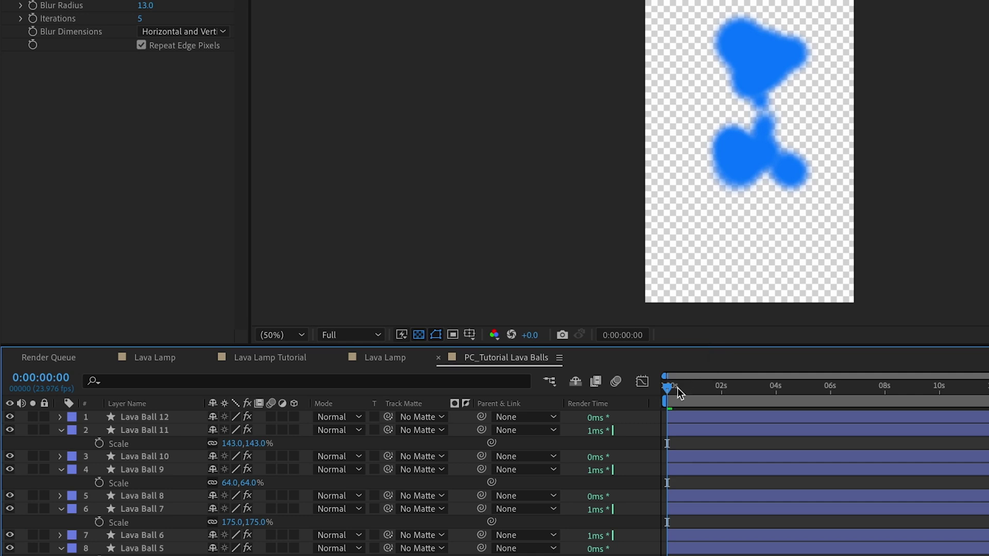
Play the lava ball animation at Third preview resolution and return the resolution to Full.
{"action": "left_click", "coordinate": [366, 336]}
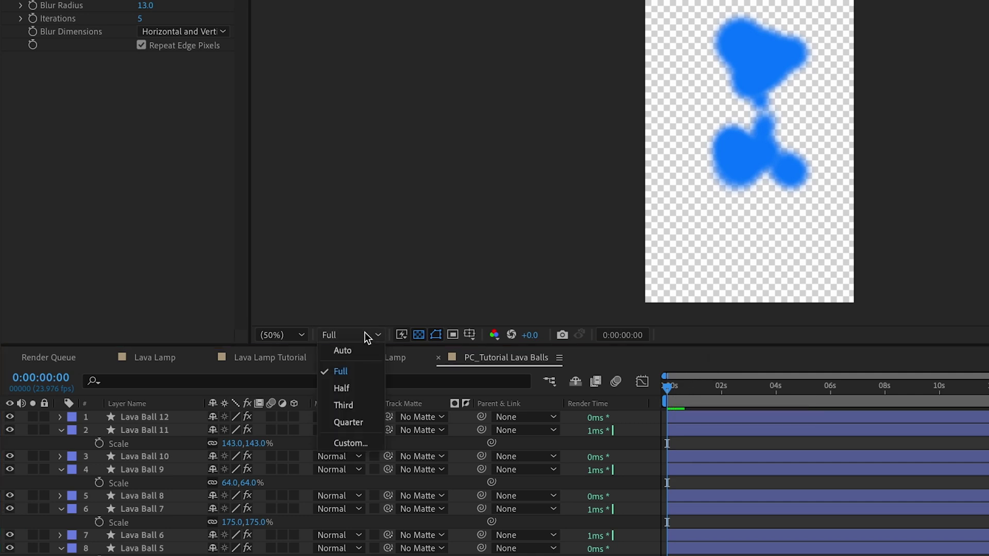
{"action": "left_click", "coordinate": [354, 405]}
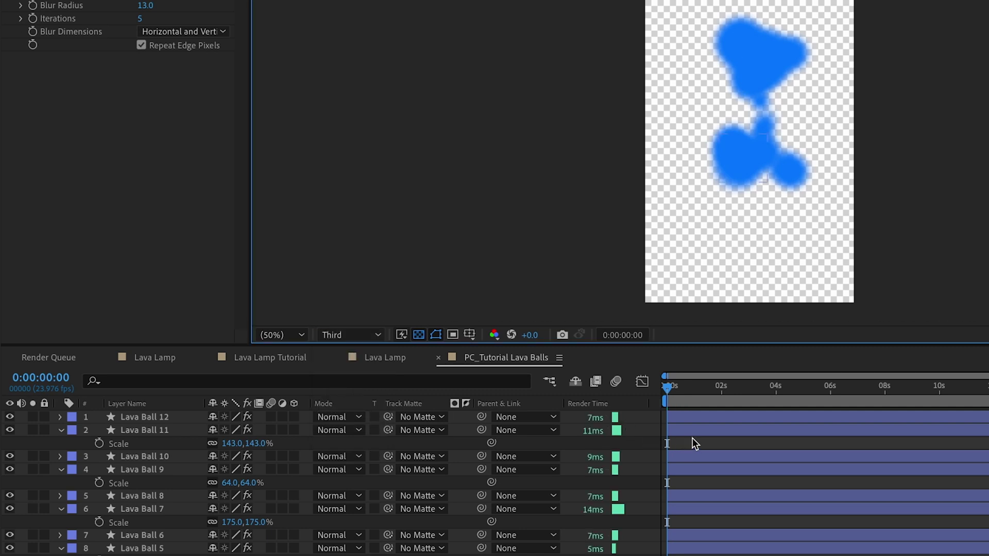
{"action": "key", "text": "space"}
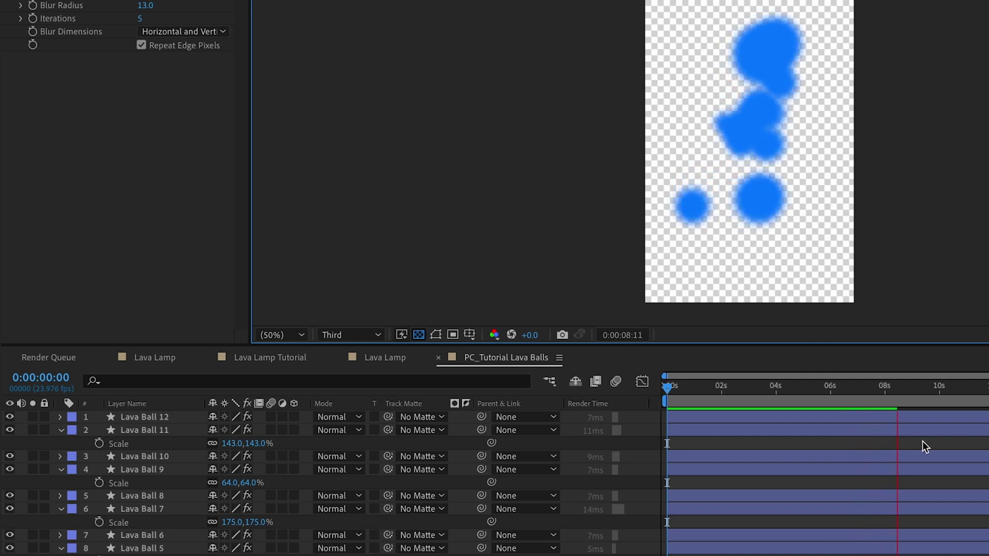
{"action": "left_click", "coordinate": [350, 335]}
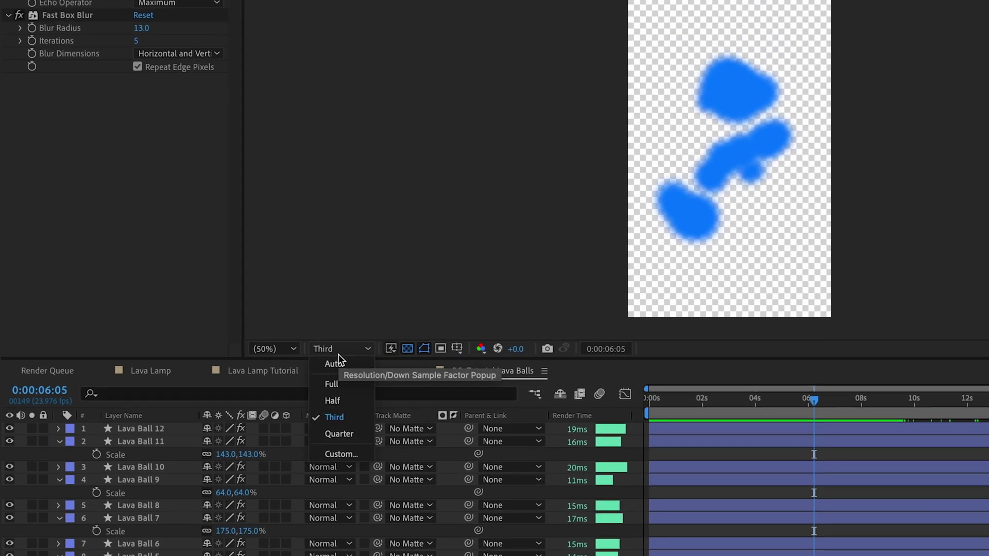
{"action": "left_click", "coordinate": [344, 369]}
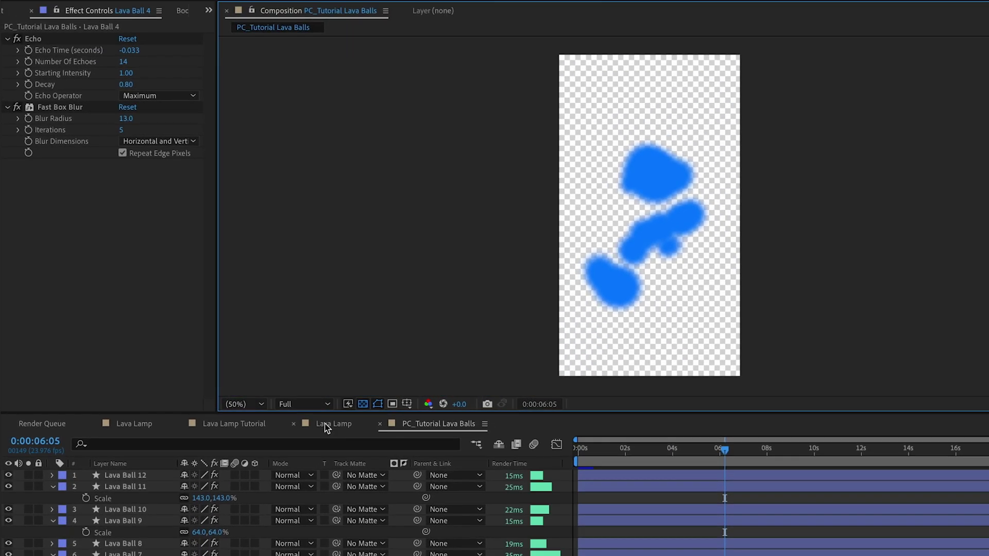
Open the Lava Lamp Tutorial composition and place PC_Tutorial Lava Balls in it between the Glass and lamp body layers.
{"action": "left_click", "coordinate": [325, 424]}
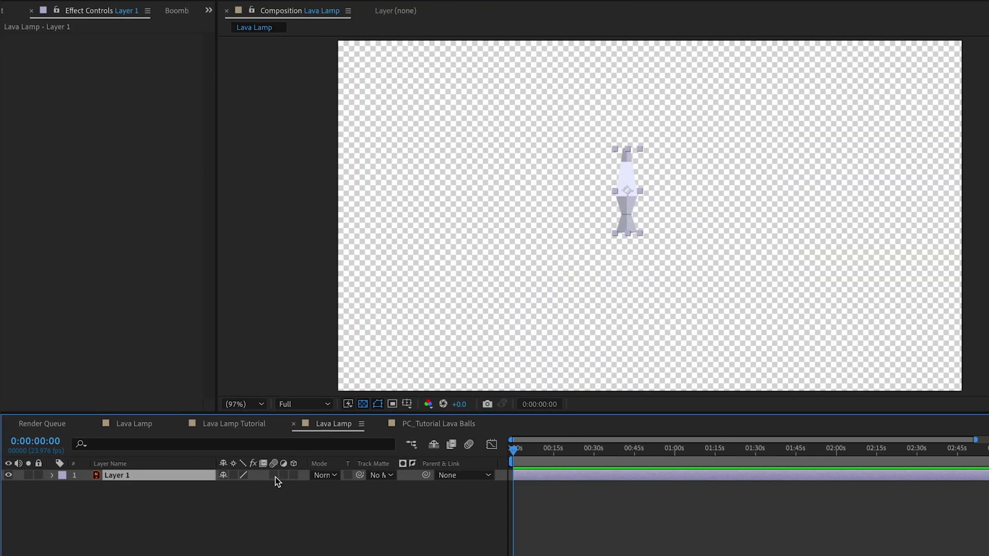
{"action": "left_click", "coordinate": [243, 423]}
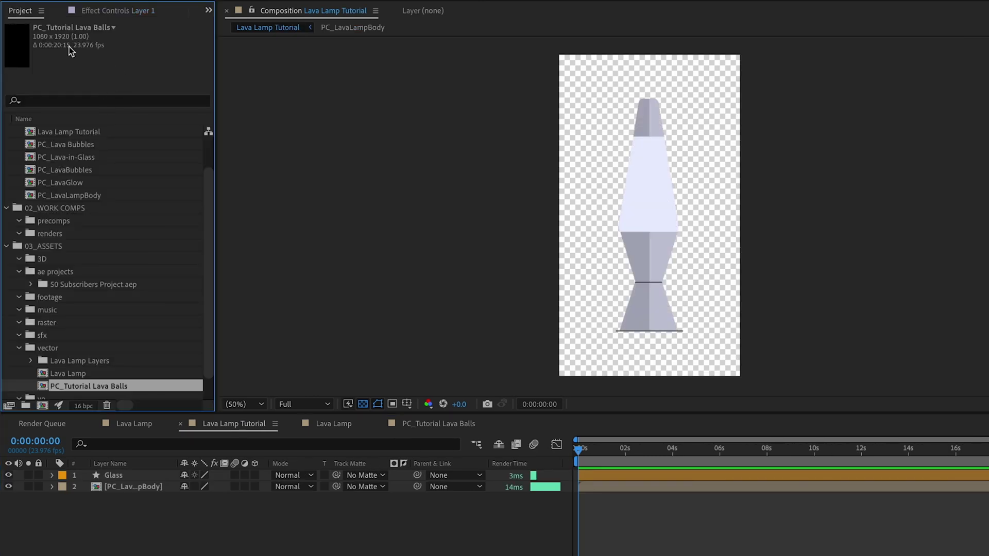
{"action": "scroll", "coordinate": [124, 304], "scroll_direction": "down", "scroll_amount": 1}
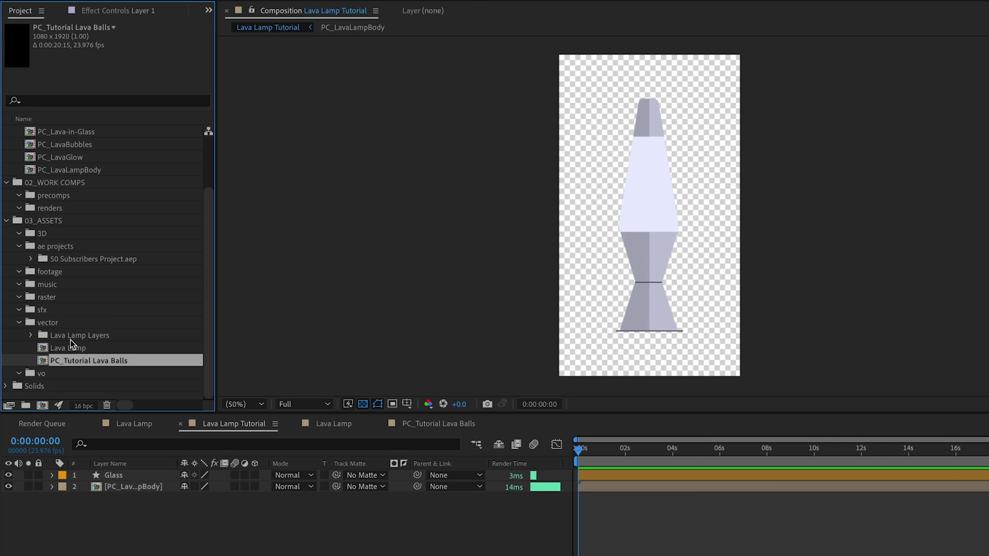
{"action": "left_click_drag", "start_coordinate": [44, 360], "coordinate": [102, 484]}
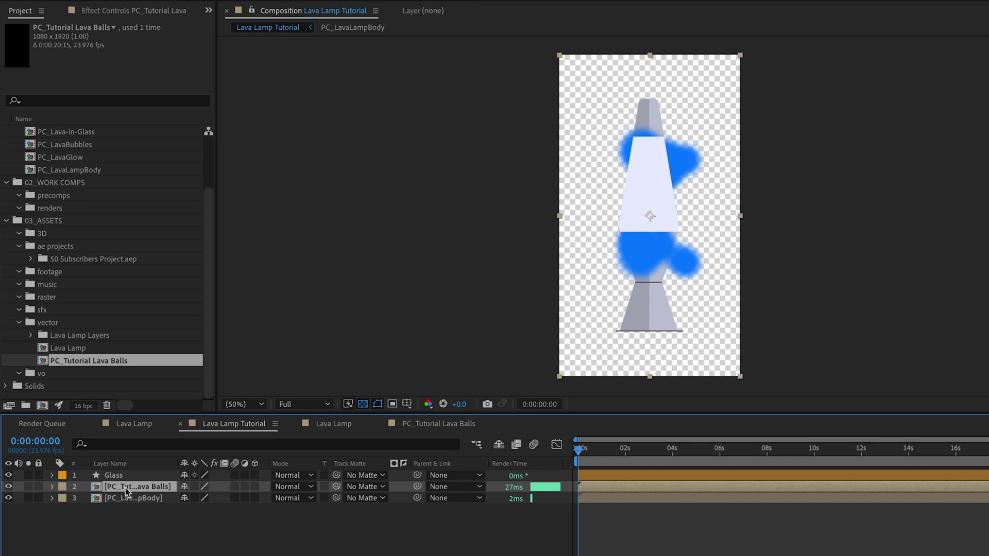
Duplicate the Glass layer and rename the copy Glass || AM.
{"action": "left_click", "coordinate": [125, 476]}
{"action": "key", "text": "ctrl+d"}
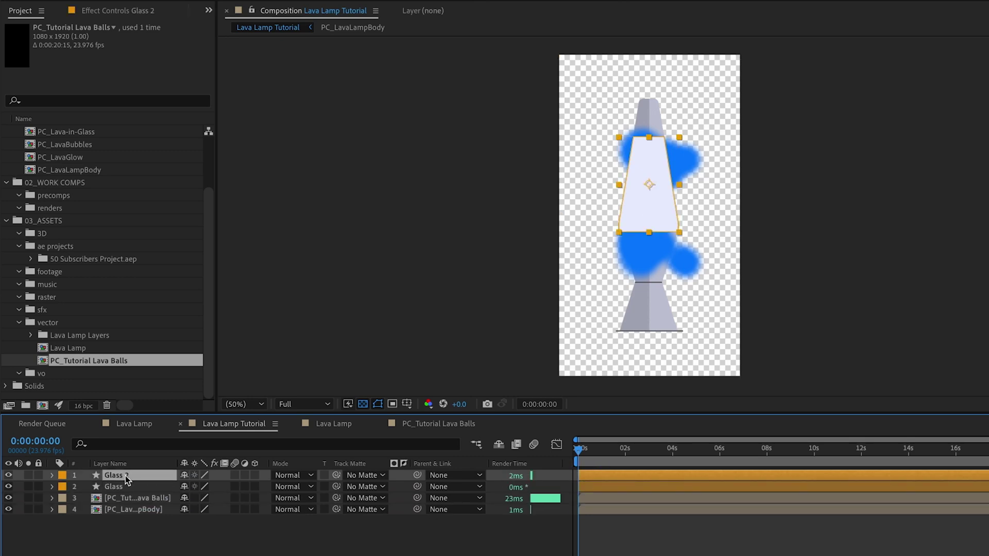
{"action": "key", "text": "Return"}
{"action": "type", "text": "Glass || AM"}
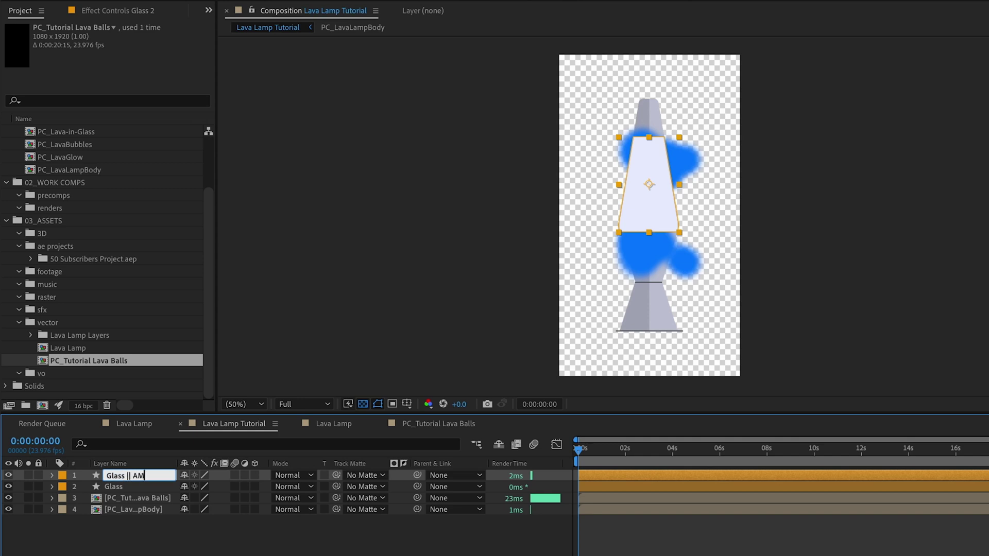
{"action": "key", "text": "Return"}
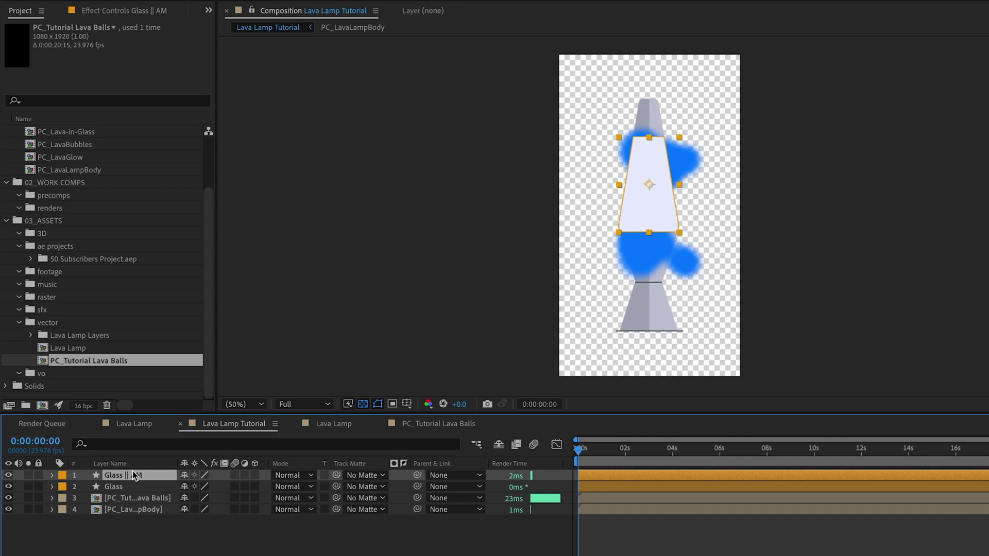
Hide the original Glass layer and use Glass || AM as the track matte of the PC_Tutorial Lava Balls layer.
{"action": "left_click", "coordinate": [109, 487]}
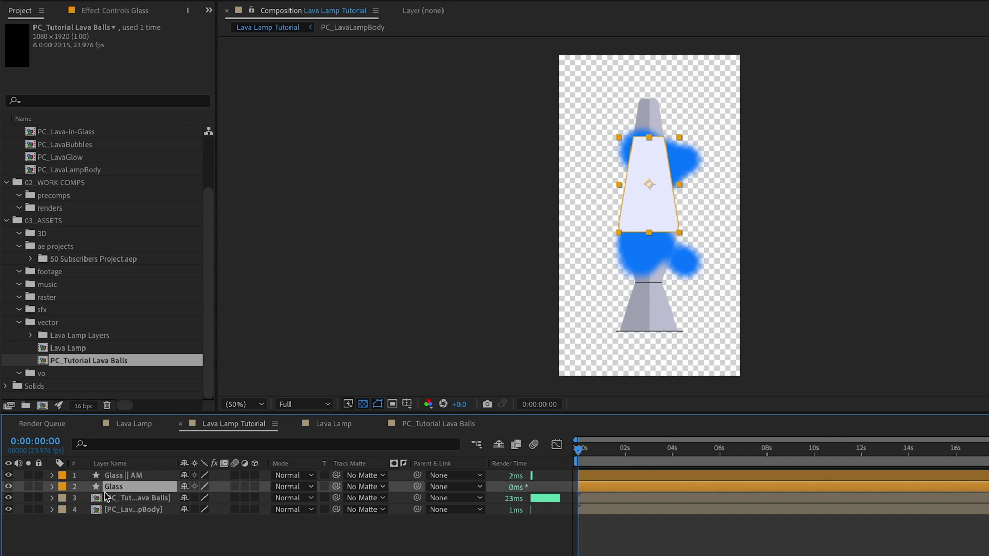
{"action": "left_click", "coordinate": [9, 487]}
{"action": "left_click", "coordinate": [154, 502]}
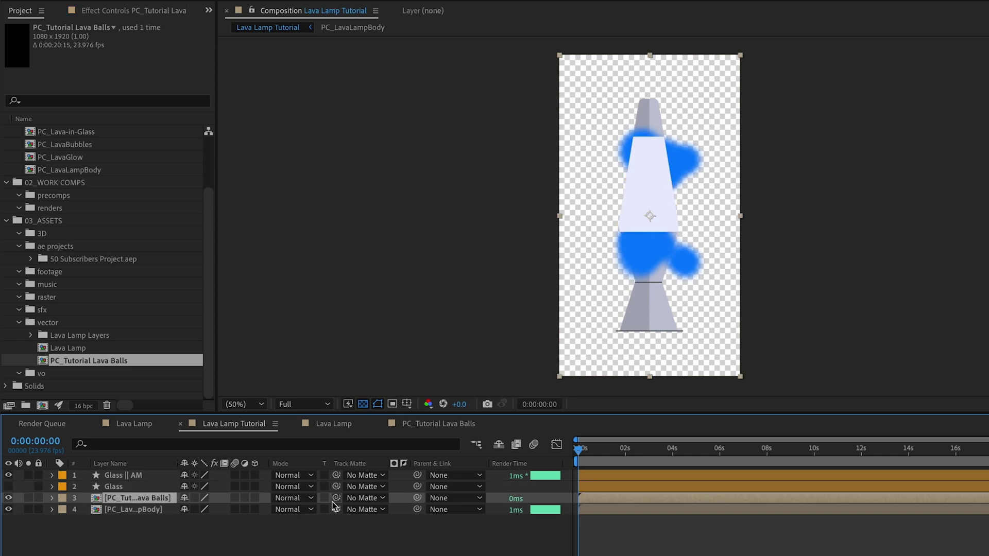
{"action": "left_click_drag", "start_coordinate": [338, 499], "coordinate": [141, 478]}
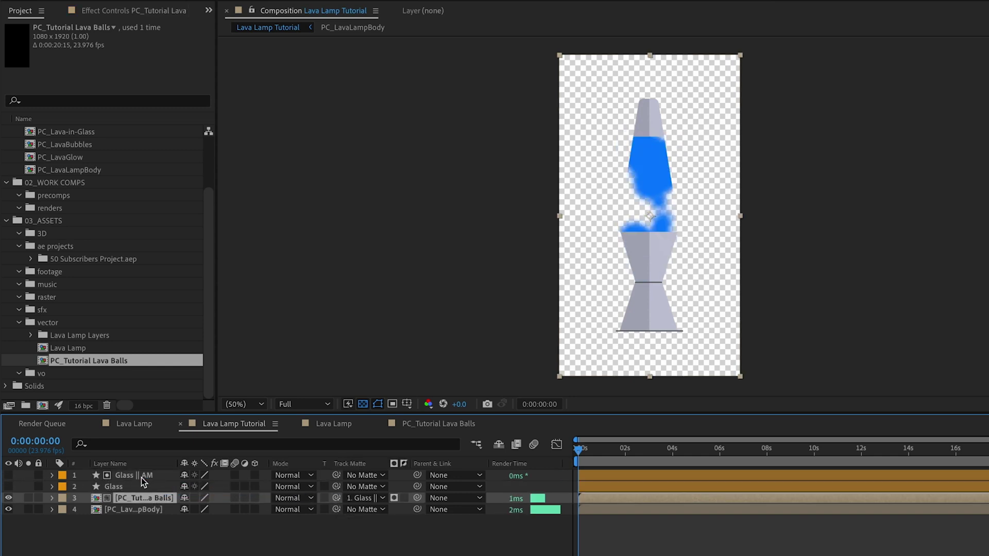
Scrub through the timeline to check the lava's motion inside the glass.
{"action": "left_click_drag", "start_coordinate": [582, 452], "coordinate": [683, 453]}
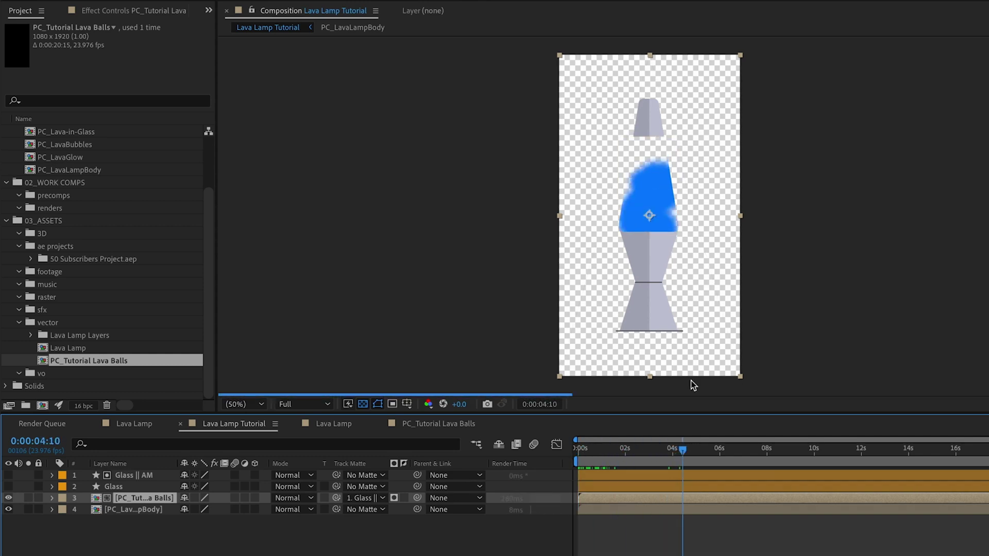
{"action": "scroll", "coordinate": [669, 186], "scroll_direction": "up", "scroll_amount": 1}
{"action": "scroll", "coordinate": [670, 187], "scroll_direction": "down", "scroll_amount": 1}
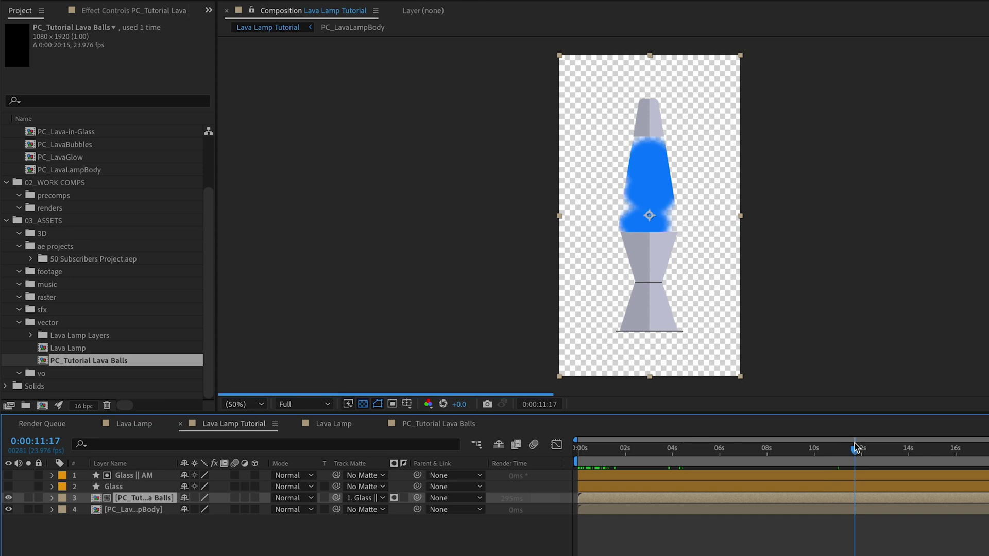
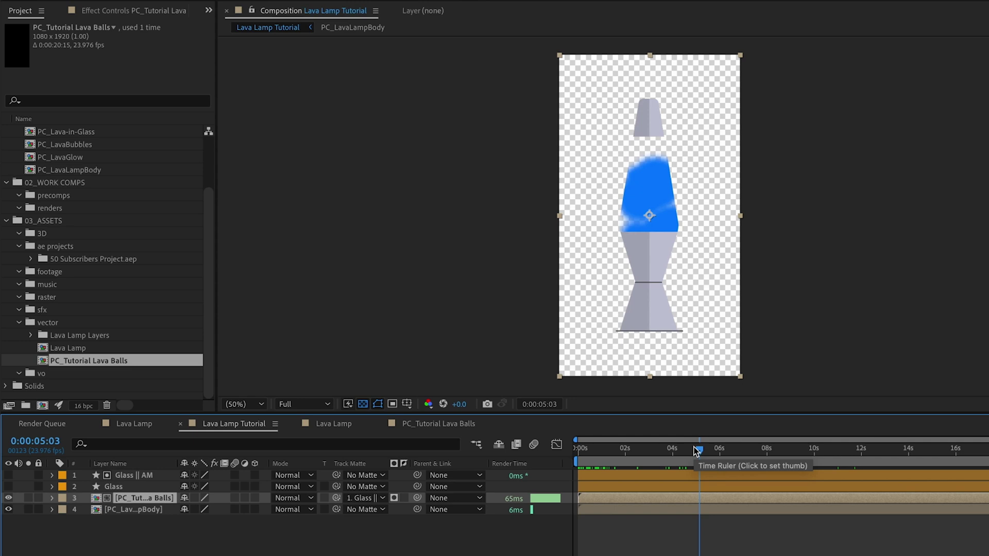
Make the original Glass layer visible again and rename it Glass - Bump Map.
{"action": "left_click", "coordinate": [113, 487]}
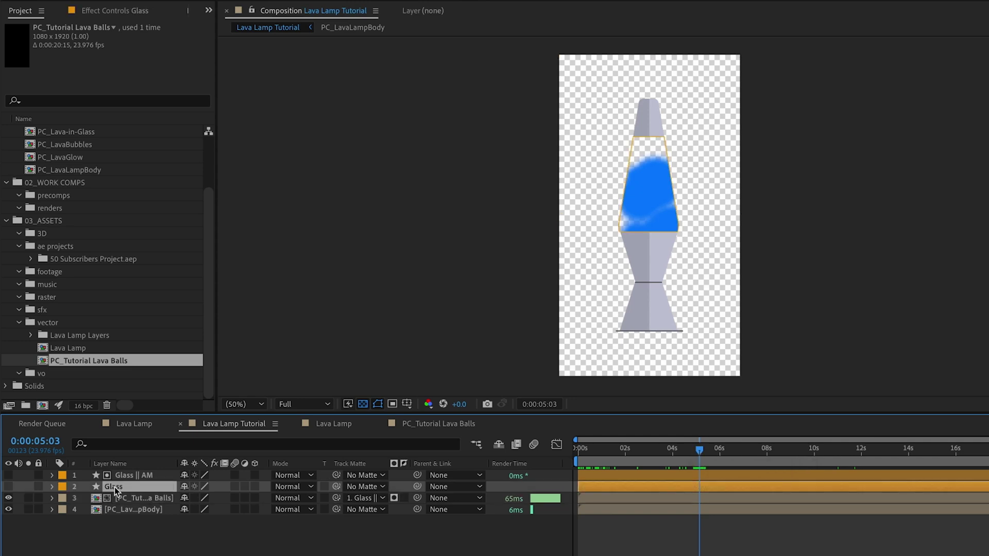
{"action": "left_click", "coordinate": [8, 487]}
{"action": "key", "text": "period"}
{"action": "left_click_drag", "start_coordinate": [673, 200], "coordinate": [648, 242]}
{"action": "scroll", "coordinate": [647, 198], "scroll_direction": "up", "scroll_amount": 1}
{"action": "left_click_drag", "start_coordinate": [647, 199], "coordinate": [635, 229]}
{"action": "left_click", "coordinate": [143, 486]}
{"action": "key", "text": "Return"}
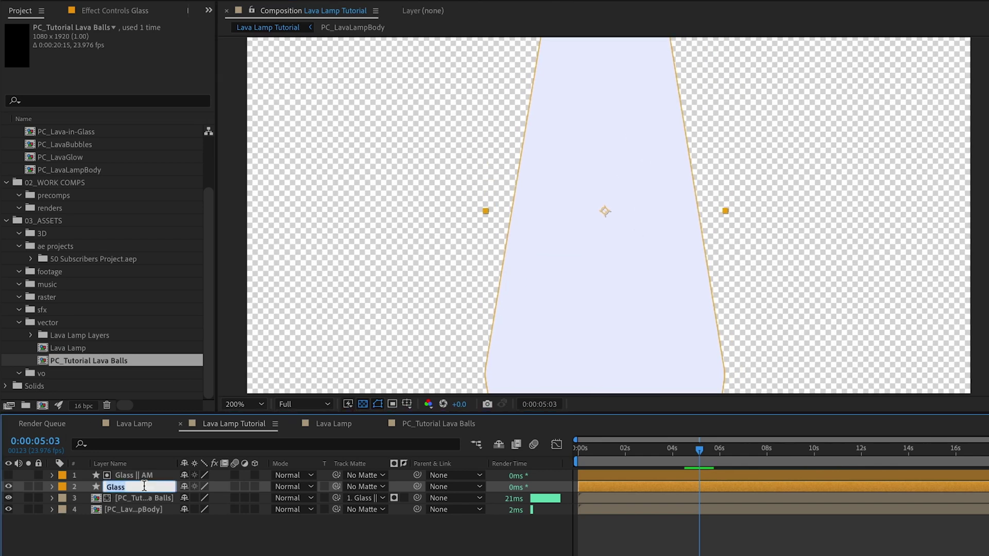
{"action": "type", "text": "FGlass"}
{"action": "key", "text": "ctrl+a"}
{"action": "type", "text": "Glass - Bump Map"}
{"action": "key", "text": "Return"}
Apply the Fill effect to Glass - Bump Map and set its color to white, FFFFFF.
{"action": "key", "text": "ctrl+space"}
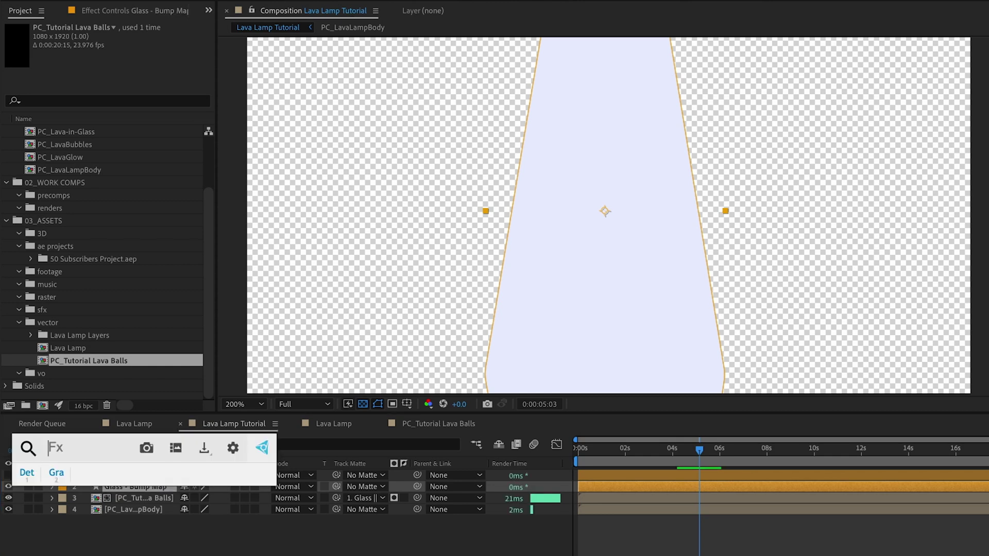
{"action": "type", "text": "fill"}
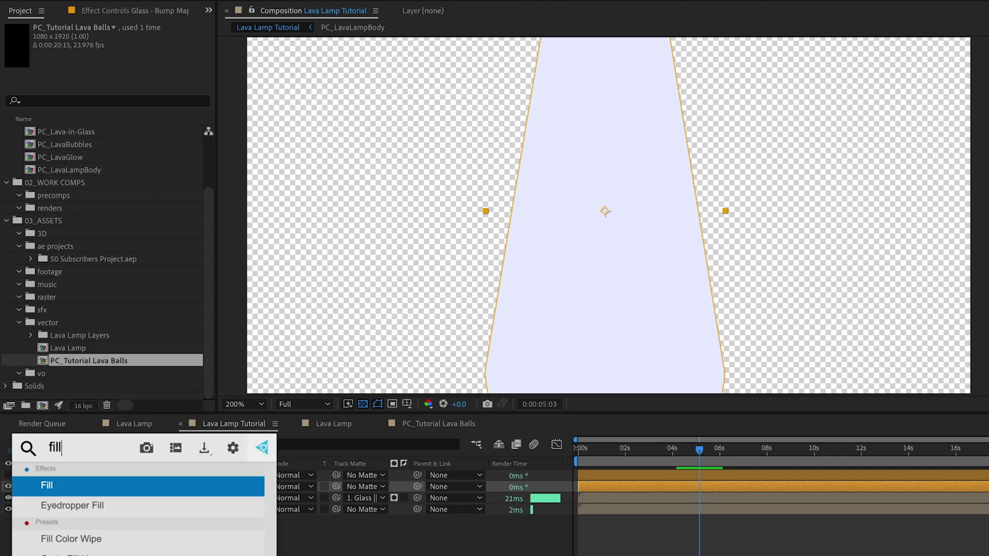
{"action": "key", "text": "Return"}
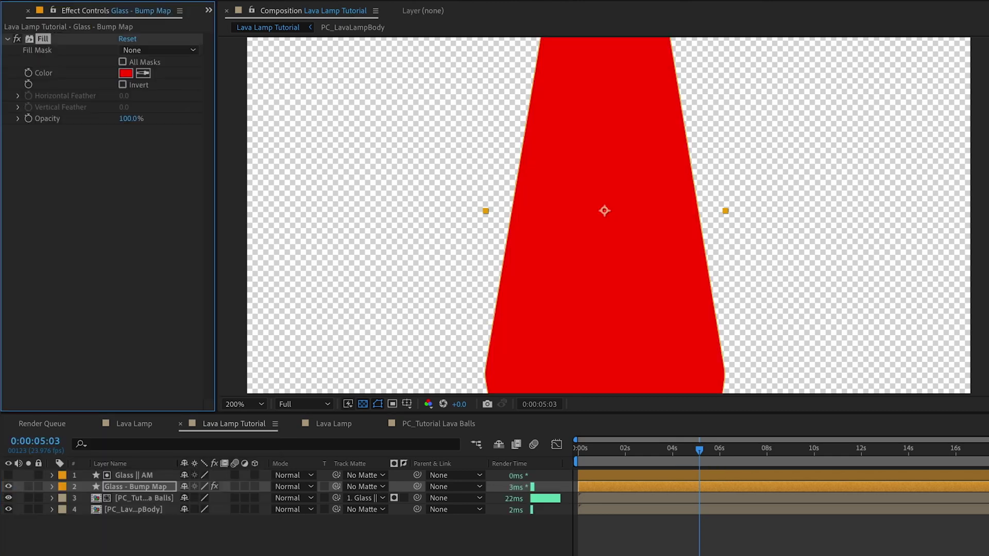
{"action": "left_click", "coordinate": [125, 74]}
{"action": "type", "text": "ffffff"}
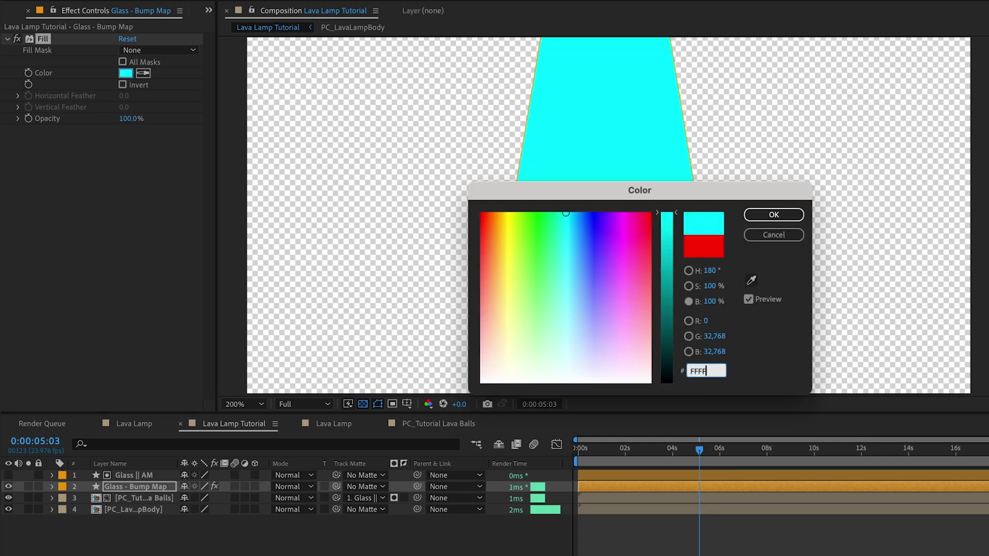
{"action": "key", "text": "Return"}
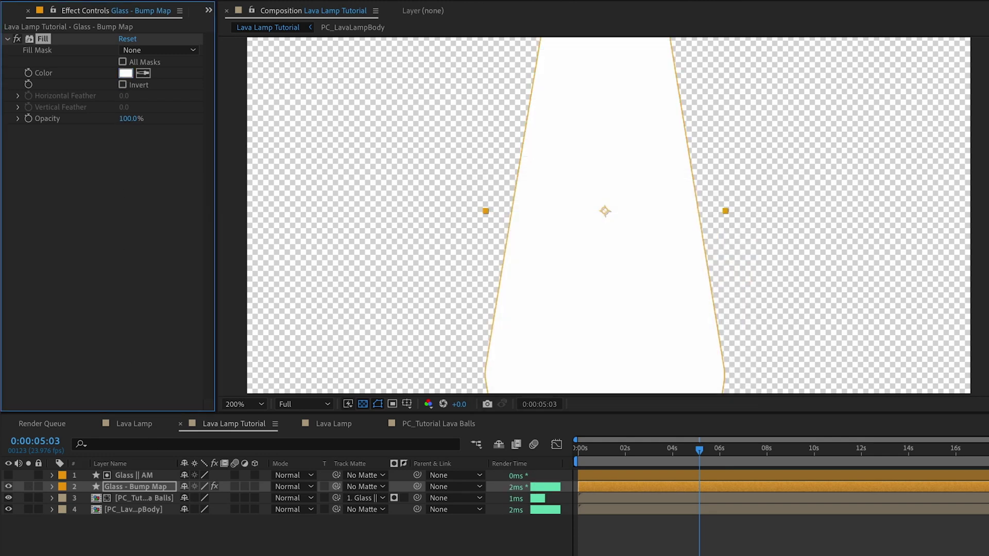
Set a keyframe on the Path of Group 7 in Glass - Bump Map, copy it, and delete the keyframe.
{"action": "left_click", "coordinate": [52, 487]}
{"action": "left_click", "coordinate": [64, 499]}
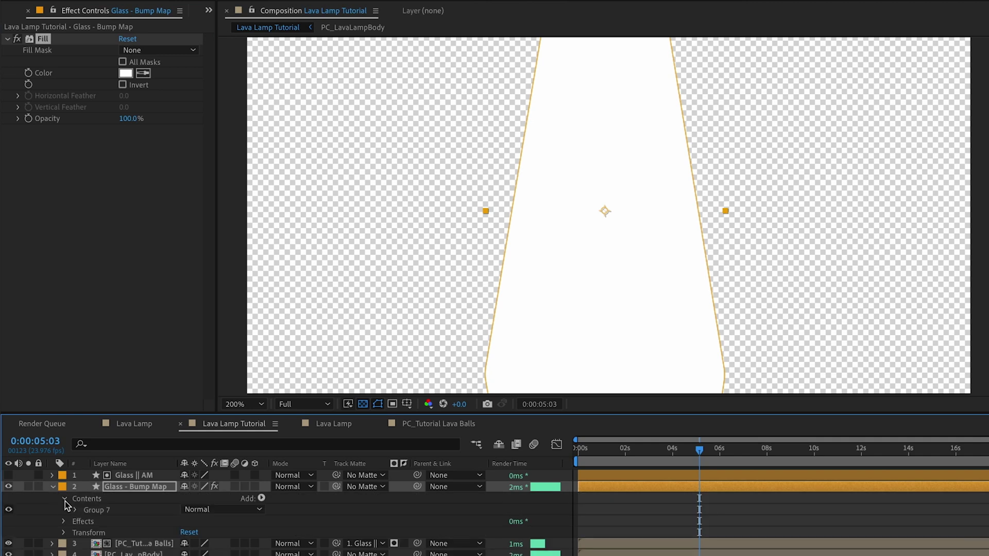
{"action": "left_click", "coordinate": [74, 510]}
{"action": "left_click", "coordinate": [88, 521]}
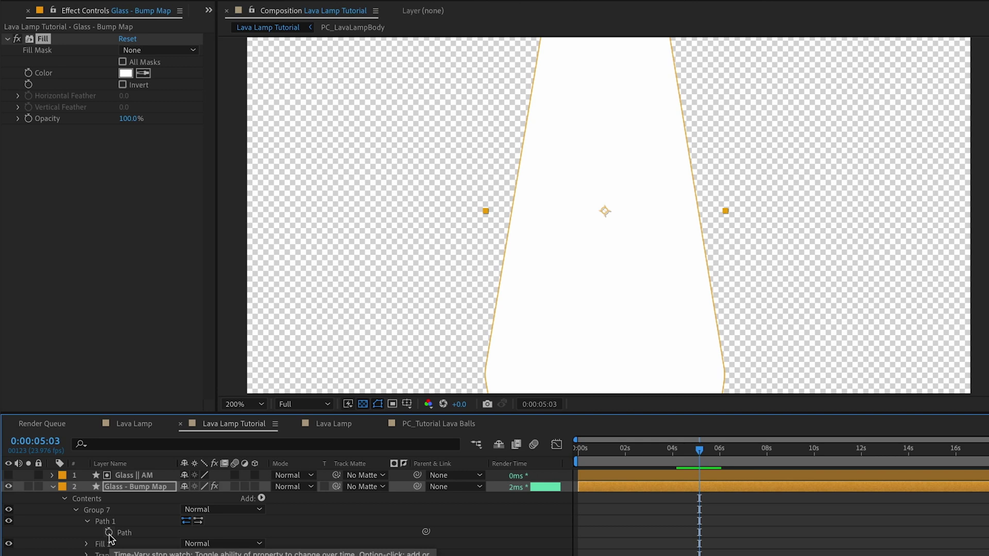
{"action": "left_click", "coordinate": [108, 533]}
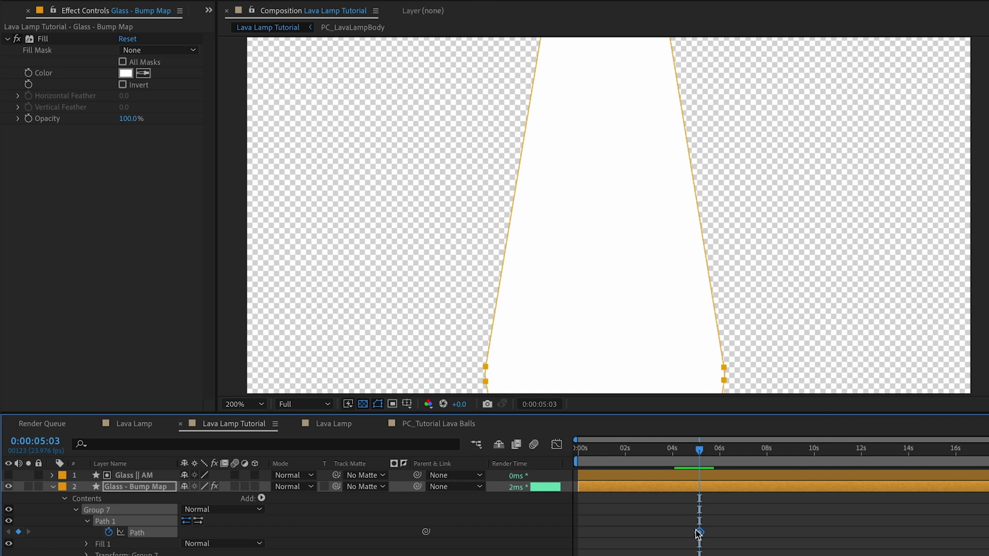
{"action": "key", "text": "Delete"}
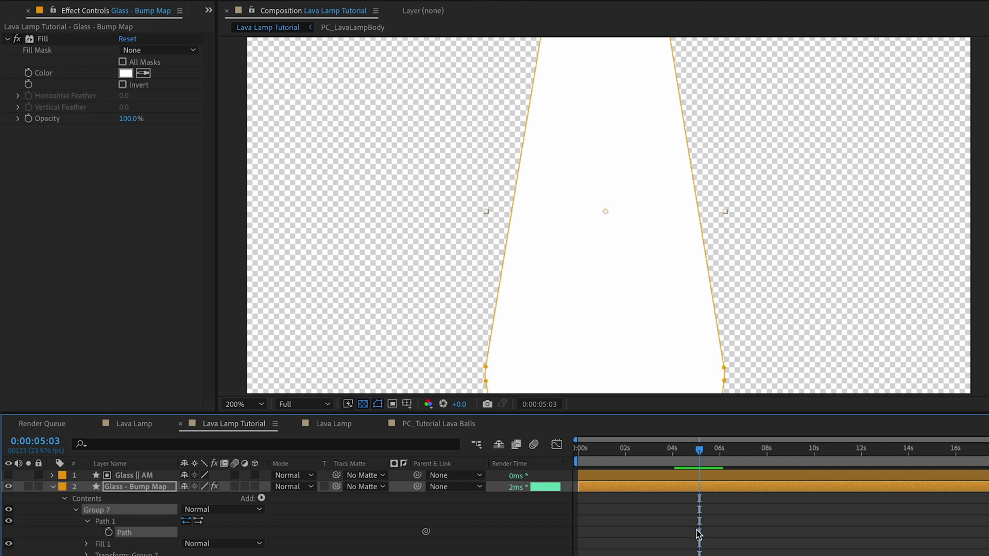
Paste the copied glass path onto Glass - Bump Map as a mask using the Pen tool's mask mode.
{"action": "left_click", "coordinate": [86, 521]}
{"action": "left_click", "coordinate": [76, 510]}
{"action": "left_click", "coordinate": [117, 487]}
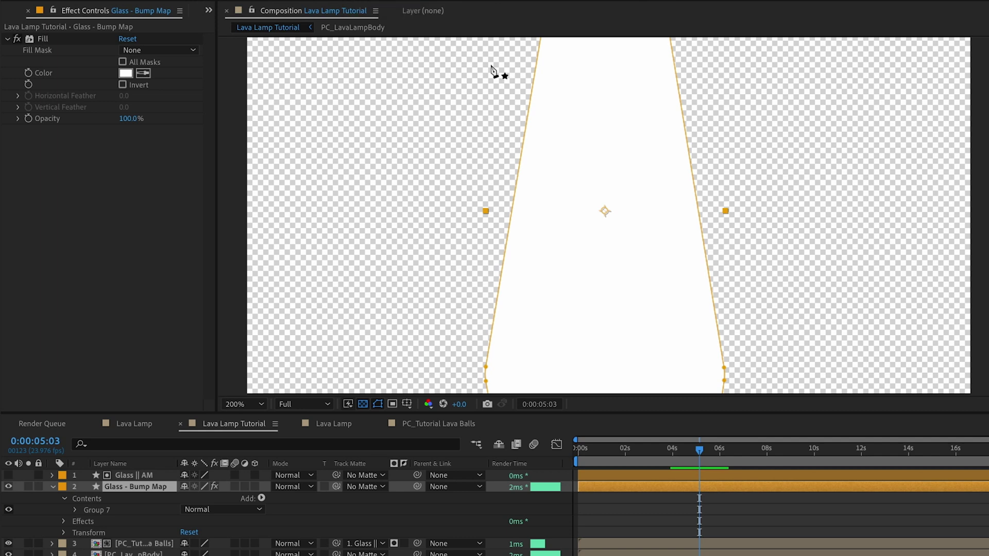
{"action": "left_click", "coordinate": [596, 114]}
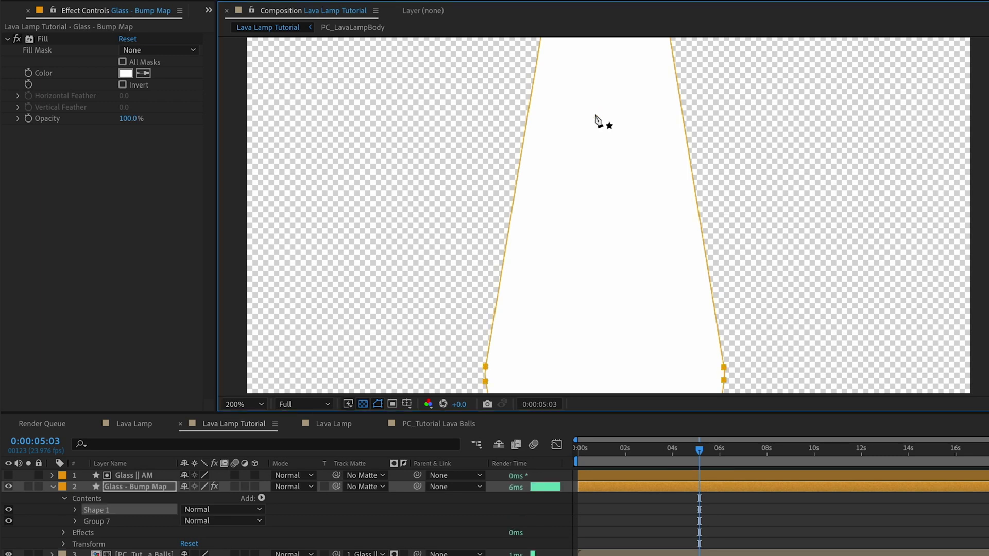
{"action": "key", "text": "ctrl+v"}
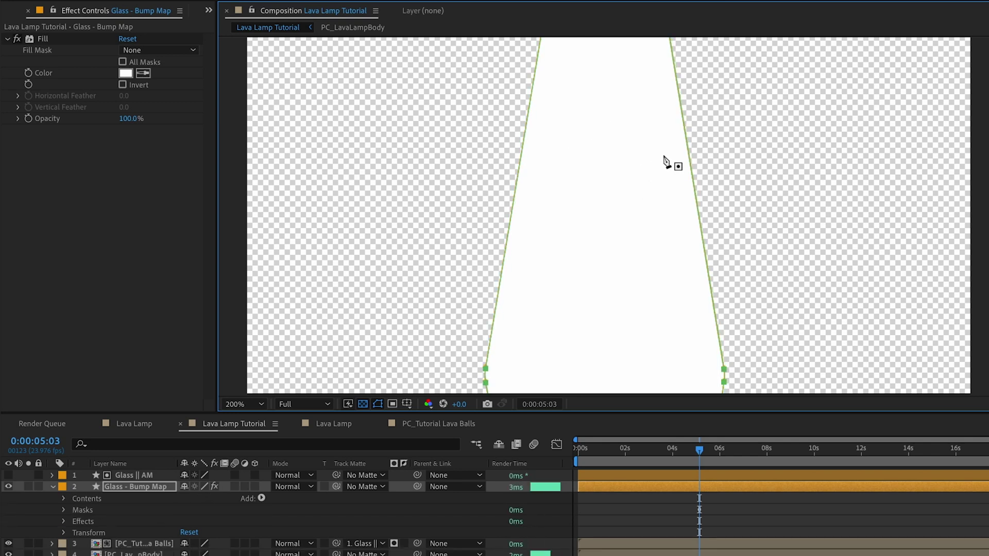
{"action": "scroll", "coordinate": [669, 164], "scroll_direction": "up", "scroll_amount": 2}
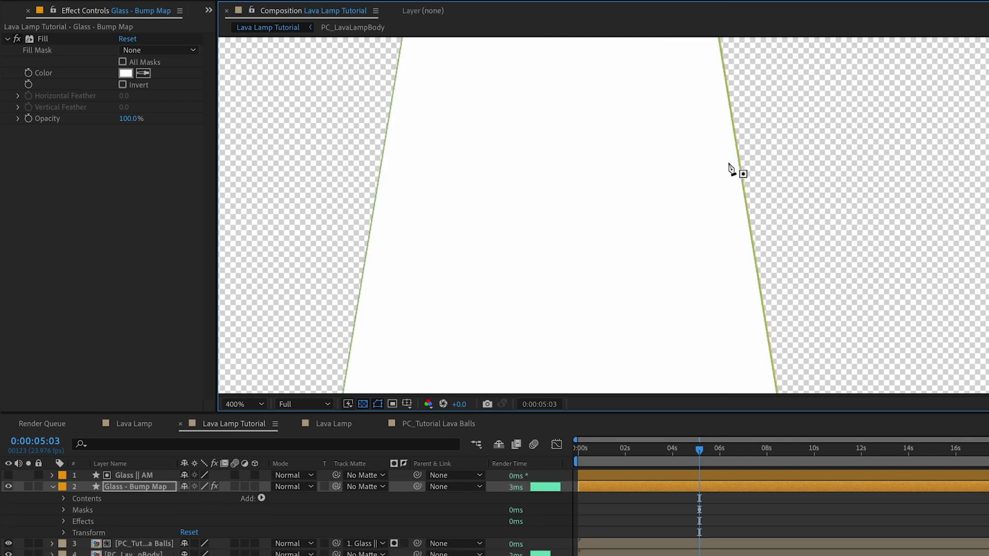
Set the mode of Mask 1 on Glass - Bump Map to Subtract.
{"action": "left_click", "coordinate": [63, 510]}
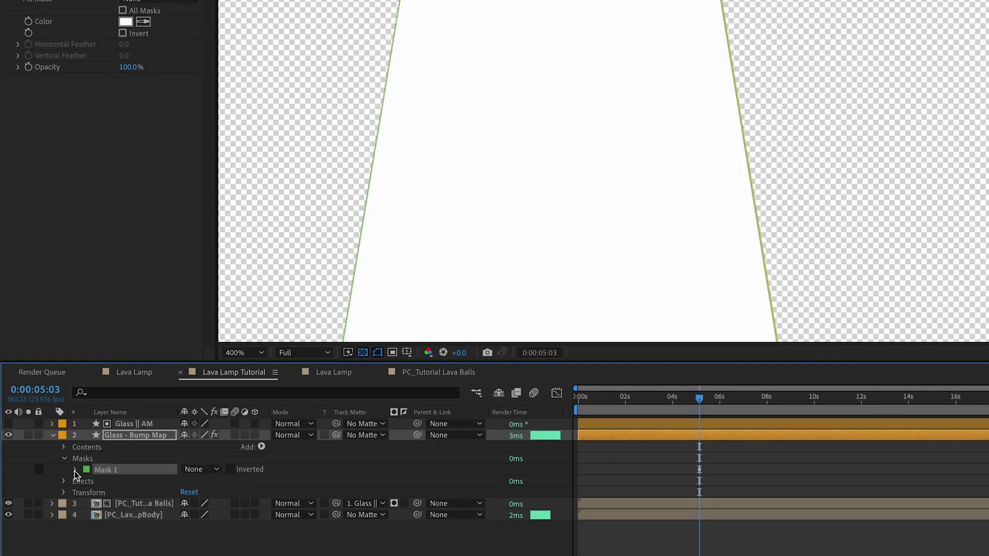
{"action": "left_click", "coordinate": [74, 483]}
{"action": "left_click", "coordinate": [191, 470]}
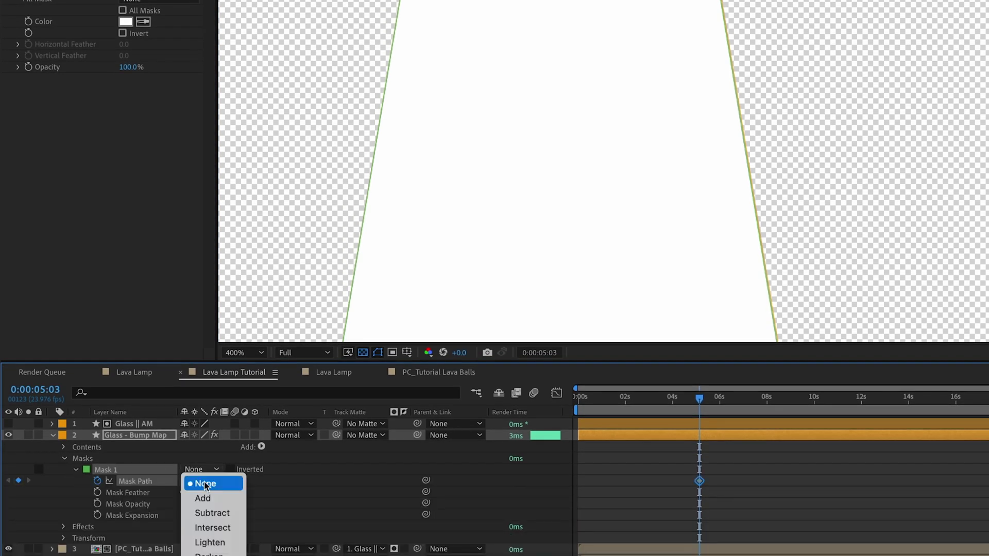
{"action": "left_click", "coordinate": [211, 510]}
{"action": "key", "text": "comma"}
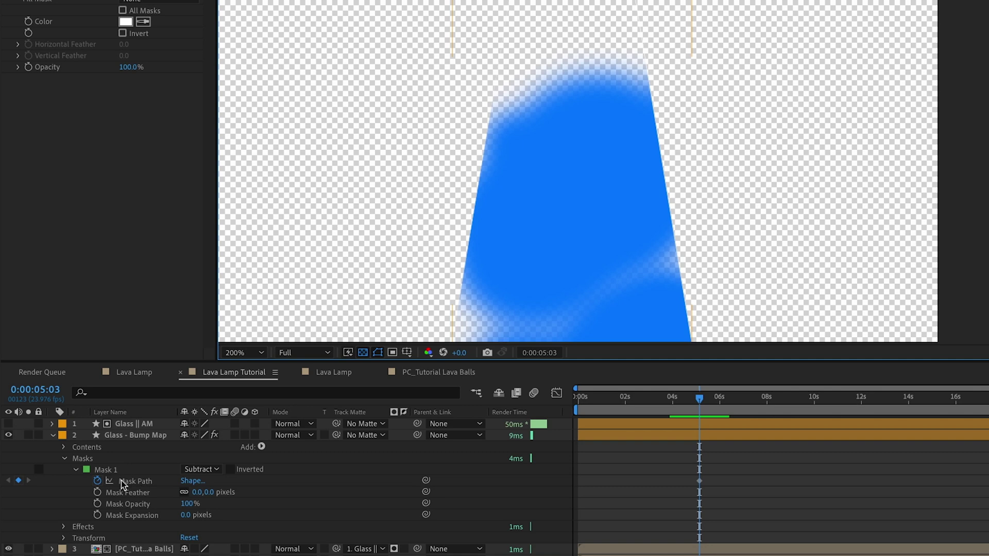
Remove the Mask Path keyframe from Mask 1 and shift the mask to line up with the glass outline.
{"action": "left_click", "coordinate": [97, 483]}
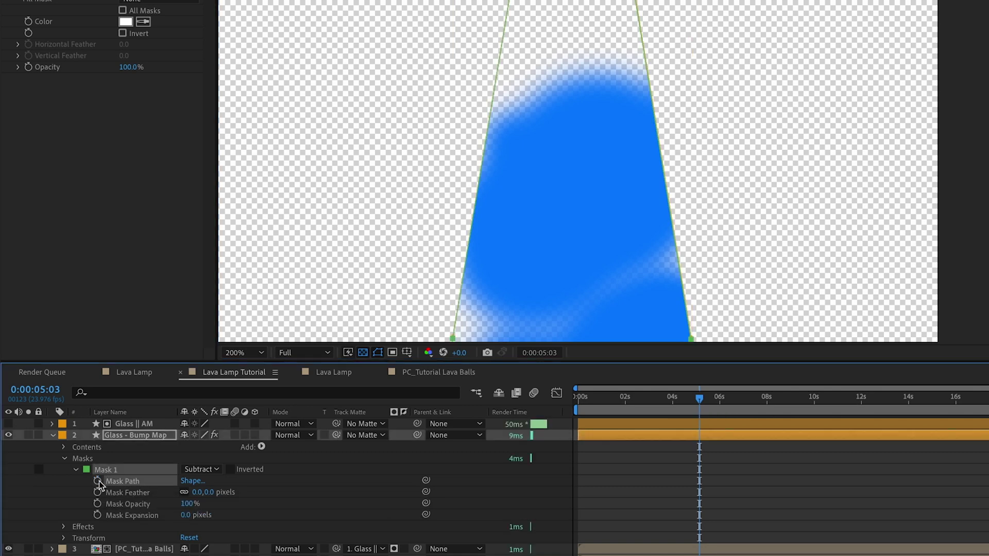
{"action": "scroll", "coordinate": [434, 164], "scroll_direction": "up", "scroll_amount": 2}
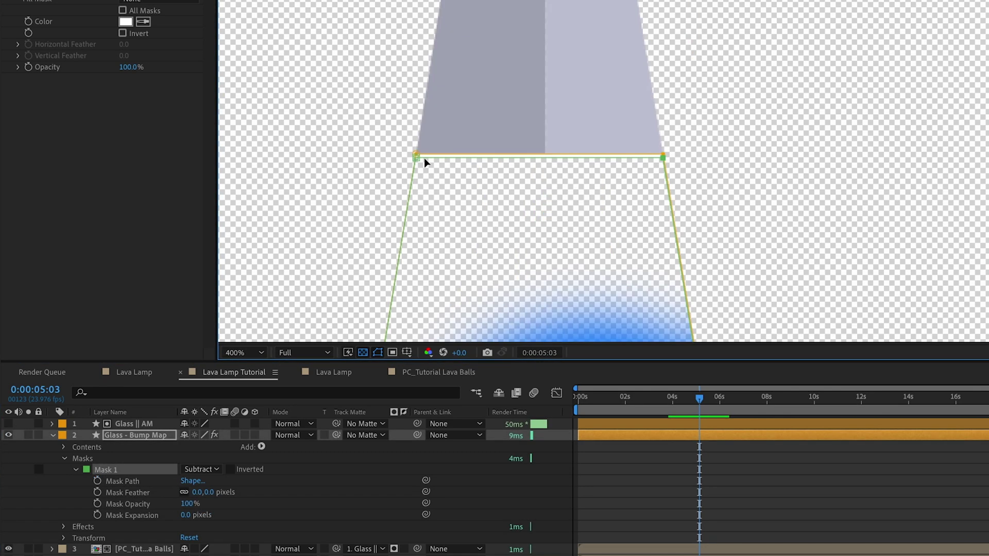
{"action": "left_click_drag", "start_coordinate": [419, 161], "coordinate": [414, 157]}
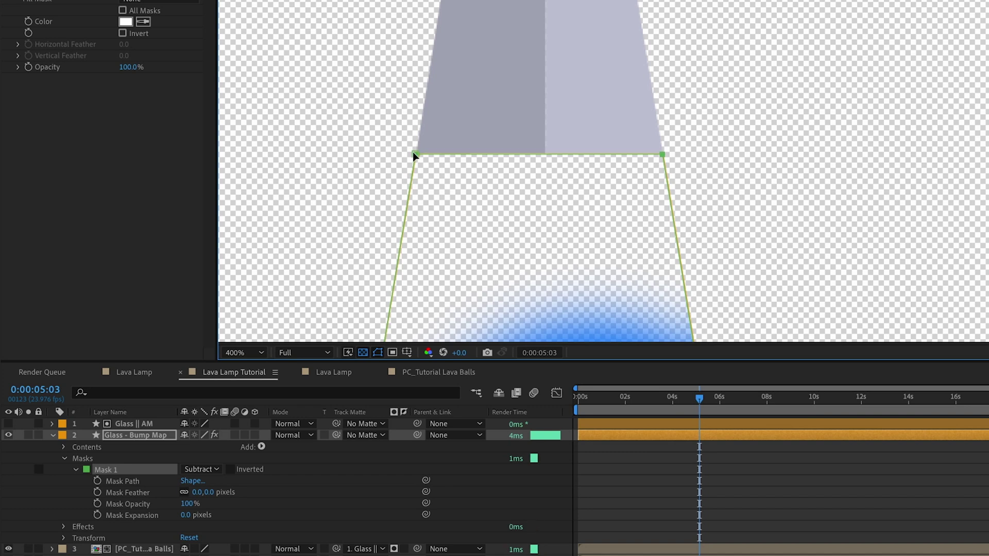
{"action": "scroll", "coordinate": [587, 153], "scroll_direction": "down", "scroll_amount": 10}
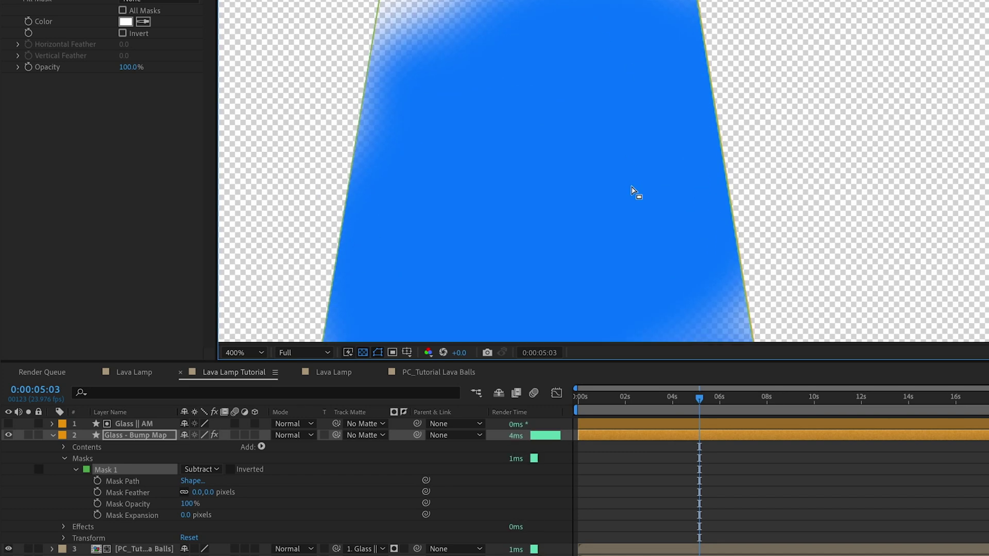
Move the two bottom corner points of Mask 1 up to line up with the glass's bottom edge.
{"action": "scroll", "coordinate": [751, 183], "scroll_direction": "down", "scroll_amount": 5}
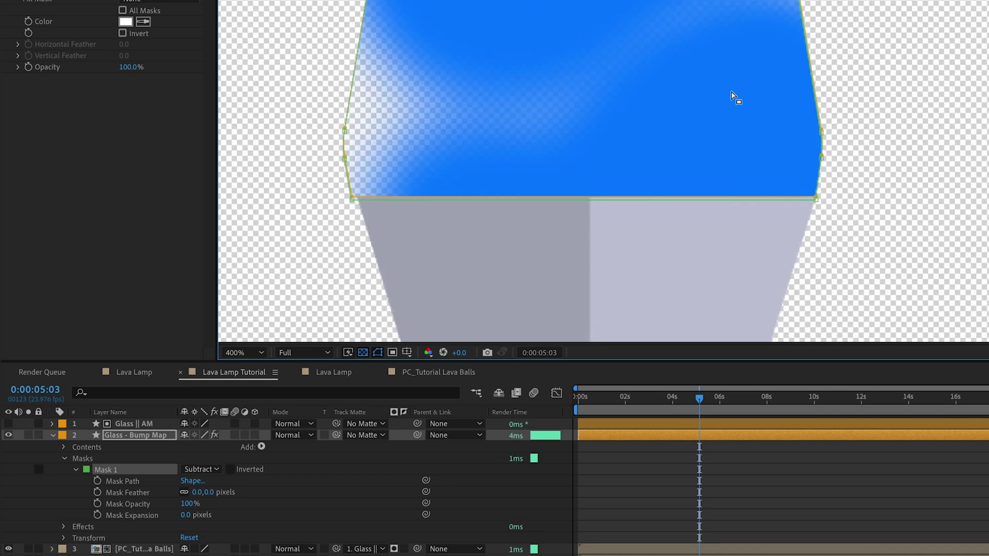
{"action": "left_click", "coordinate": [352, 200]}
{"action": "left_click", "coordinate": [819, 201], "text": "shift"}
{"action": "left_click_drag", "start_coordinate": [819, 201], "coordinate": [818, 198]}
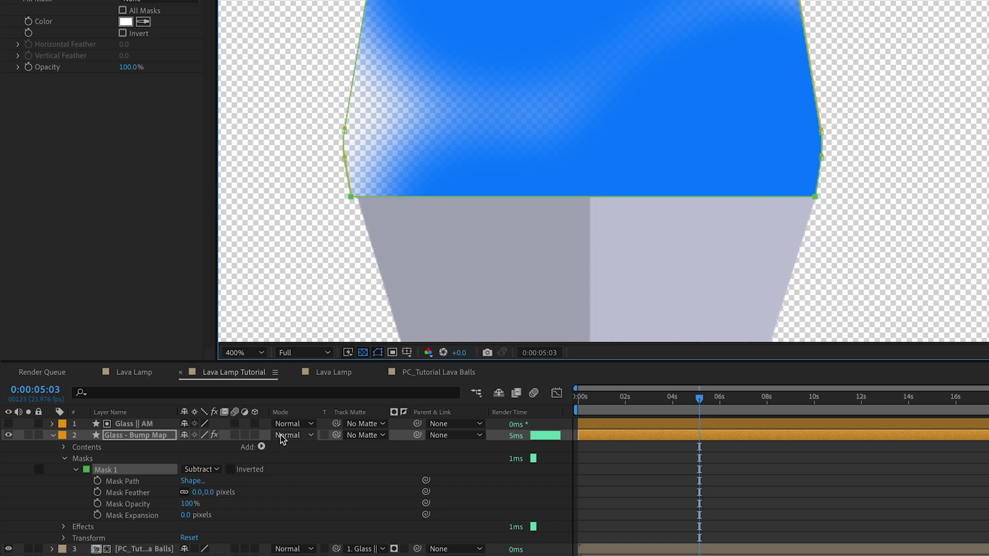
Set Mask 1's Mask Feather to 20 pixels and its Mask Expansion to -7 pixels.
{"action": "left_click", "coordinate": [143, 484]}
{"action": "left_click", "coordinate": [144, 494]}
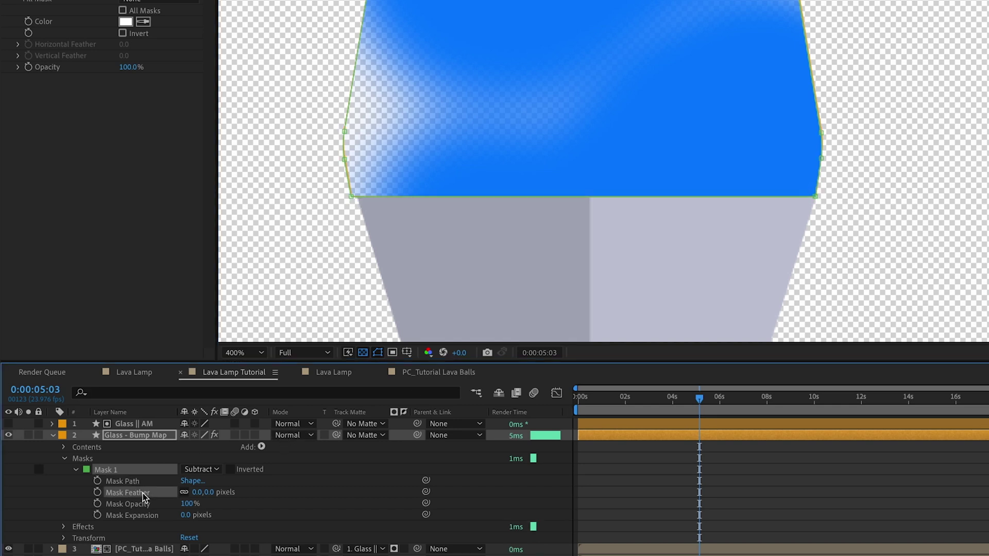
{"action": "left_click", "coordinate": [208, 492]}
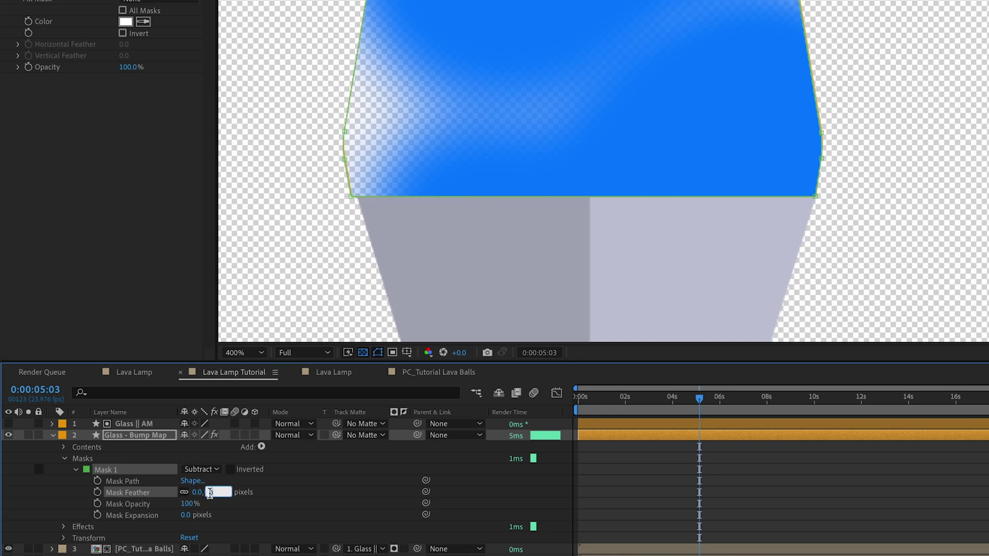
{"action": "type", "text": "20"}
{"action": "key", "text": "Return"}
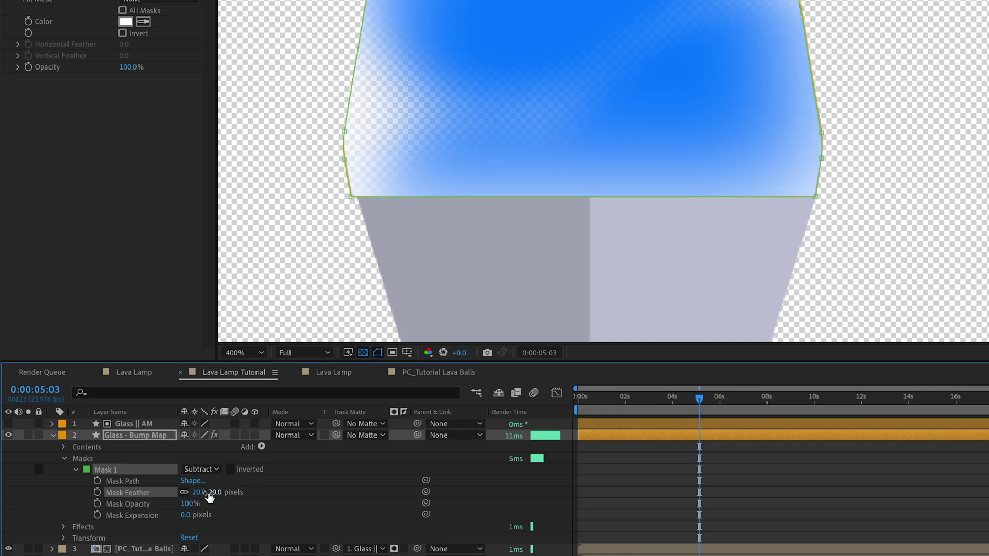
{"action": "left_click", "coordinate": [188, 521]}
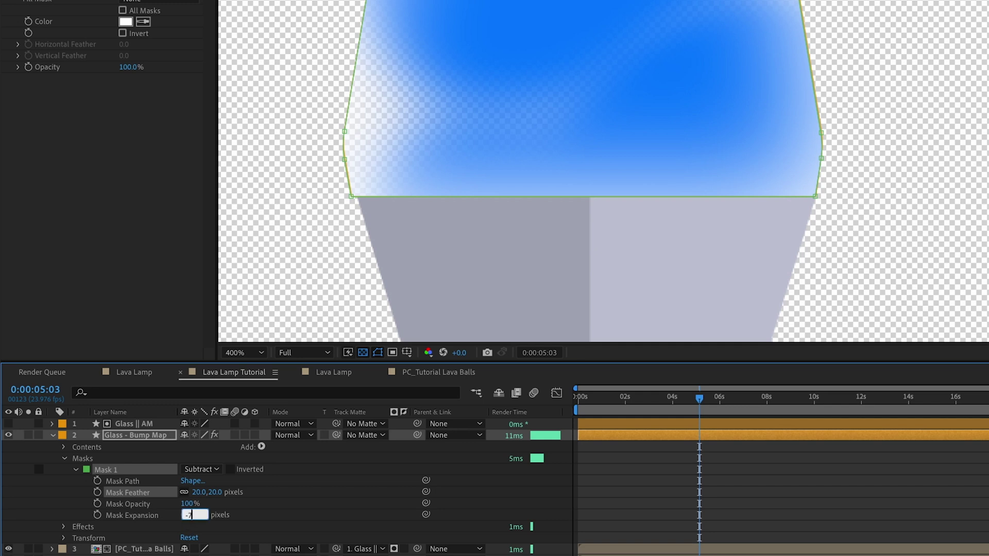
{"action": "key", "text": "Return"}
Hide the Glass - Bump Map layer so the lava inside the lamp shows uncovered.
{"action": "key", "text": "shift+slash"}
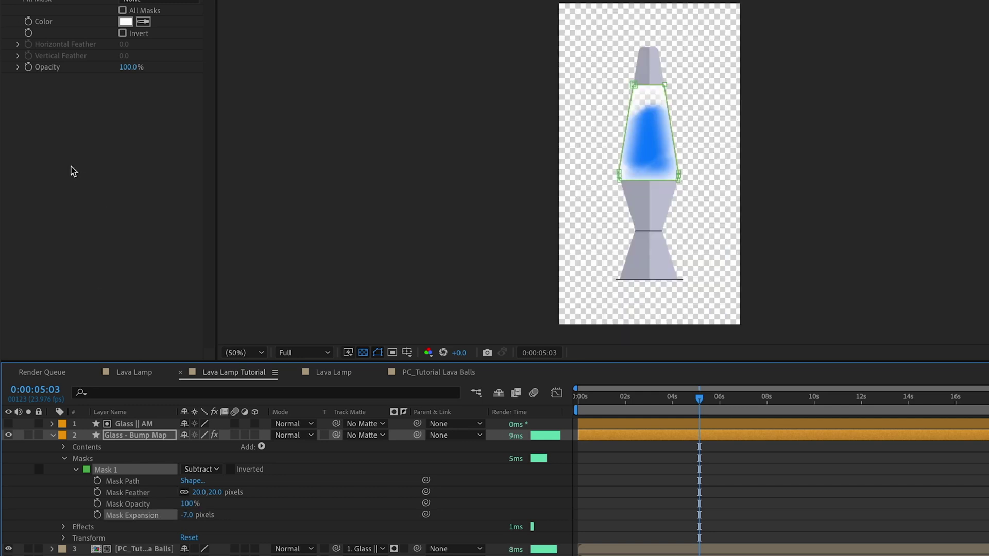
{"action": "key", "text": "slash"}
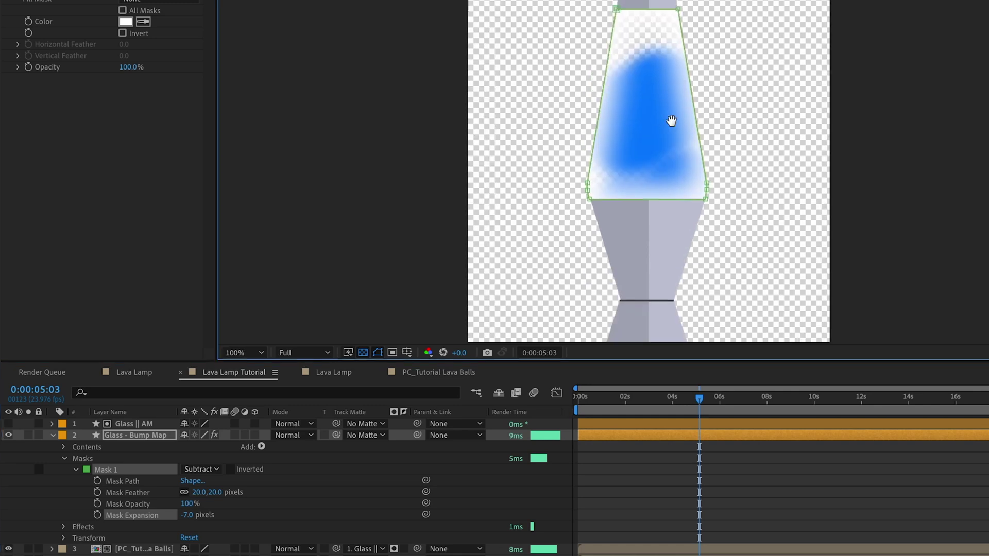
{"action": "left_click_drag", "start_coordinate": [709, 69], "coordinate": [600, 164]}
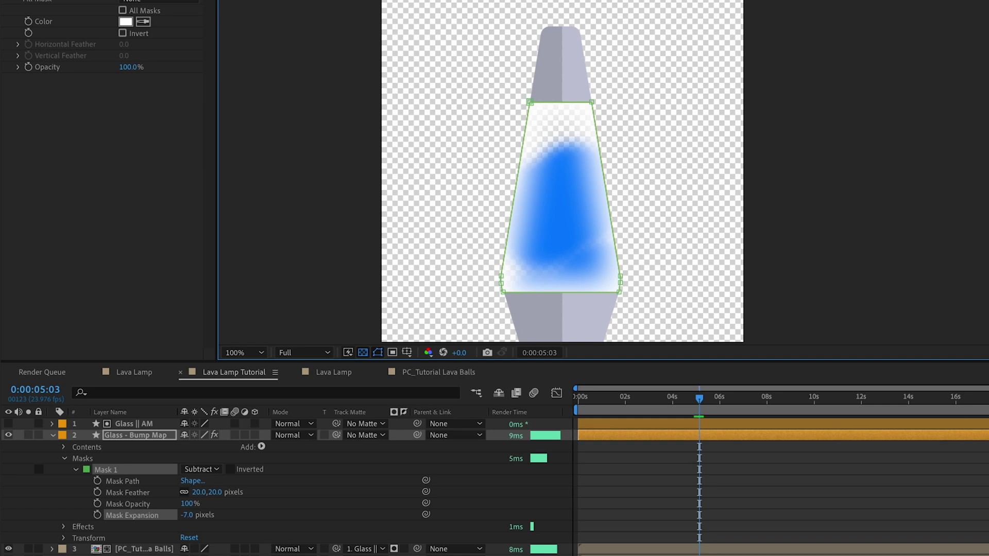
{"action": "left_click", "coordinate": [125, 437]}
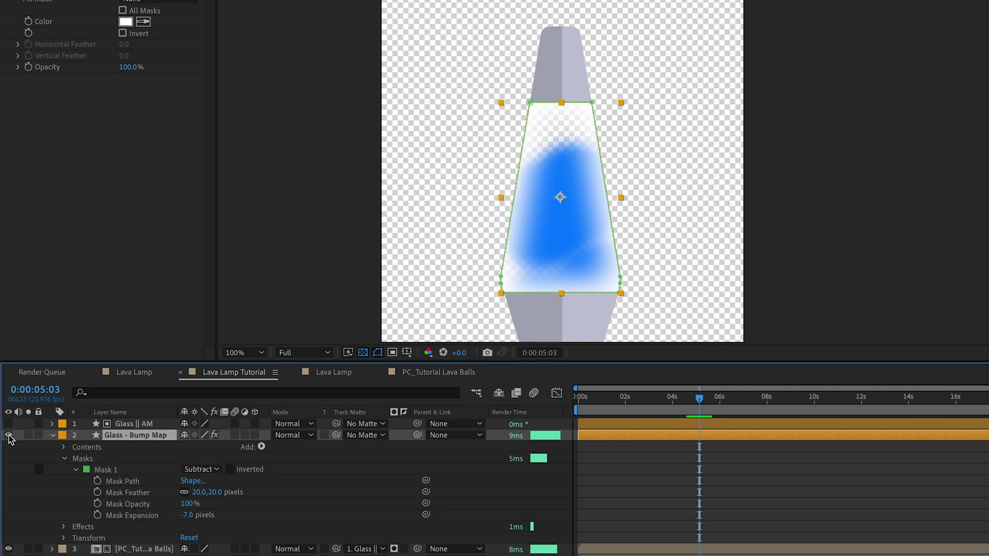
{"action": "left_click", "coordinate": [8, 435]}
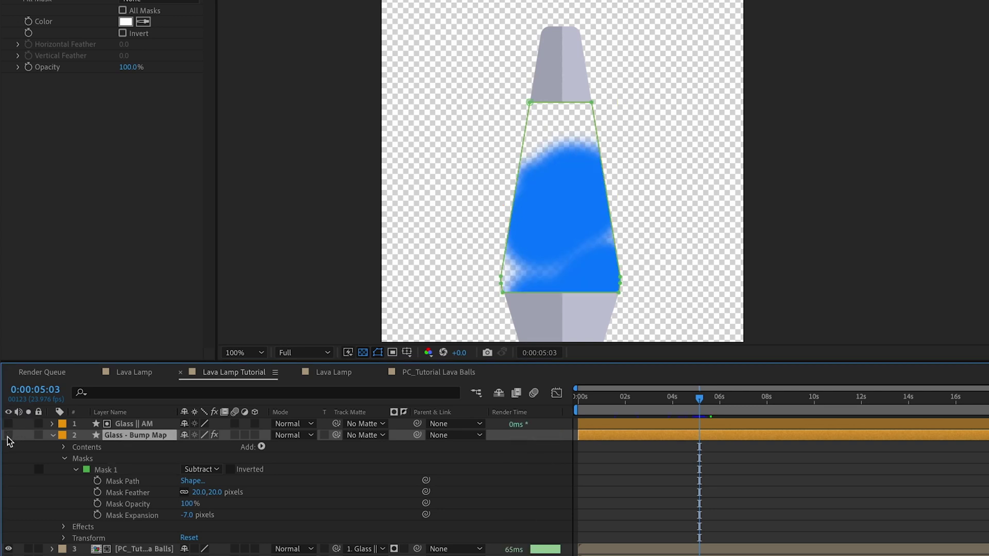
Apply the CC Glass effect to the PC_Tutorial Lava Balls layer.
{"action": "left_click", "coordinate": [141, 550]}
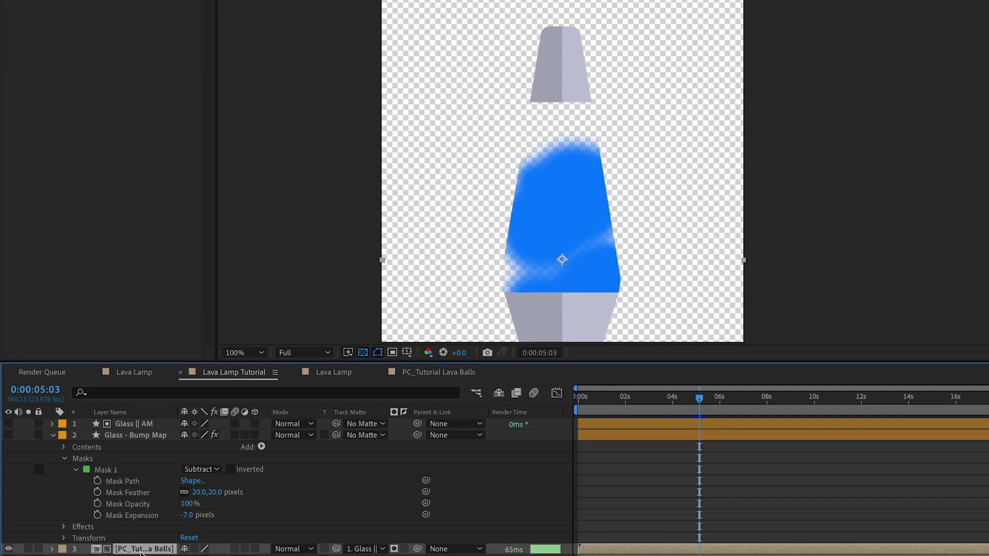
{"action": "key", "text": "ctrl+space"}
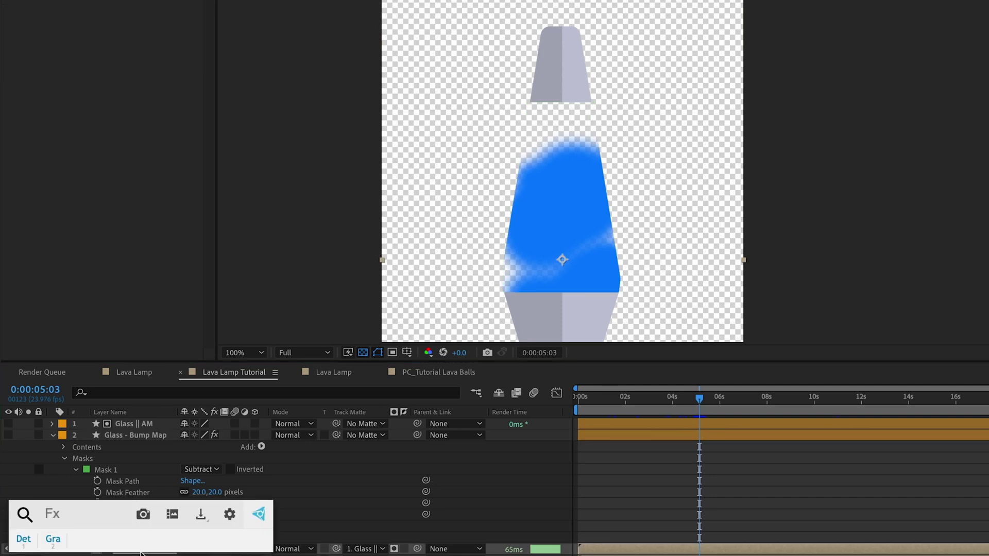
{"action": "type", "text": "cc glass"}
{"action": "key", "text": "Return"}
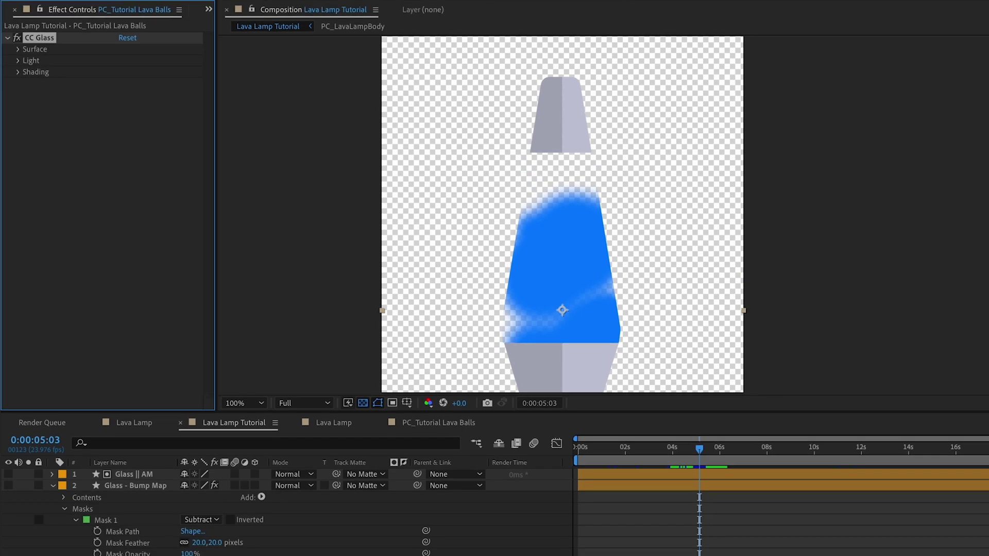
Set CC Glass's Bump Map to the Glass - Bump Map layer, including its Effects & Masks.
{"action": "left_click", "coordinate": [19, 49]}
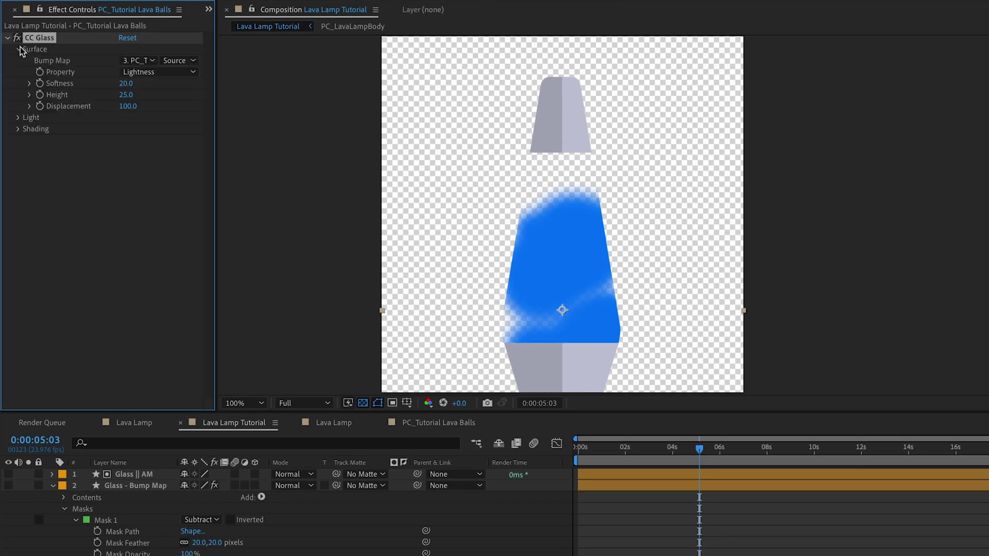
{"action": "left_click", "coordinate": [149, 61]}
{"action": "left_click", "coordinate": [166, 113]}
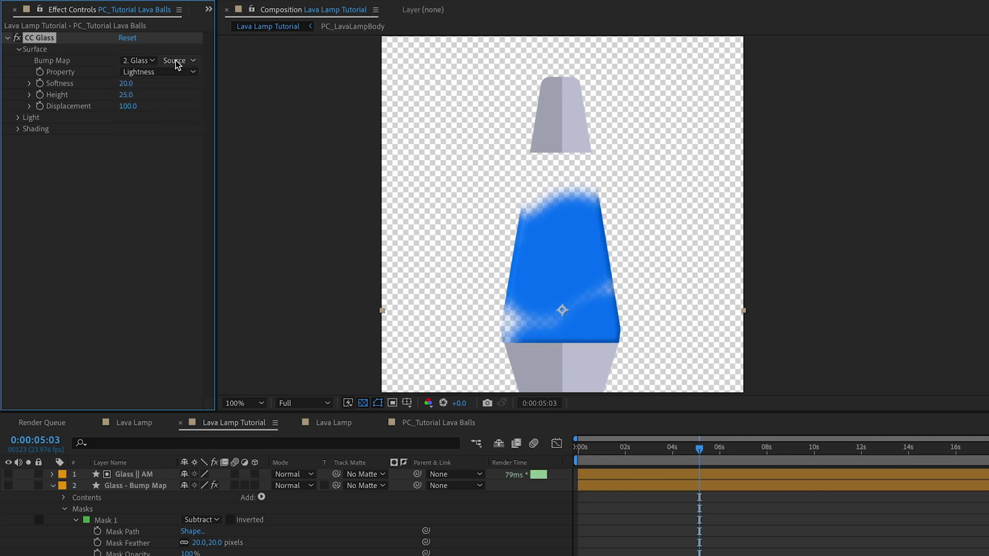
{"action": "left_click", "coordinate": [175, 62]}
{"action": "left_click", "coordinate": [190, 104]}
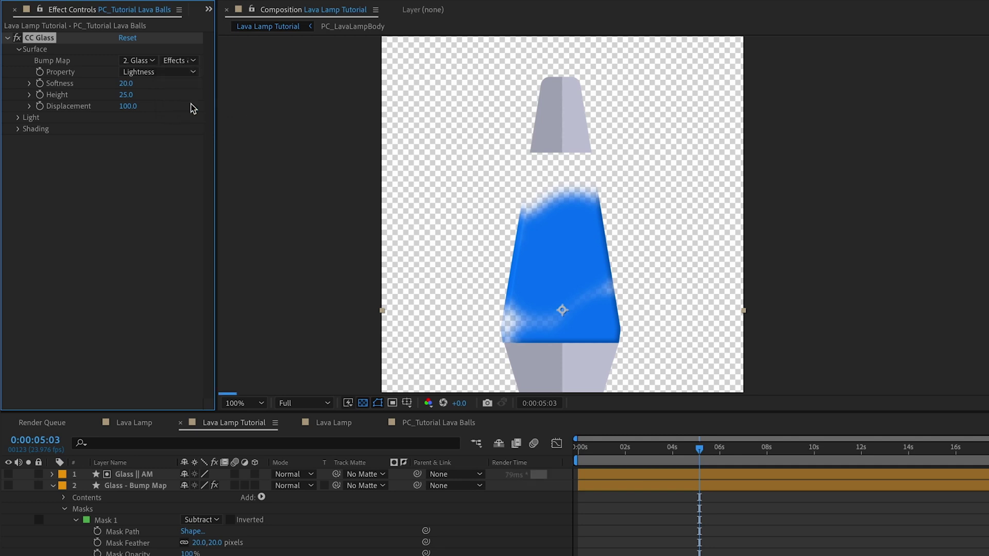
Change the CC Glass surface Property to Alpha.
{"action": "scroll", "coordinate": [671, 269], "scroll_direction": "up", "scroll_amount": 1}
{"action": "left_click_drag", "start_coordinate": [602, 261], "coordinate": [608, 196]}
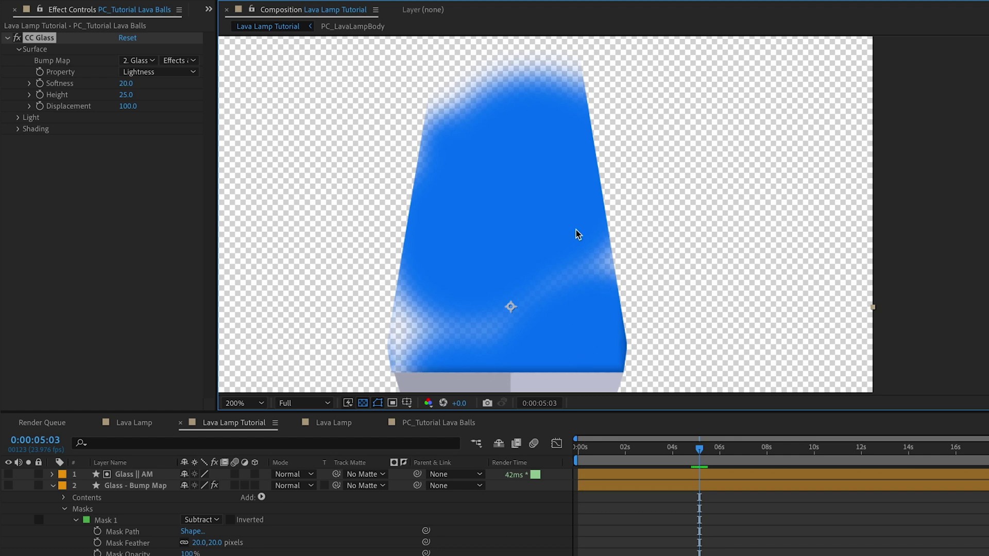
{"action": "left_click", "coordinate": [173, 74]}
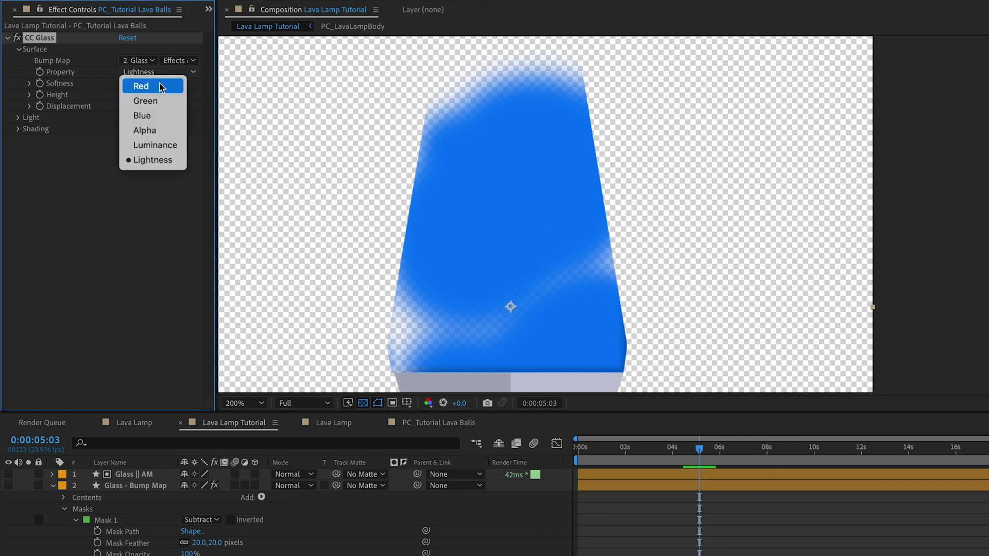
{"action": "left_click", "coordinate": [152, 131]}
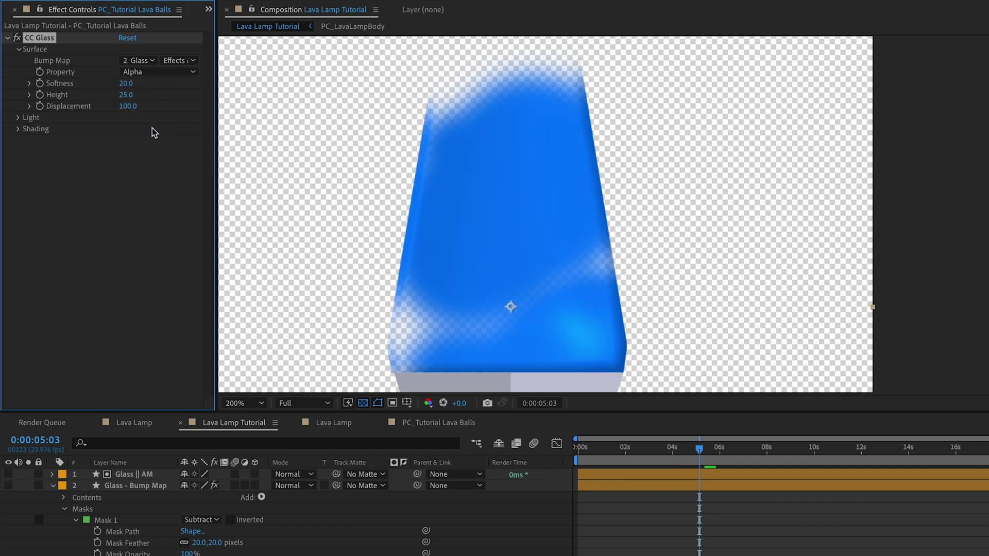
Set the CC Glass surface Softness to 5.
{"action": "left_click", "coordinate": [127, 83]}
{"action": "type", "text": "10"}
{"action": "key", "text": "Return"}
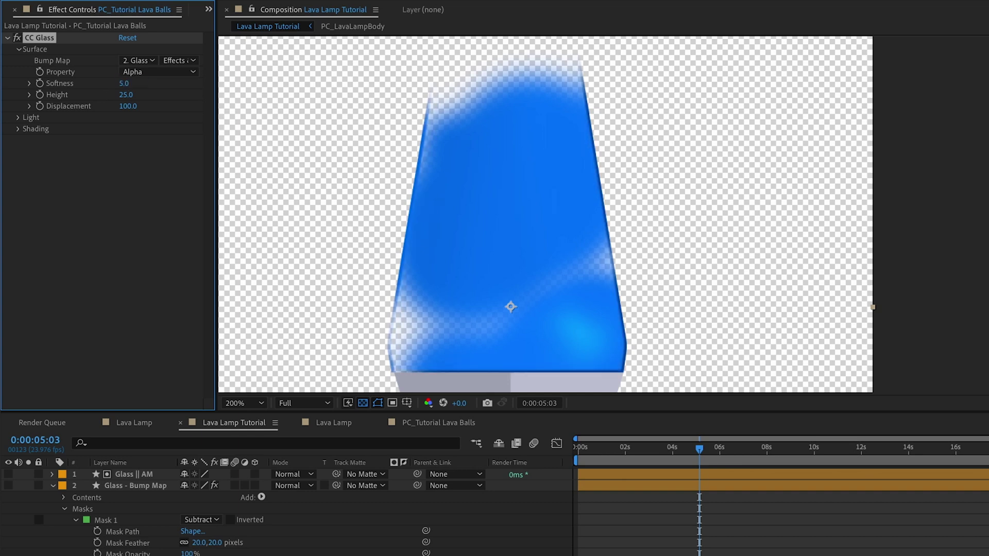
Set the CC Glass surface Height to 40 and Displacement to 6.
{"action": "left_click", "coordinate": [126, 94]}
{"action": "type", "text": "40"}
{"action": "key", "text": "Return"}
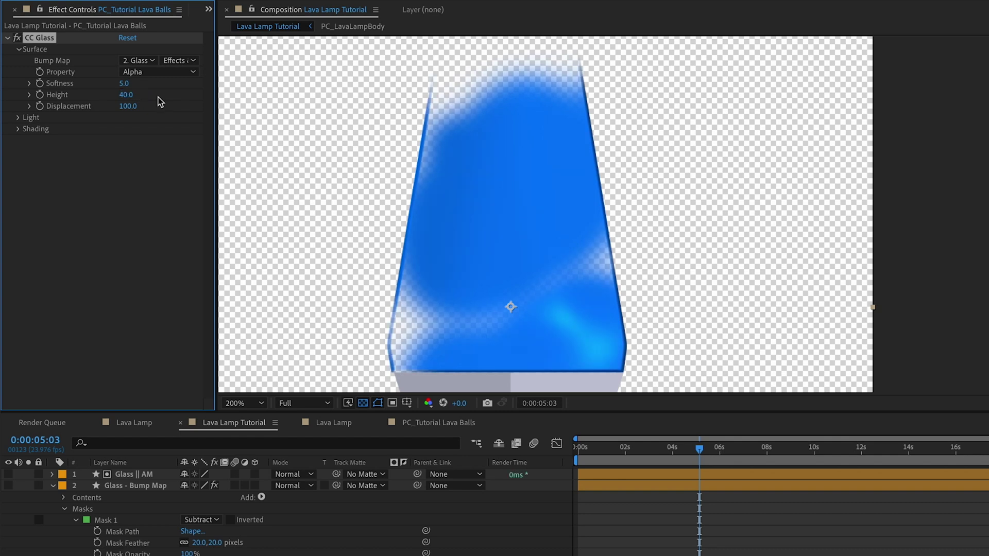
{"action": "left_click", "coordinate": [128, 106]}
{"action": "type", "text": "6"}
{"action": "key", "text": "Return"}
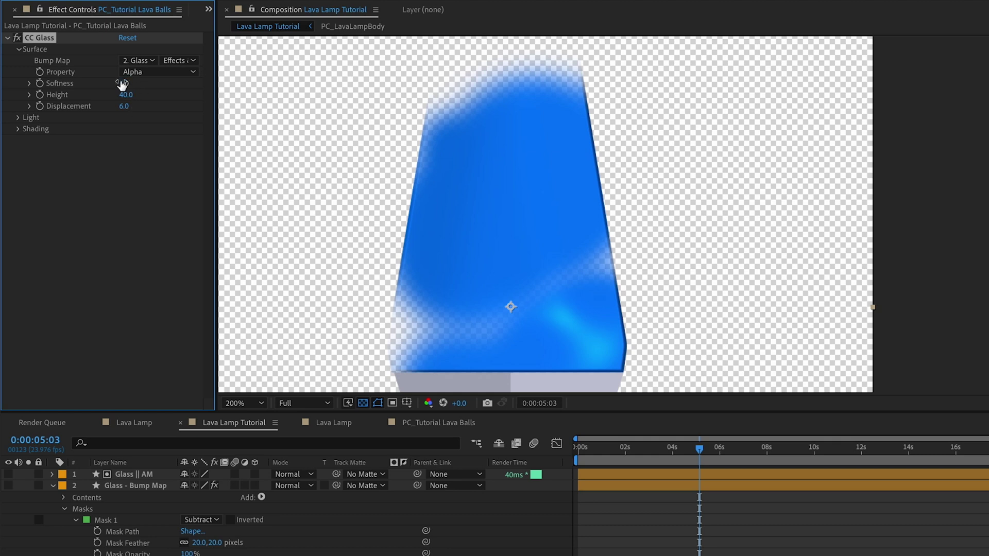
Try out higher Softness values for the CC Glass surface and set it to 75.
{"action": "left_click_drag", "start_coordinate": [124, 83], "coordinate": [237, 85]}
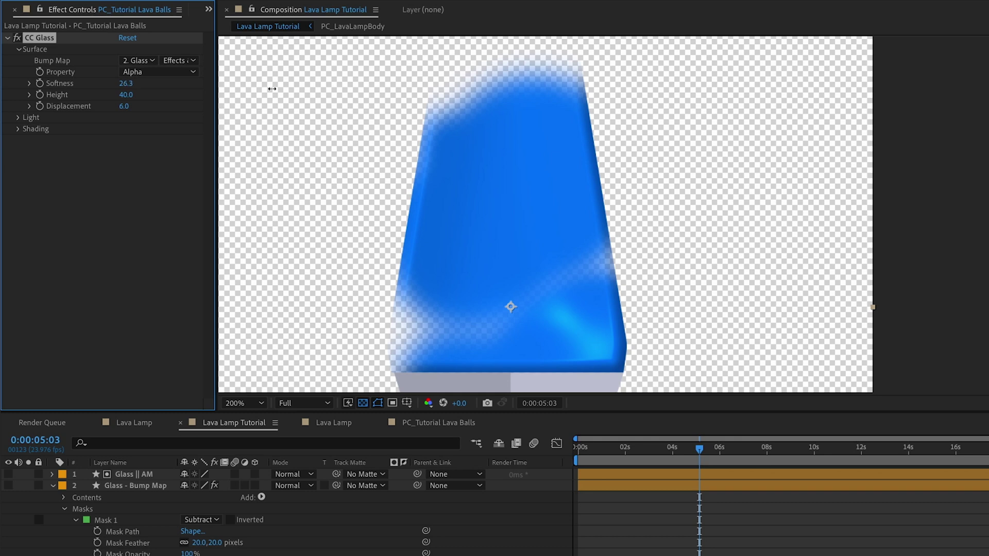
{"action": "left_click", "coordinate": [125, 84]}
{"action": "type", "text": "75"}
{"action": "key", "text": "Return"}
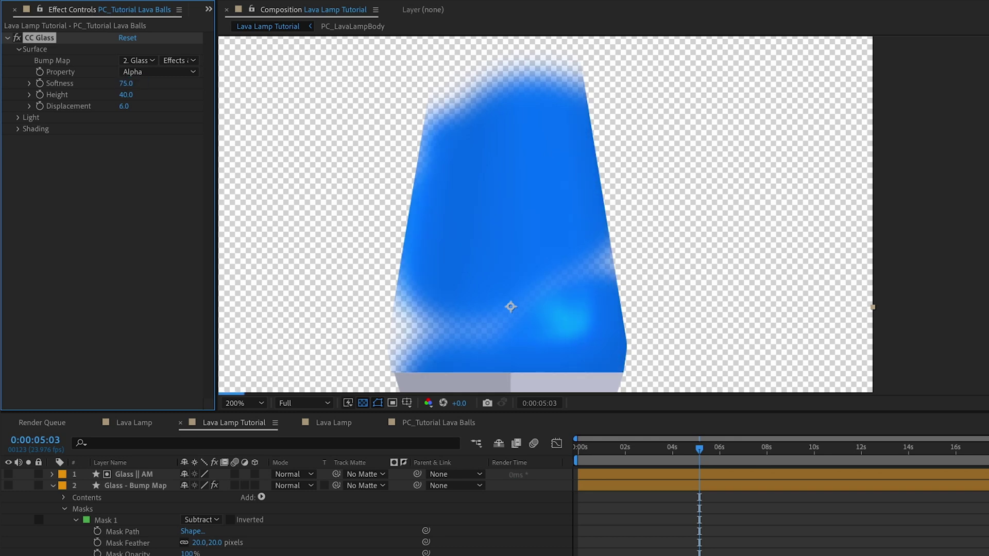
Turn CC Glass off and on to compare the lava with and without the surface distortion.
{"action": "left_click", "coordinate": [17, 38]}
{"action": "left_click", "coordinate": [17, 38]}
{"action": "left_click", "coordinate": [18, 38]}
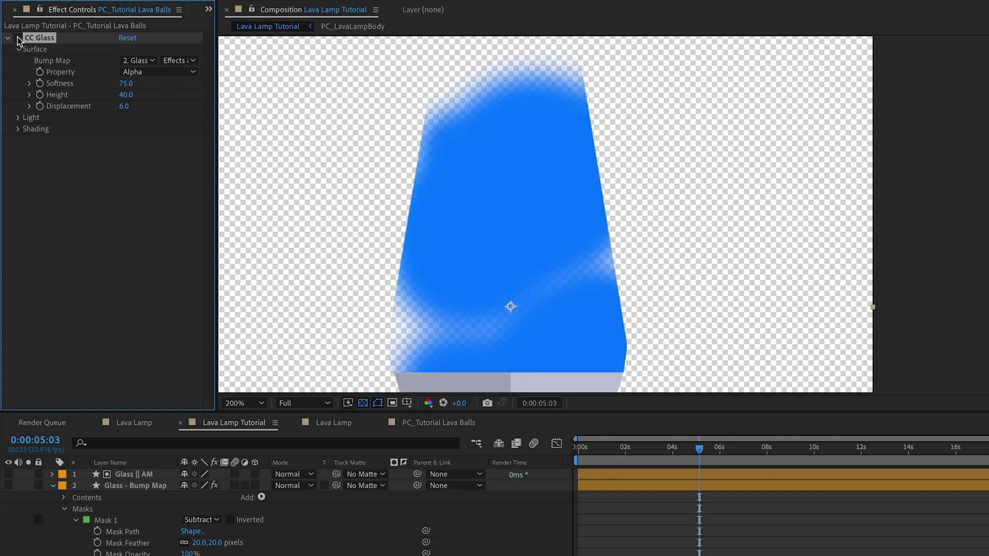
{"action": "left_click", "coordinate": [17, 38]}
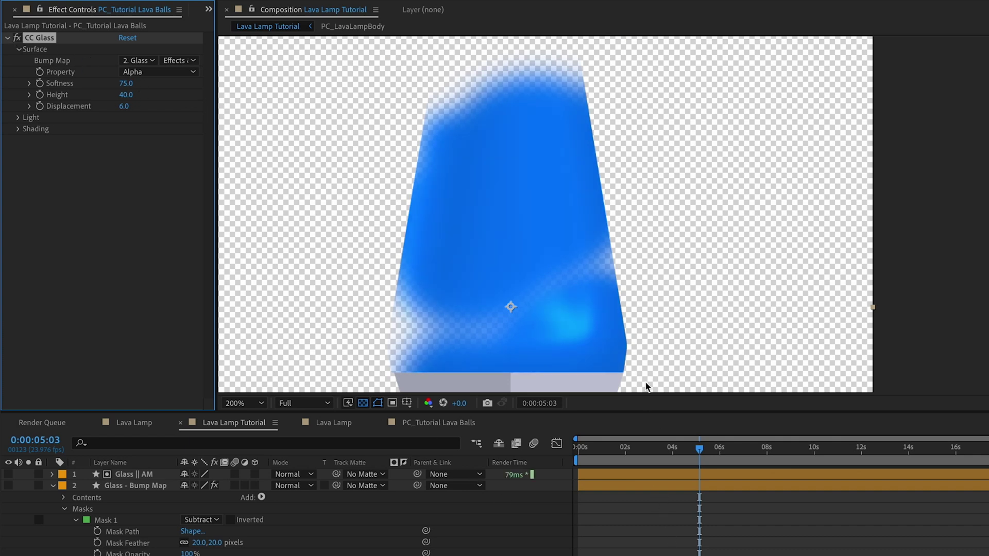
Adjust the CC Glass light to an intensity of 136, a height of 47 and a direction of -63°.
{"action": "left_click", "coordinate": [19, 118]}
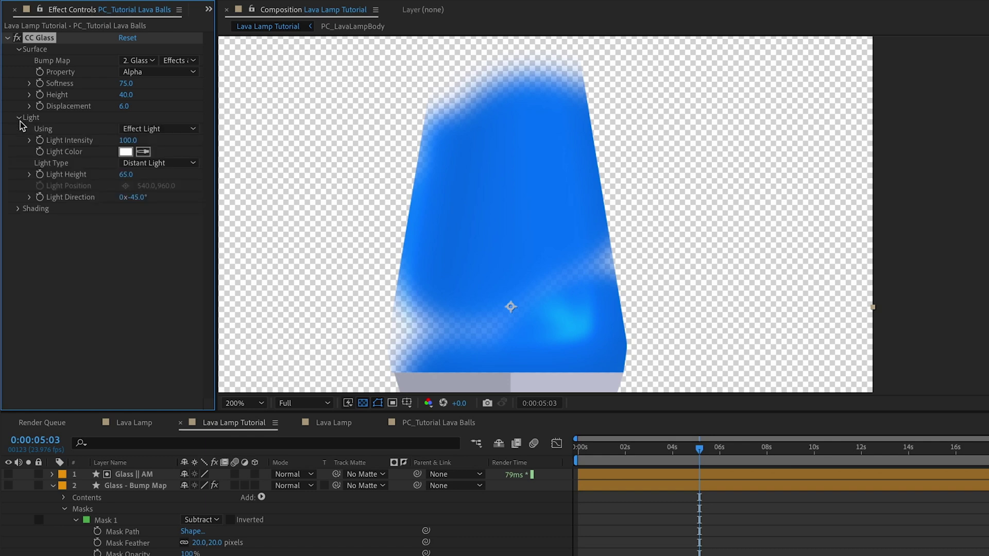
{"action": "left_click_drag", "start_coordinate": [127, 141], "coordinate": [150, 140]}
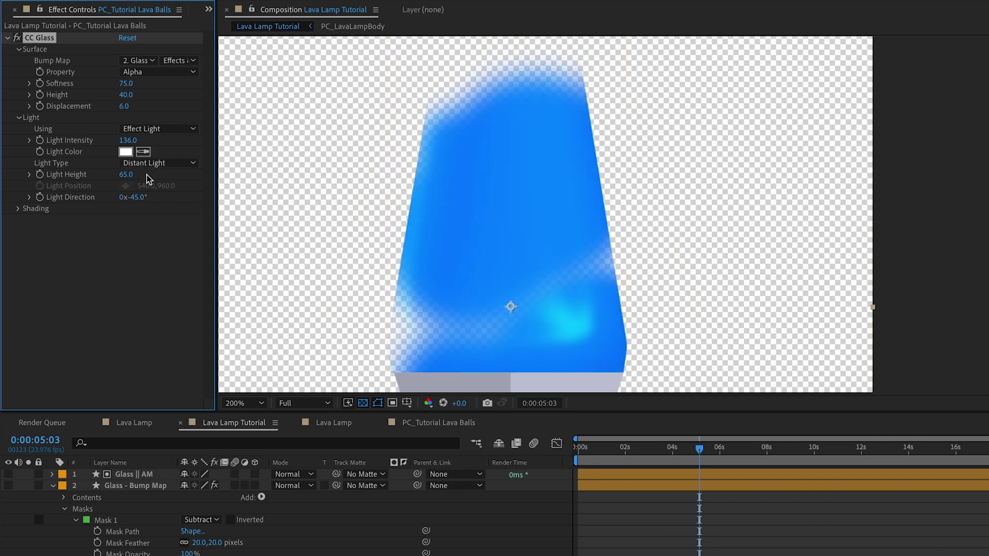
{"action": "left_click_drag", "start_coordinate": [126, 175], "coordinate": [132, 176]}
{"action": "left_click_drag", "start_coordinate": [174, 175], "coordinate": [126, 196]}
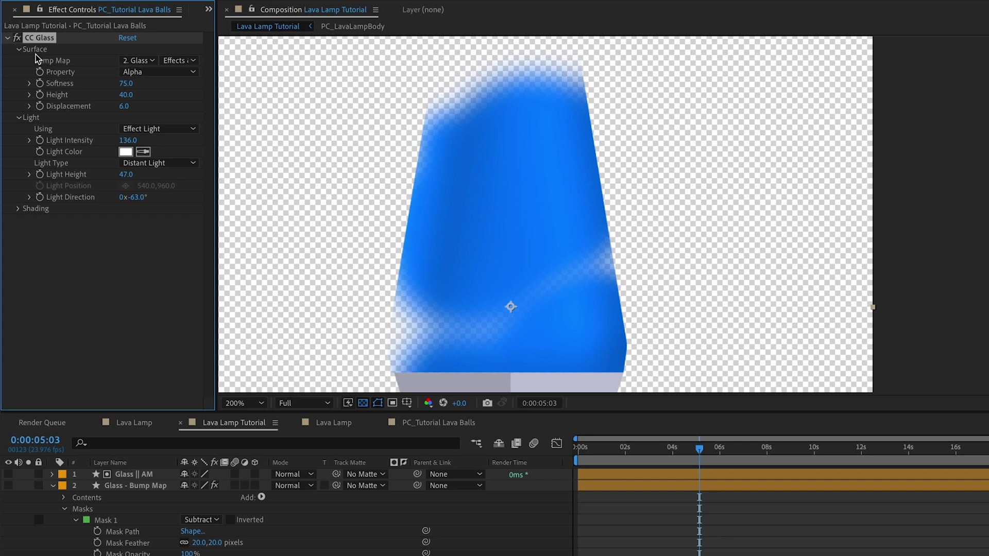
Toggle CC Glass off and on to compare the lava with and without the adjusted lighting.
{"action": "left_click", "coordinate": [17, 38]}
{"action": "left_click", "coordinate": [17, 37]}
{"action": "left_click", "coordinate": [17, 37]}
{"action": "left_click", "coordinate": [17, 38]}
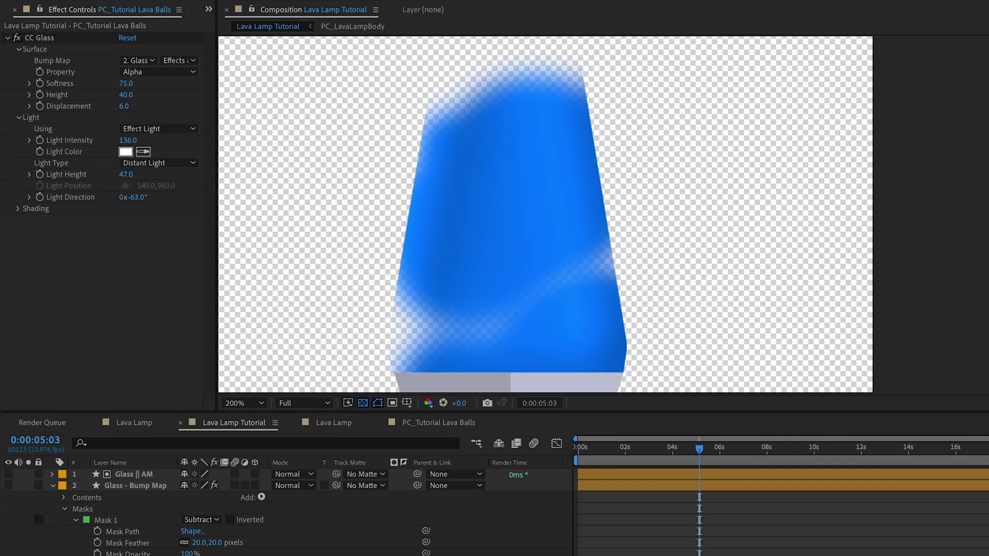
Create a black solid and send it behind all other layers as a background.
{"action": "key", "text": "ctrl+y"}
{"action": "key", "text": "Return"}
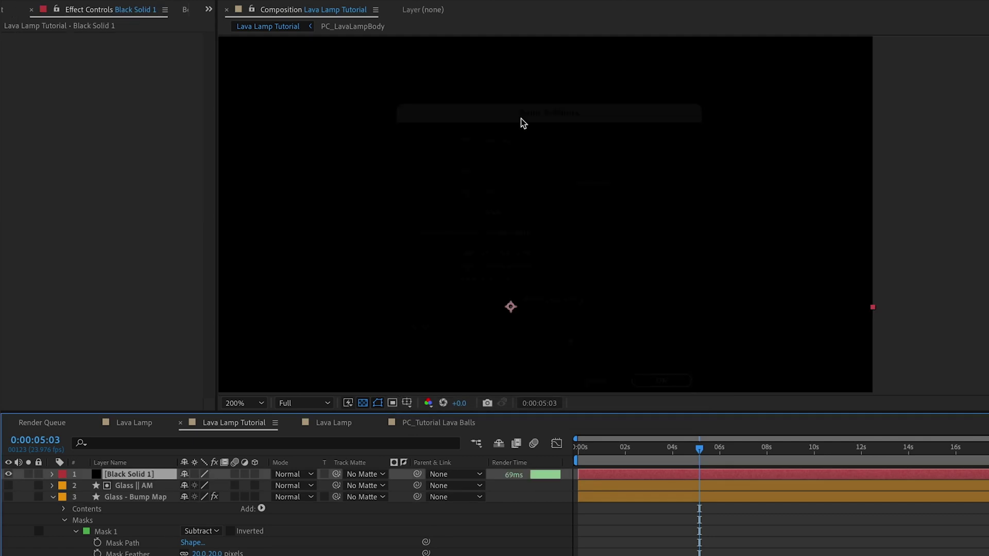
{"action": "key", "text": "ctrl+shift+bracketleft"}
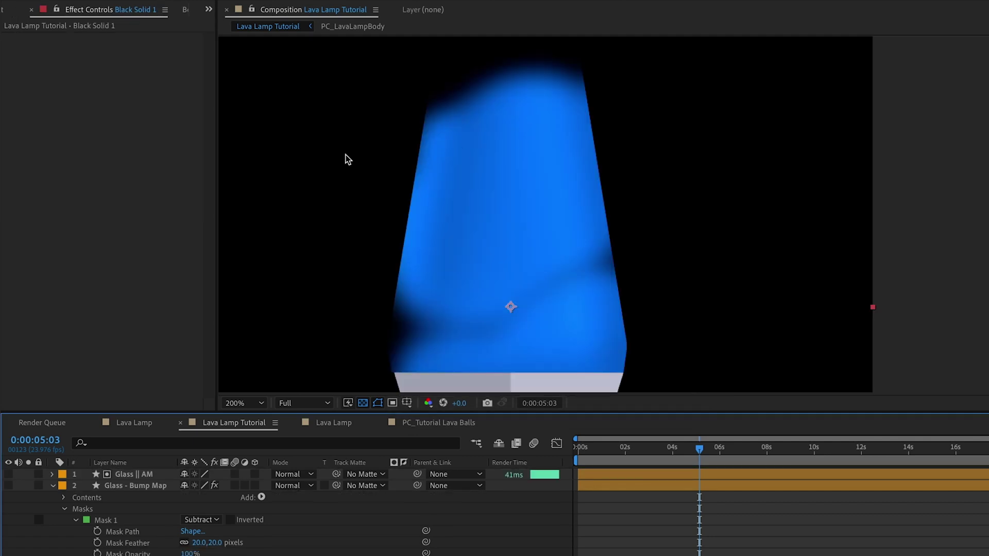
Select the PC_Tutorial Lava Balls layer and toggle CC Glass to compare its look against the black background.
{"action": "key", "text": "ctrl+Up"}
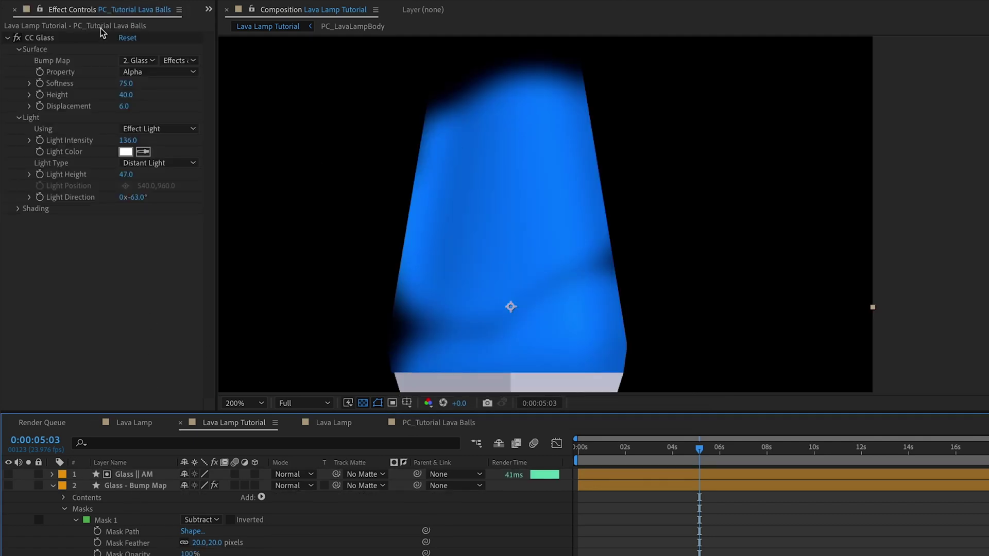
{"action": "left_click", "coordinate": [17, 38]}
{"action": "left_click", "coordinate": [17, 39]}
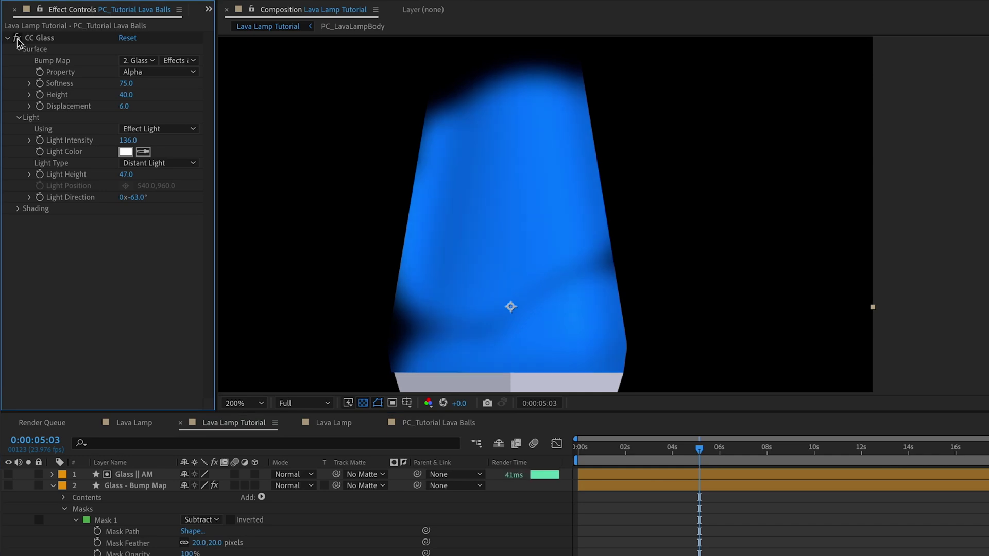
Compare the lava with and without CC Glass, leaving the effect switched off.
{"action": "left_click", "coordinate": [18, 38]}
{"action": "left_click", "coordinate": [18, 38]}
{"action": "left_click", "coordinate": [17, 38]}
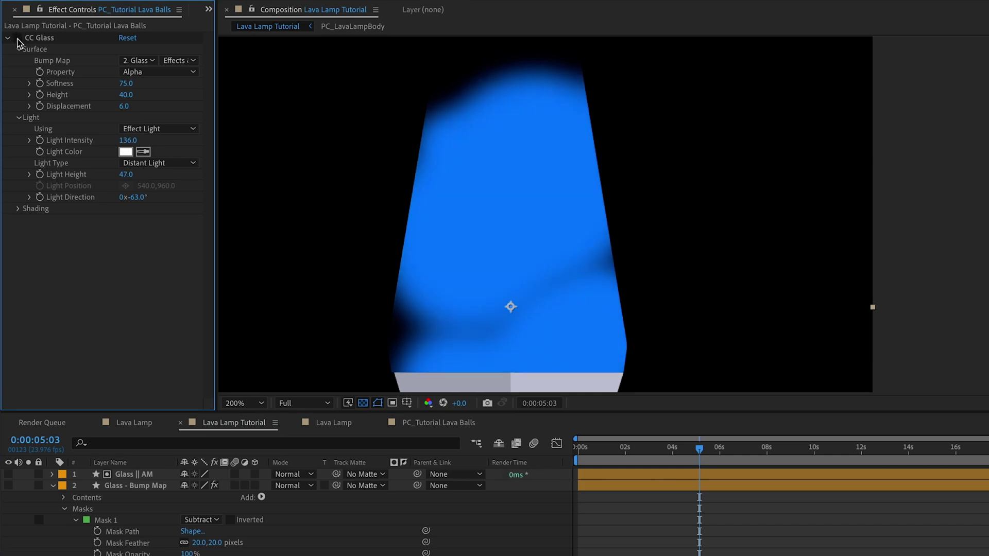
Duplicate the Glass - Bump Map layer, rename the copy Glass Shine and make it visible.
{"action": "left_click", "coordinate": [52, 485]}
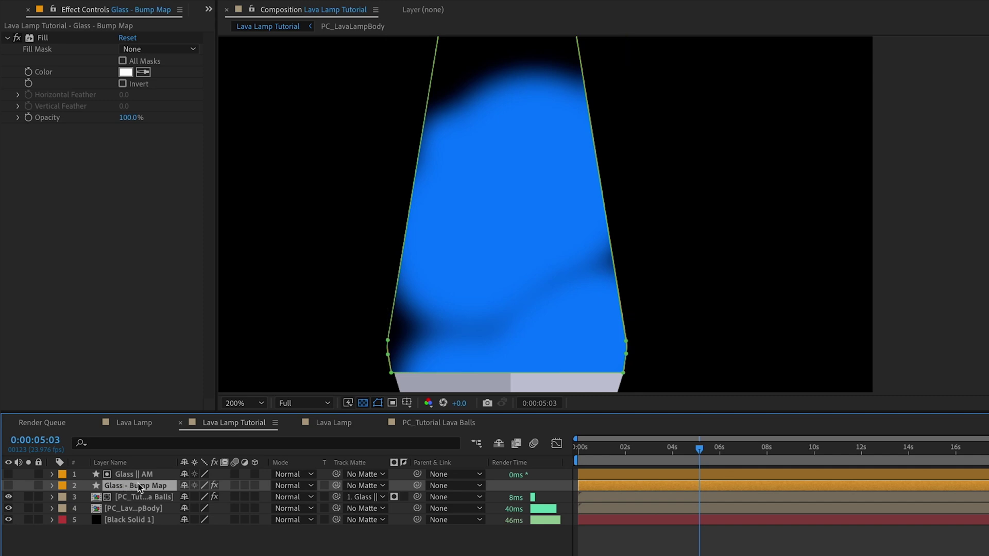
{"action": "key", "text": "ctrl+d"}
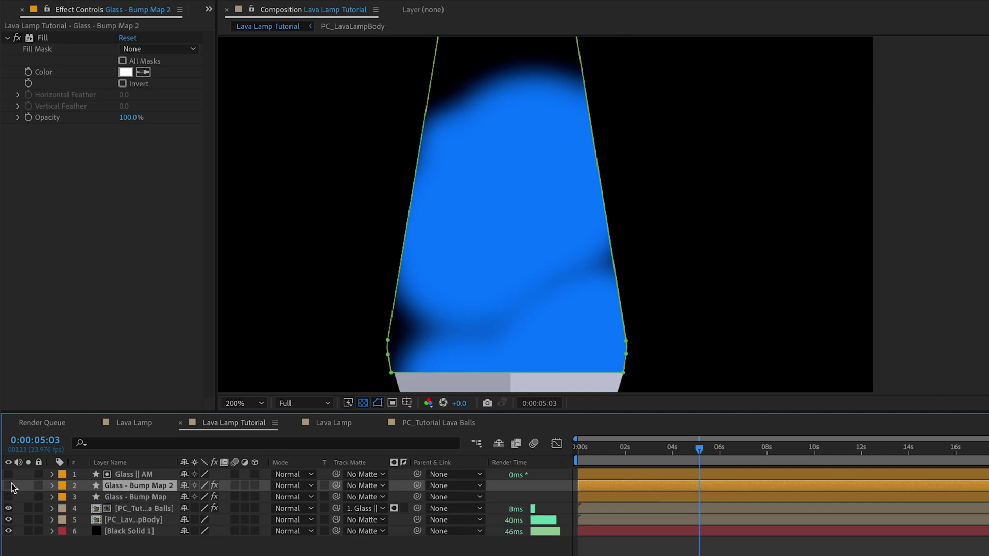
{"action": "key", "text": "Return"}
{"action": "type", "text": "Glass Shine"}
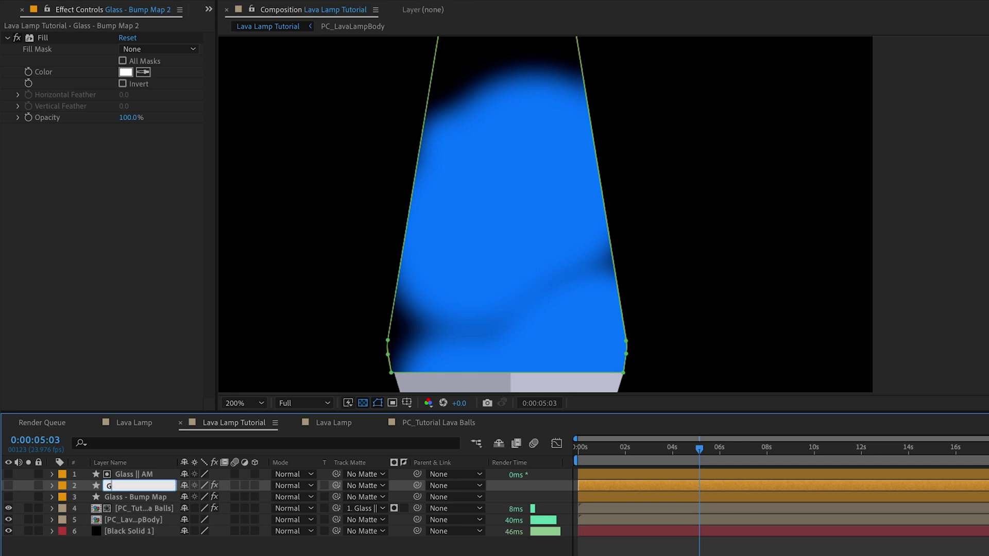
{"action": "key", "text": "Return"}
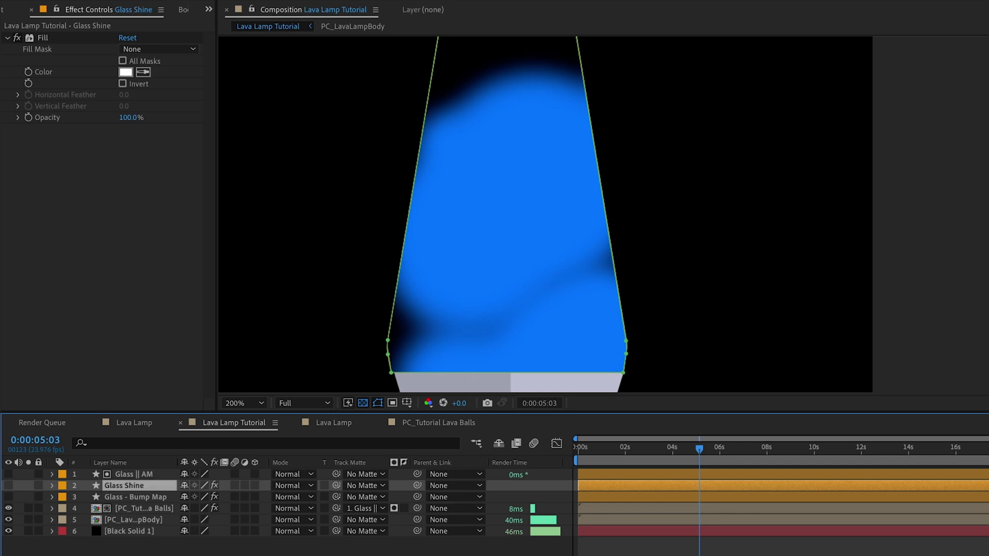
{"action": "left_click", "coordinate": [8, 486]}
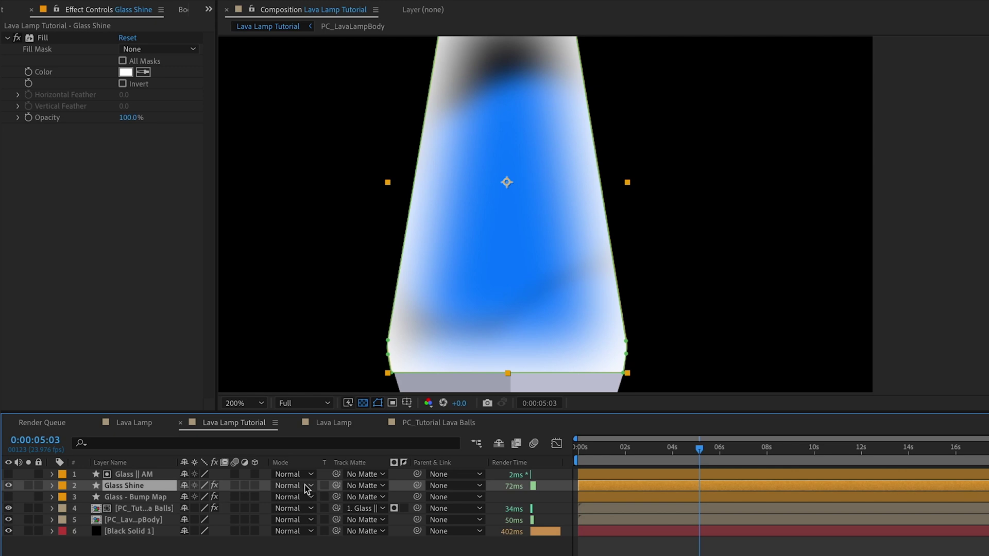
Set the opacity of the Glass Shine layer to 15%.
{"action": "key", "text": "t"}
{"action": "left_click", "coordinate": [189, 497]}
{"action": "type", "text": "15"}
{"action": "key", "text": "Return"}
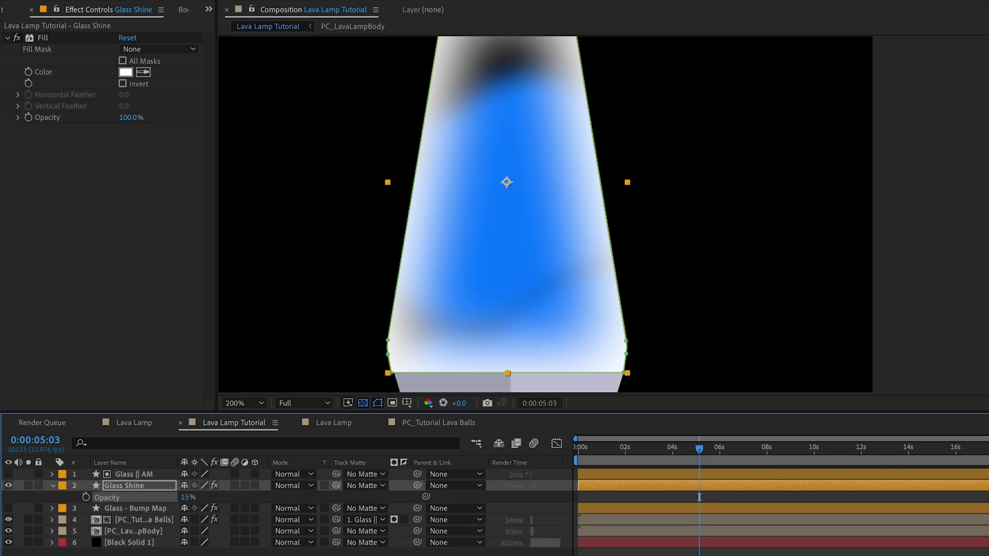
Toggle the Glass Shine layer's visibility to compare the glass with and without the shine along its whole height.
{"action": "left_click", "coordinate": [8, 486]}
{"action": "left_click", "coordinate": [8, 486]}
{"action": "left_click", "coordinate": [8, 486]}
{"action": "left_click", "coordinate": [9, 486]}
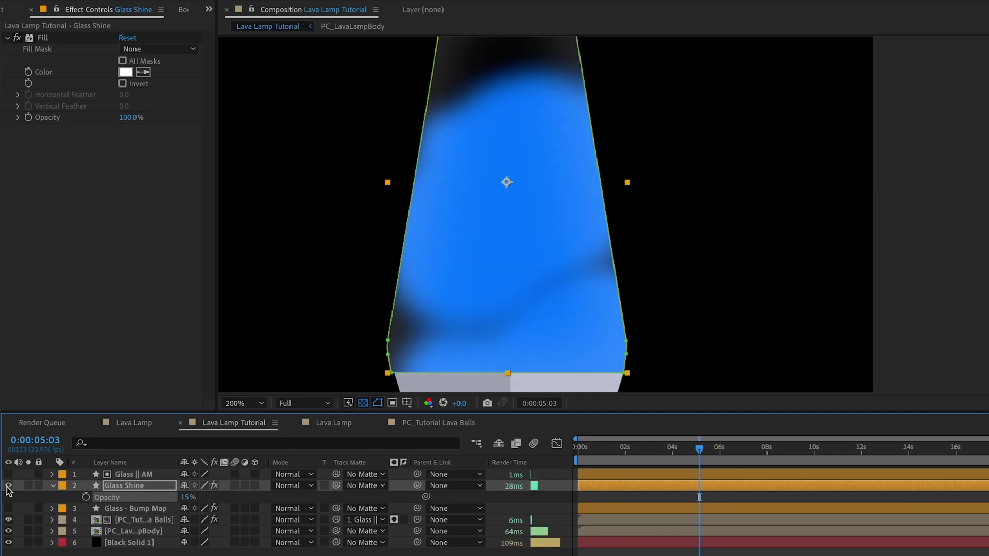
{"action": "left_click_drag", "start_coordinate": [471, 117], "coordinate": [435, 198]}
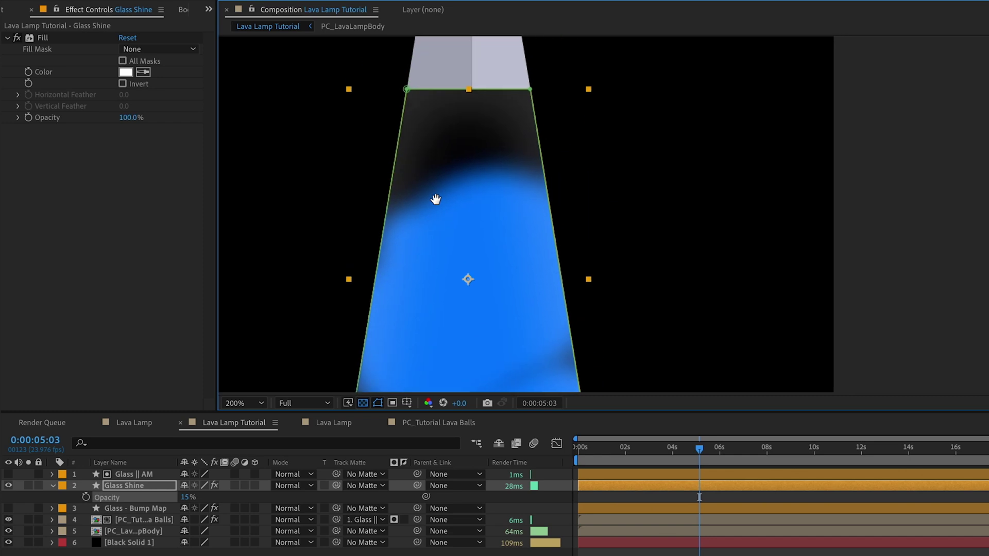
{"action": "left_click", "coordinate": [8, 486]}
{"action": "left_click", "coordinate": [8, 485]}
{"action": "key", "text": "shift+/"}
{"action": "left_click", "coordinate": [663, 379]}
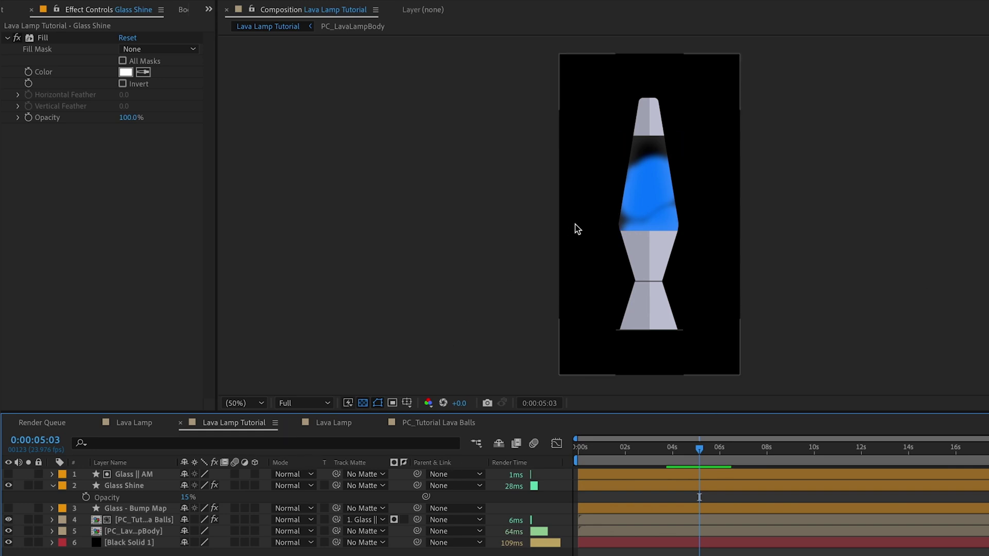
Duplicate the PC_Tutorial Lava Balls layer and apply Lumetri Color to the lower copy.
{"action": "left_click", "coordinate": [139, 521]}
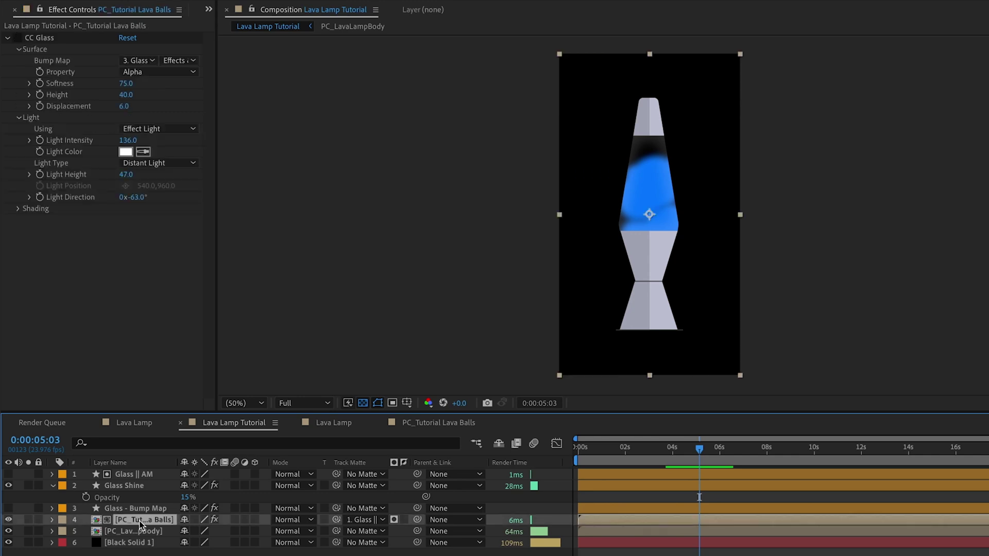
{"action": "key", "text": "ctrl+d"}
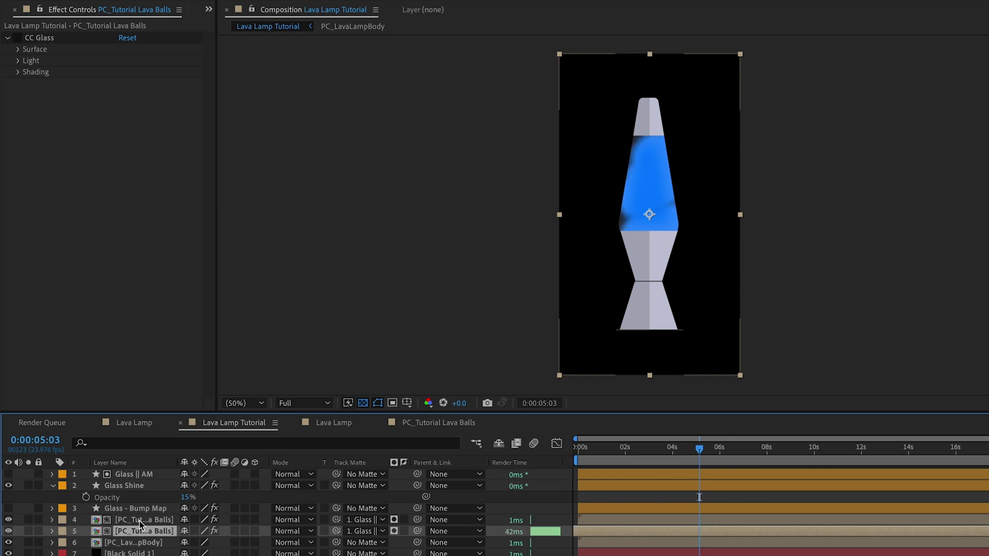
{"action": "key", "text": "ctrl+space"}
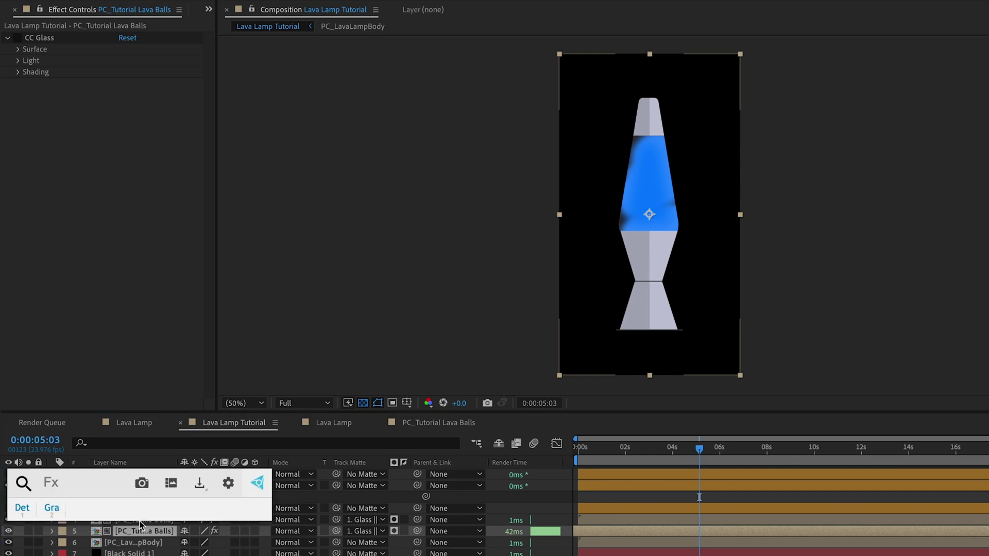
{"action": "type", "text": "lumetr"}
{"action": "left_click", "coordinate": [140, 520]}
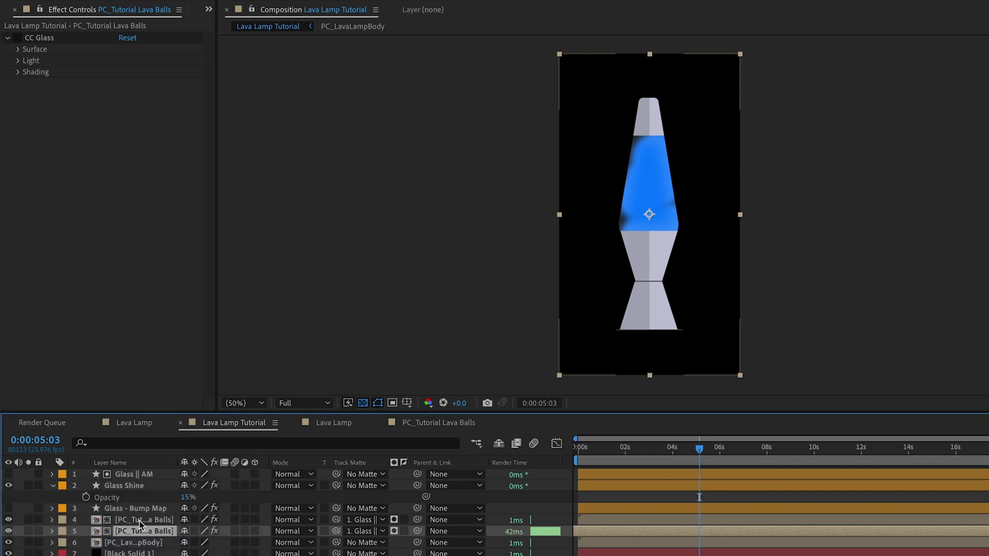
Set the lower lava layer's Lumetri saturation to 51 and exposure to -1.7, and check the tint at different times.
{"action": "left_click_drag", "start_coordinate": [137, 177], "coordinate": [100, 179]}
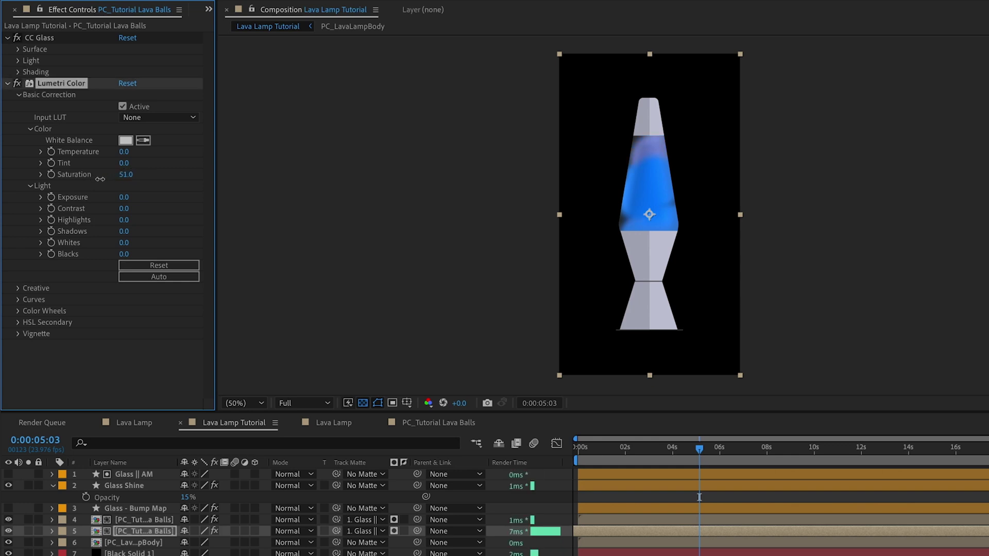
{"action": "left_click_drag", "start_coordinate": [123, 200], "coordinate": [110, 197]}
{"action": "left_click_drag", "start_coordinate": [696, 443], "coordinate": [632, 460]}
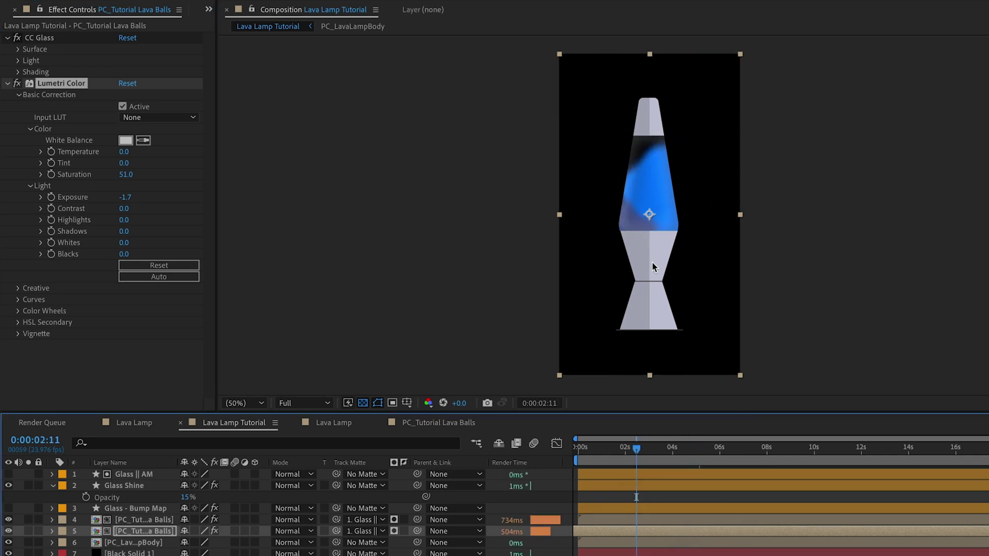
{"action": "scroll", "coordinate": [588, 323], "scroll_direction": "up", "scroll_amount": 2}
{"action": "left_click_drag", "start_coordinate": [636, 447], "coordinate": [698, 448]}
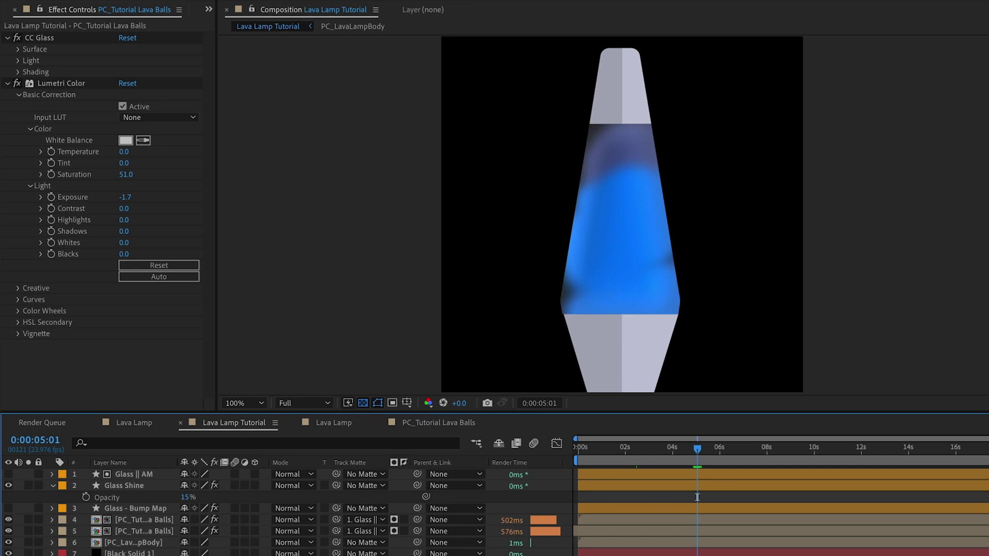
Apply the Simple Choker effect to the upper PC_Tutorial Lava Balls layer.
{"action": "left_click", "coordinate": [135, 523]}
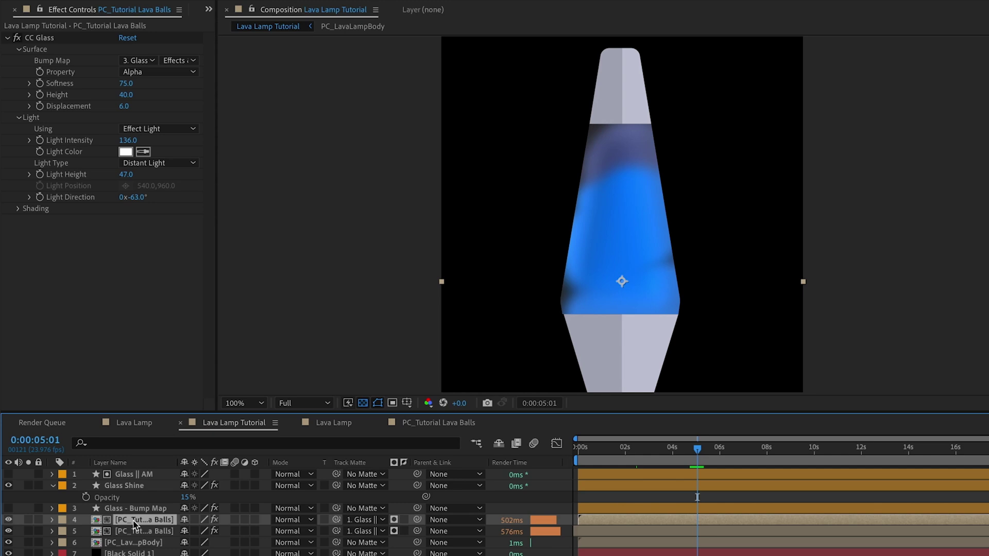
{"action": "key", "text": "ctrl+space"}
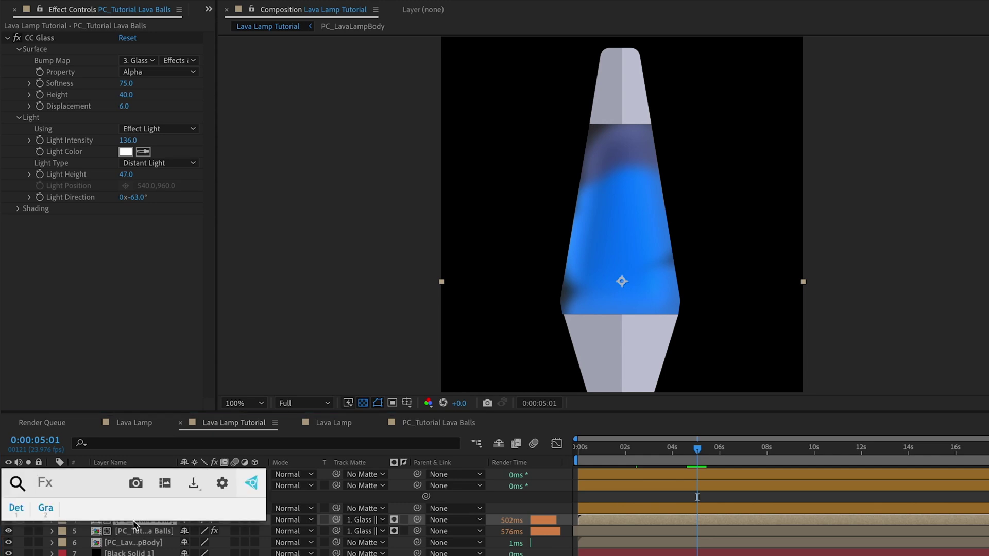
{"action": "type", "text": "siml"}
{"action": "key", "text": "BackSpace"}
{"action": "type", "text": "ple"}
{"action": "key", "text": "Return"}
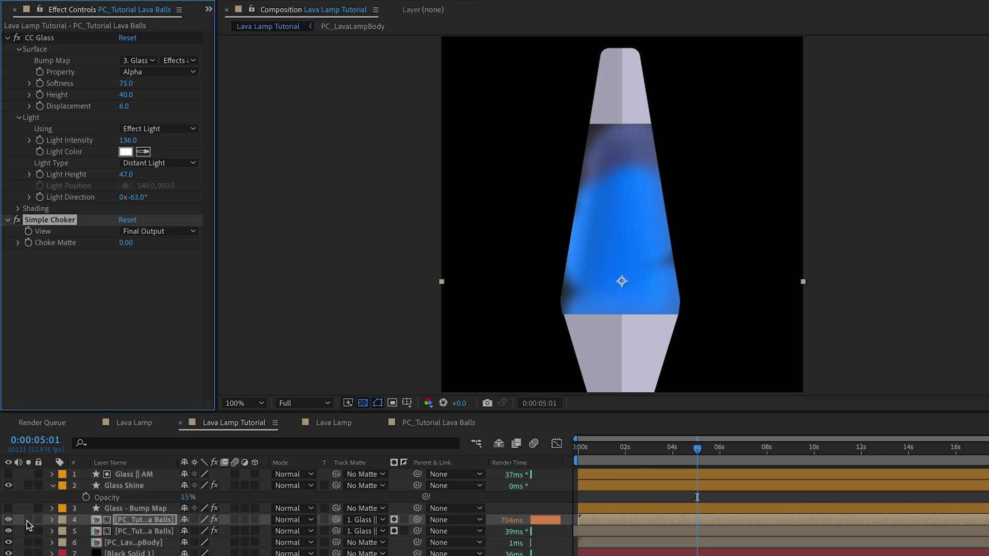
Solo the upper lava balls layer and set its Simple Choker Choke Matte to 25.
{"action": "left_click", "coordinate": [29, 520]}
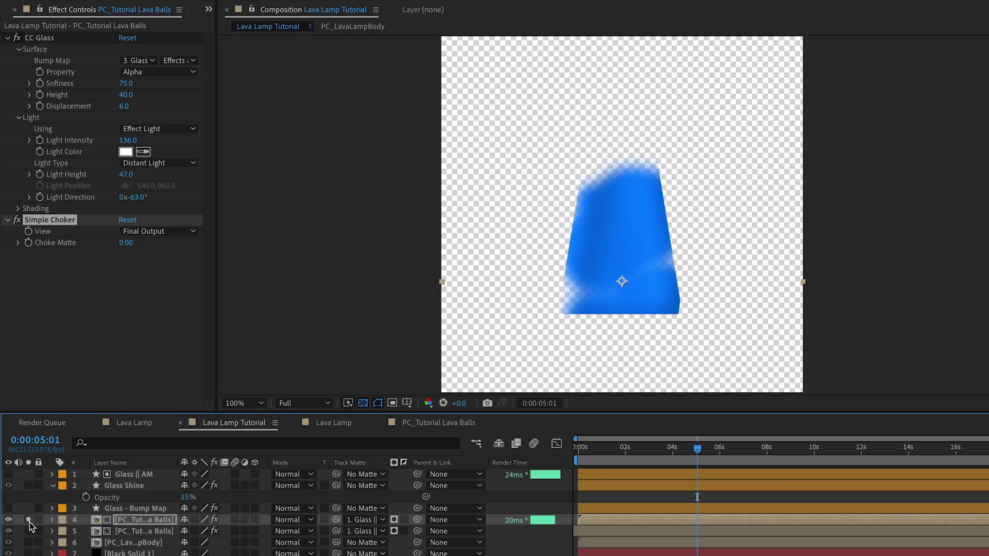
{"action": "scroll", "coordinate": [646, 248], "scroll_direction": "up", "scroll_amount": 2}
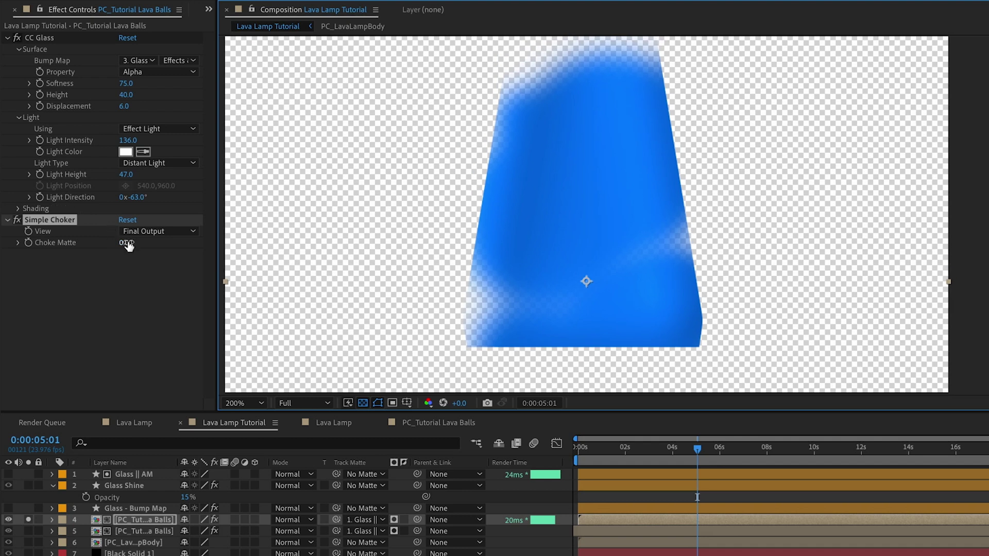
{"action": "left_click_drag", "start_coordinate": [126, 249], "coordinate": [270, 237]}
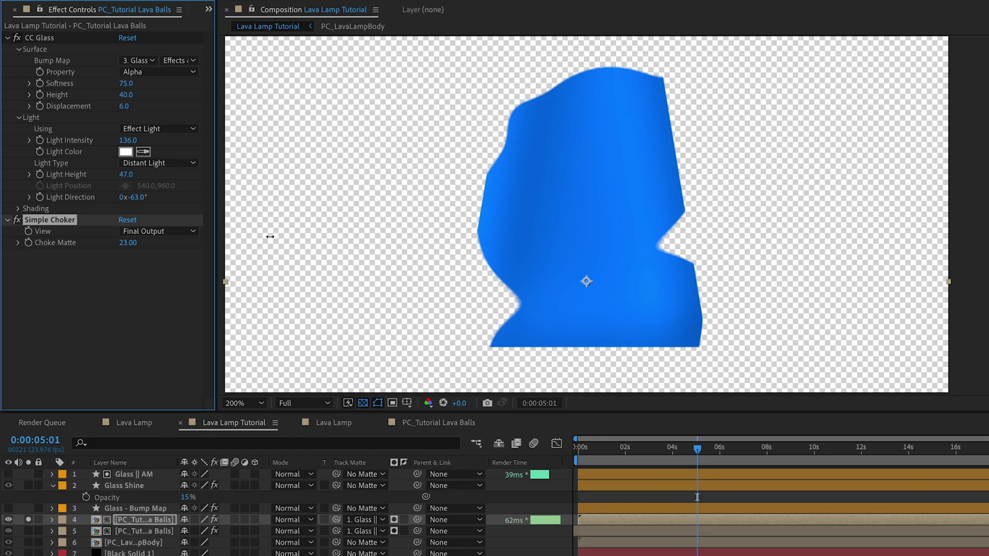
{"action": "left_click", "coordinate": [129, 243]}
{"action": "type", "text": "25"}
{"action": "key", "text": "Return"}
Preview the choked lava around two seconds, then unsolo the layer to check it inside the full lamp.
{"action": "left_click_drag", "start_coordinate": [695, 453], "coordinate": [627, 448]}
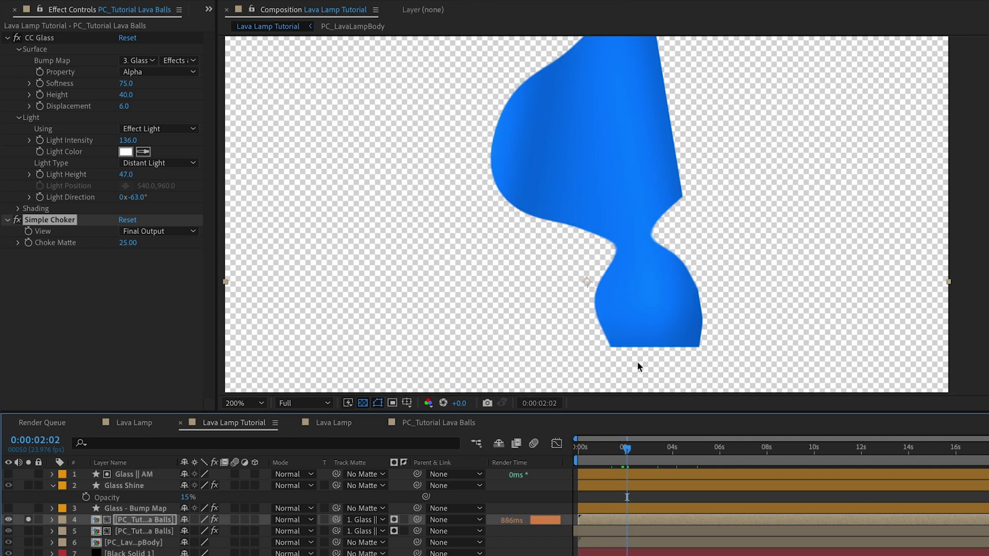
{"action": "key", "text": "Page_Down"}
{"action": "key", "text": "Page_Down"}
{"action": "key", "text": "Page_Down"}
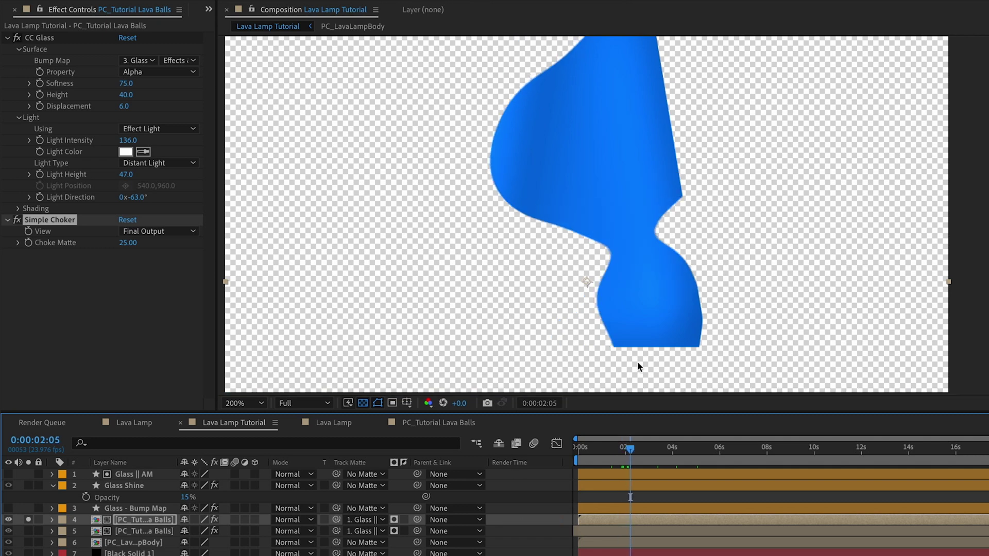
{"action": "left_click", "coordinate": [28, 520]}
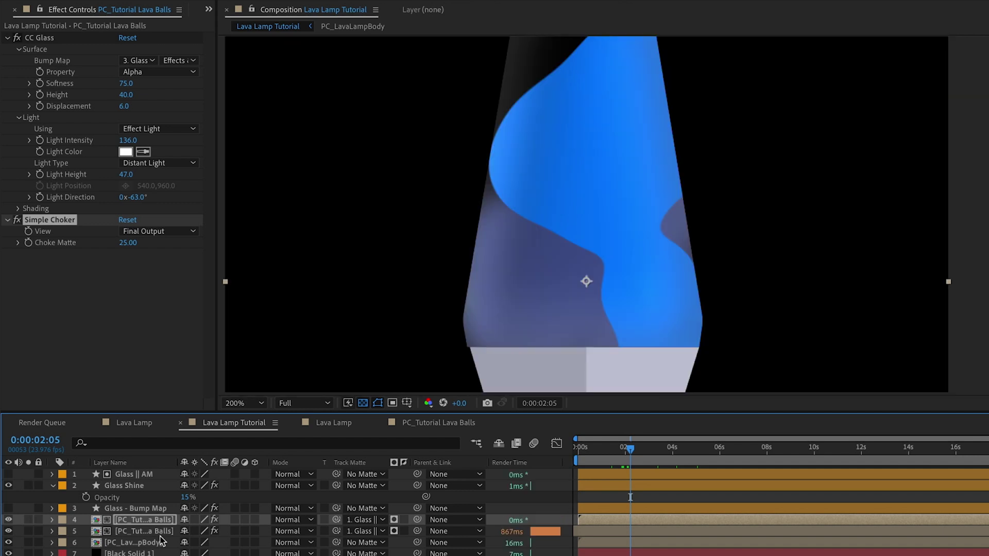
{"action": "key", "text": "shift+slash"}
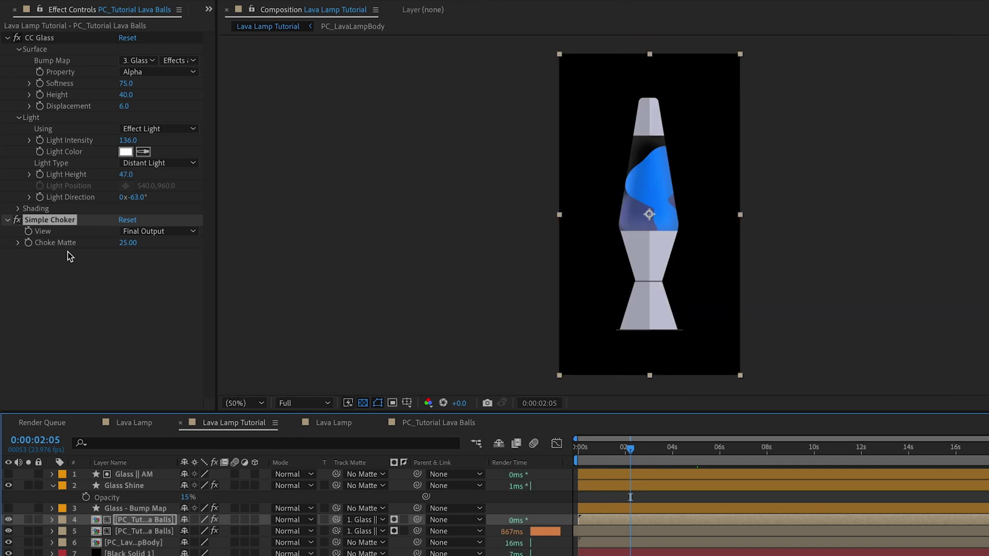
Apply Simple Choker to the lower PC_Tutorial Lava Balls layer with a Choke Matte of 25.
{"action": "left_click", "coordinate": [46, 221]}
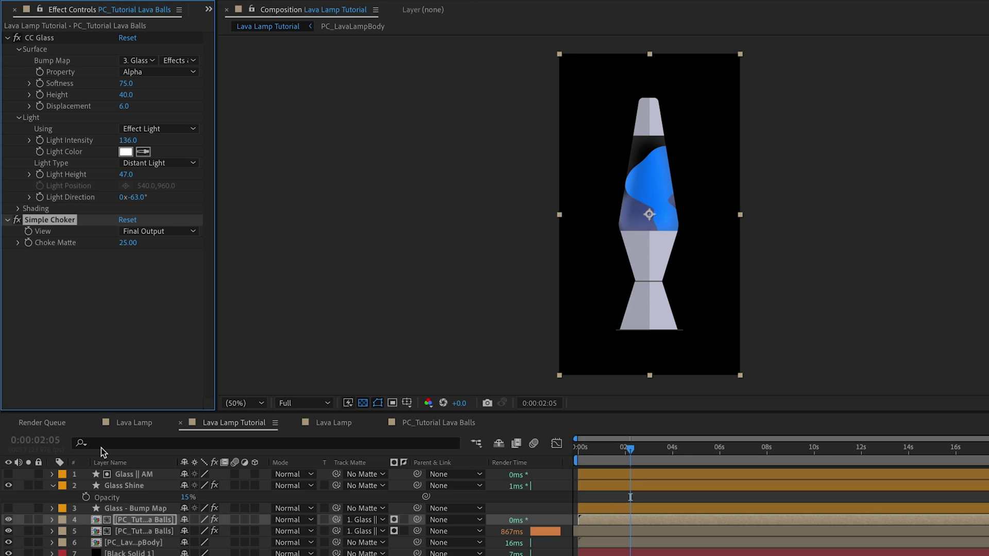
{"action": "left_click", "coordinate": [147, 533]}
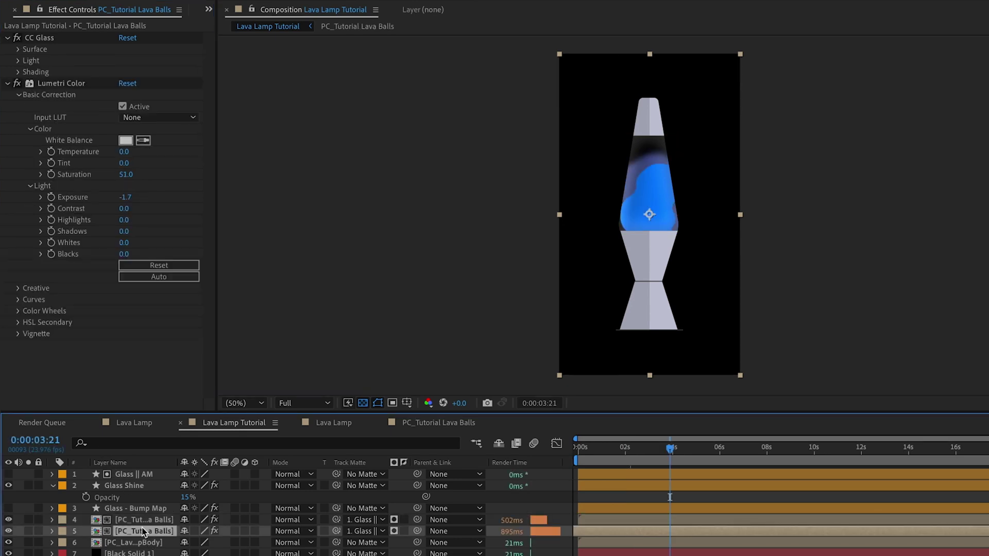
{"action": "key", "text": "ctrl+alt+shift+e"}
{"action": "left_click", "coordinate": [125, 369]}
{"action": "type", "text": "25"}
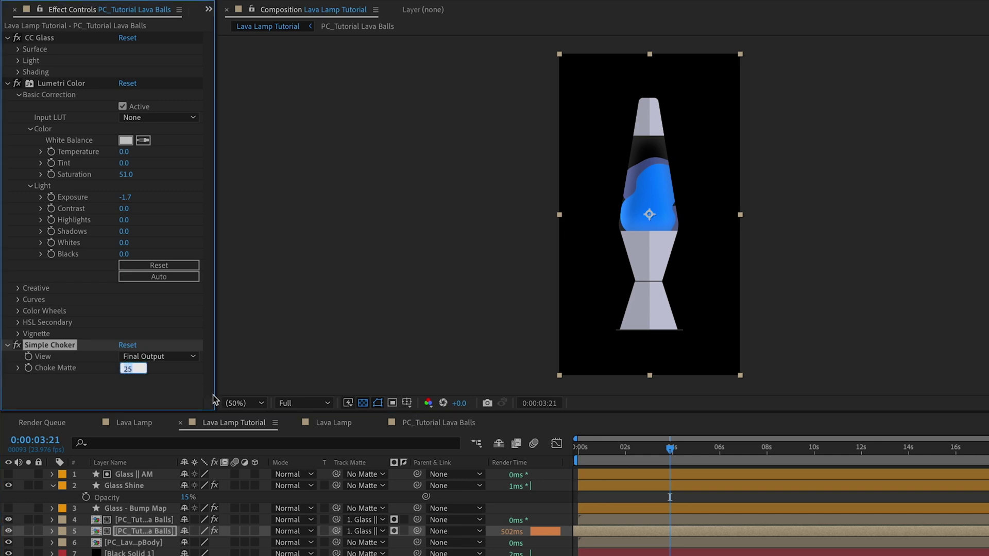
{"action": "key", "text": "Return"}
Set the lower lava layer's Choke Matte to 12 and review the whole lamp.
{"action": "scroll", "coordinate": [652, 162], "scroll_direction": "up", "scroll_amount": 4}
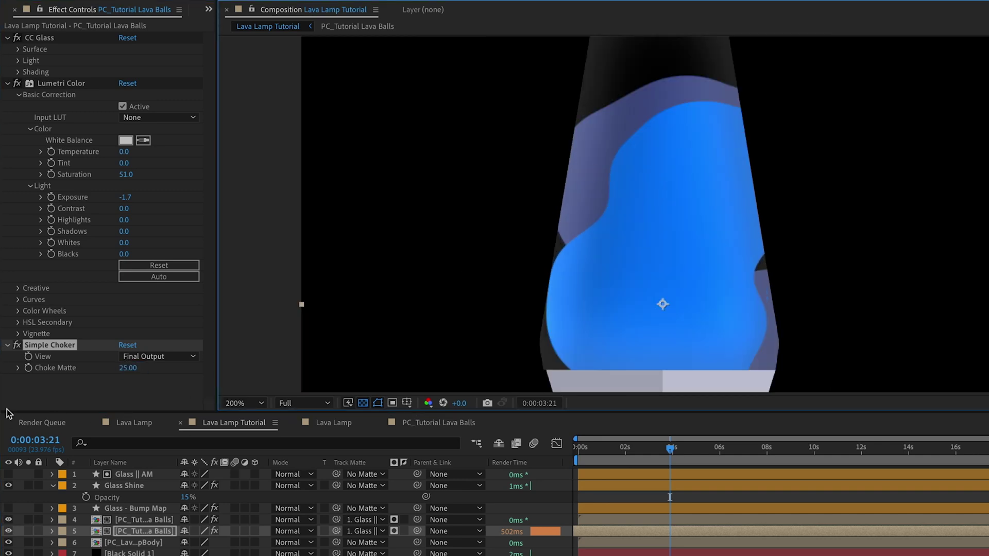
{"action": "left_click", "coordinate": [132, 367]}
{"action": "type", "text": "12"}
{"action": "key", "text": "Return"}
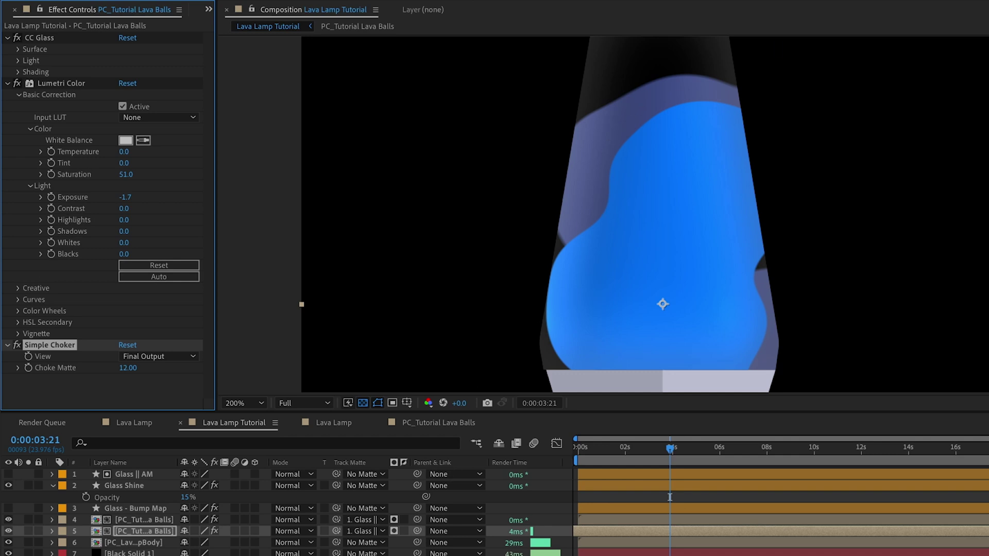
{"action": "key", "text": "shift+slash"}
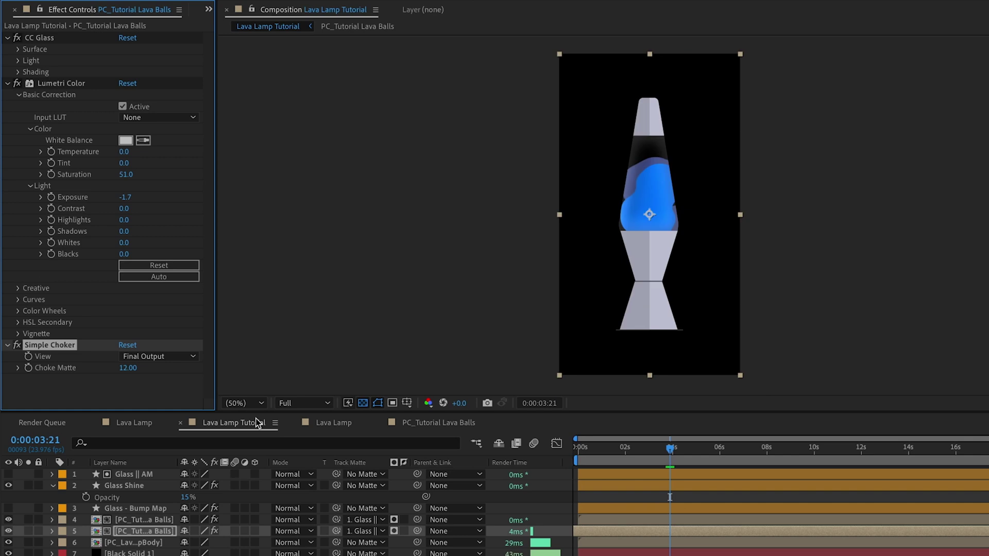
Pre-compose both lava balls layers with Glass - Bump Map and Glass || AM as PC_Lava, and place it directly below Glass Shine.
{"action": "left_click", "coordinate": [317, 436]}
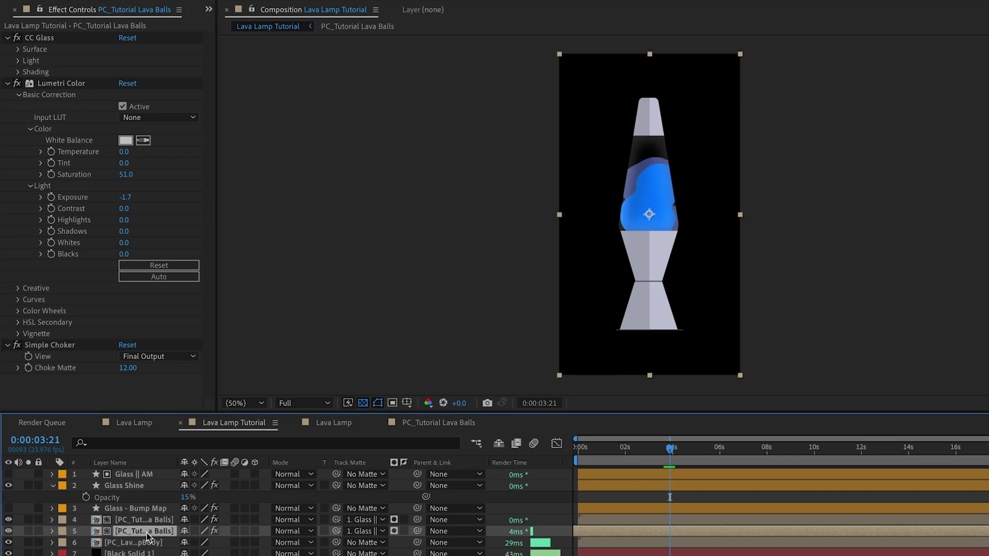
{"action": "left_click", "coordinate": [144, 521], "text": "ctrl"}
{"action": "left_click", "coordinate": [134, 509], "text": "ctrl"}
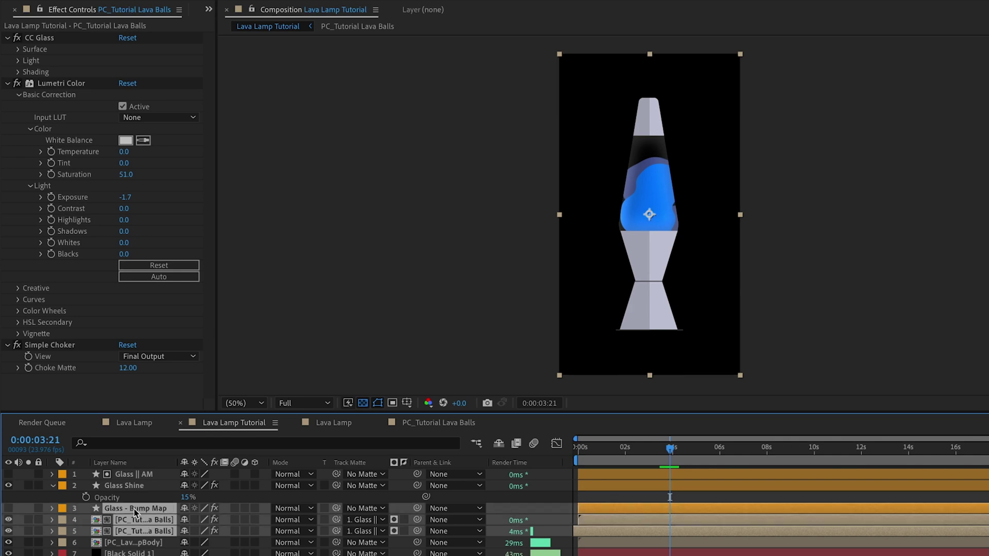
{"action": "left_click", "coordinate": [132, 472], "text": "ctrl"}
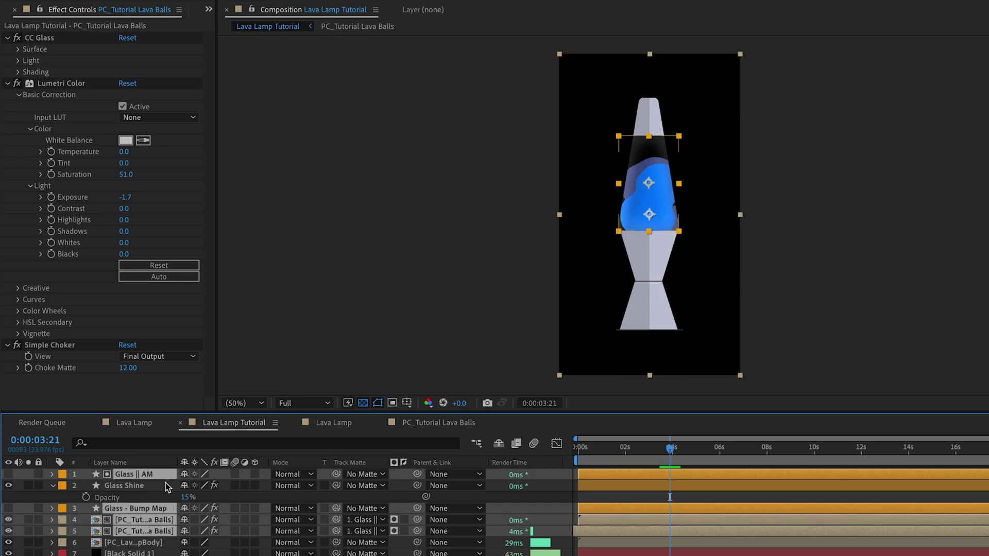
{"action": "type", "text": "_Lava"}
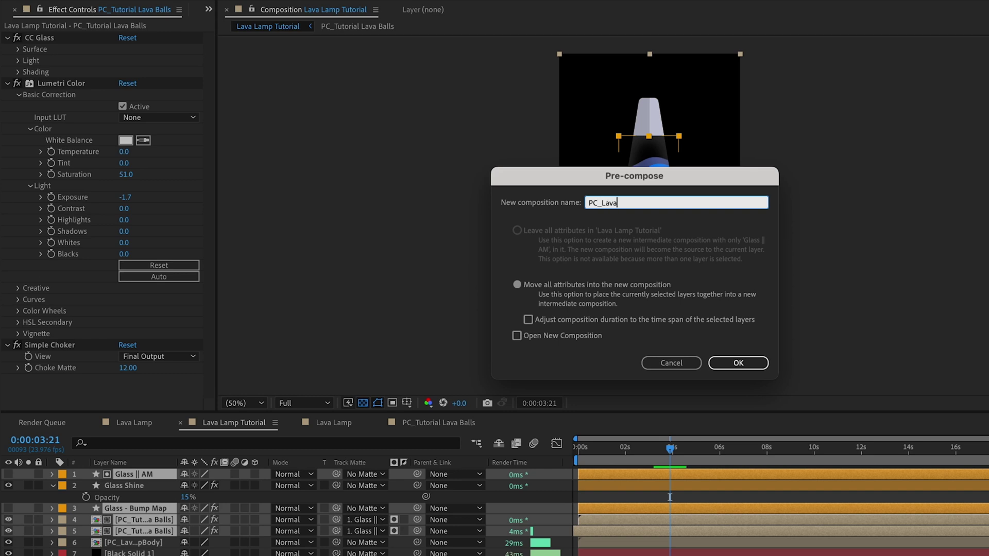
{"action": "key", "text": "Return"}
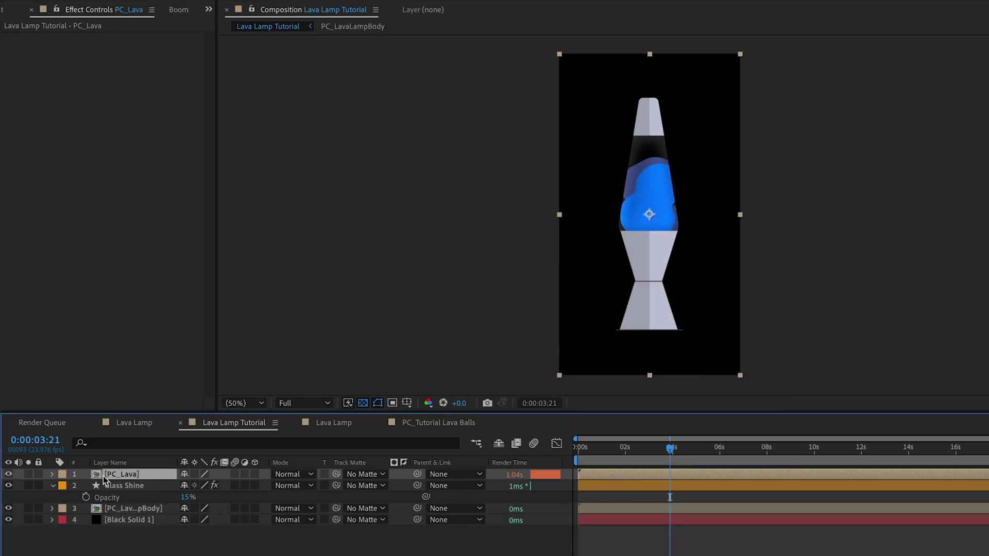
{"action": "key", "text": "ctrl+bracketleft"}
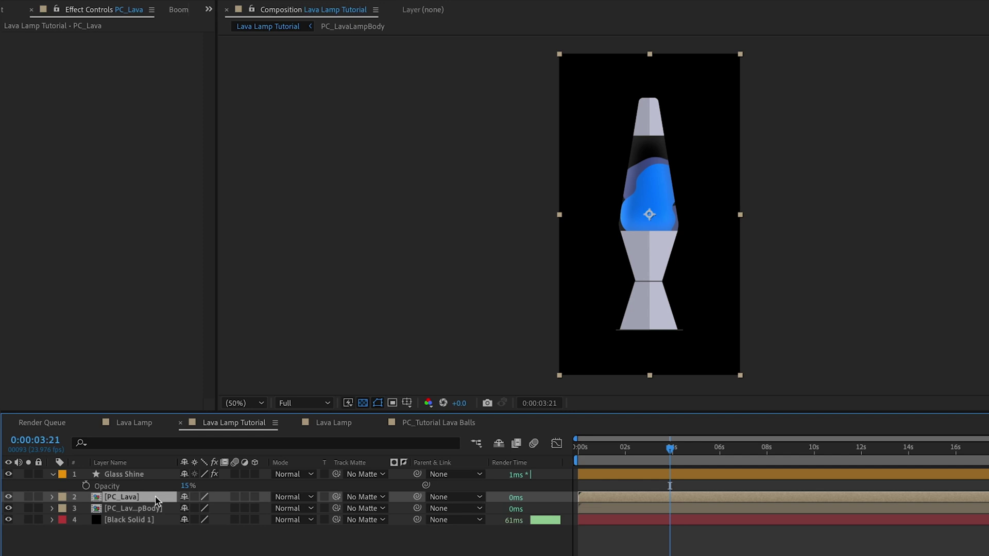
Duplicate the PC_Lava layer and set the upper copy's blending mode to Add.
{"action": "key", "text": "ctrl+d"}
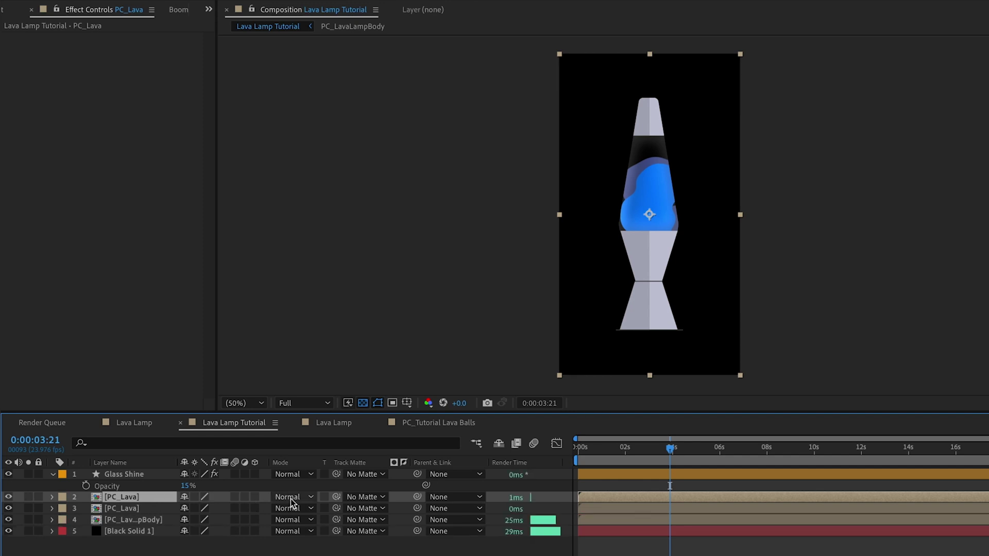
{"action": "left_click", "coordinate": [287, 500]}
{"action": "left_click", "coordinate": [303, 220]}
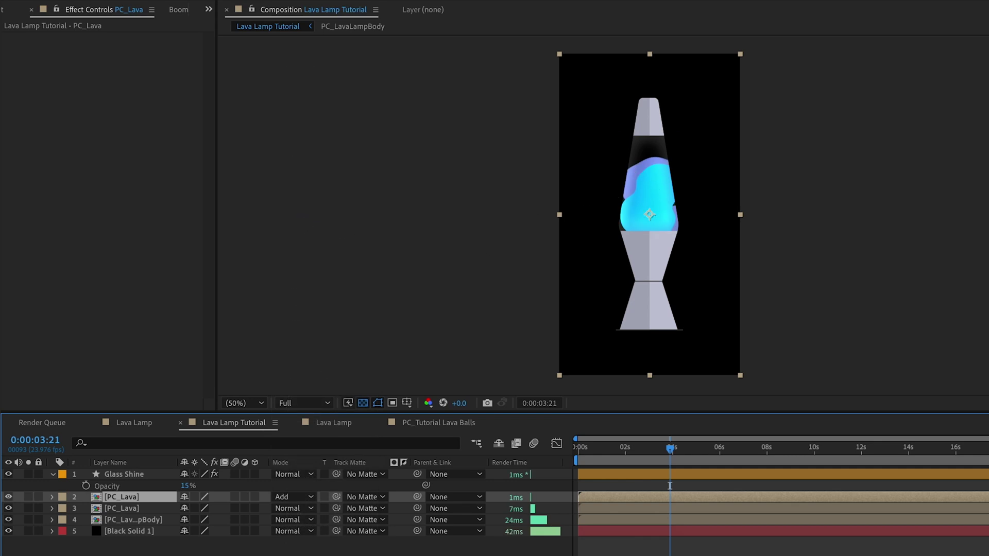
Matte the upper PC_Lava with the lower PC_Lava as an inverted track matte, keeping the lower layer visible.
{"action": "left_click_drag", "start_coordinate": [336, 497], "coordinate": [152, 511]}
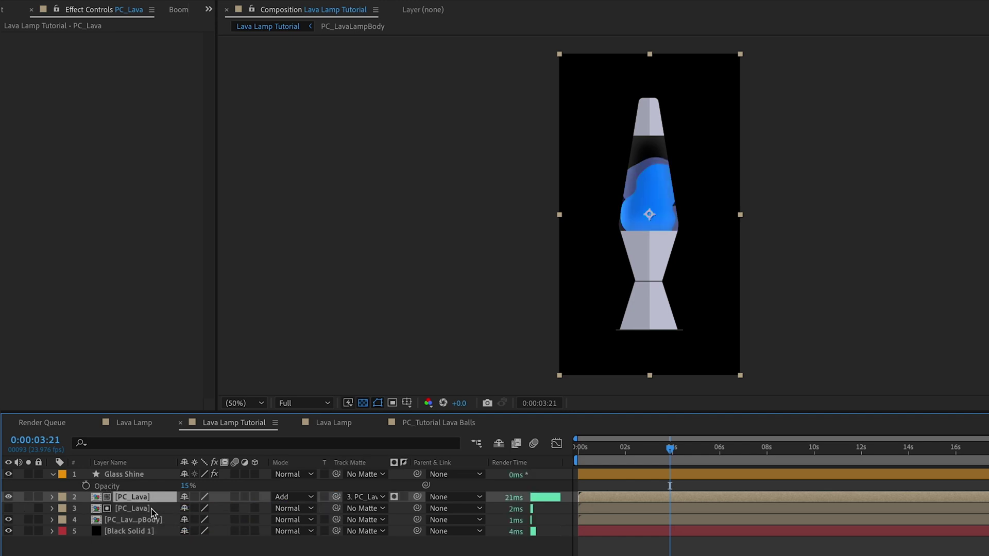
{"action": "left_click", "coordinate": [403, 497]}
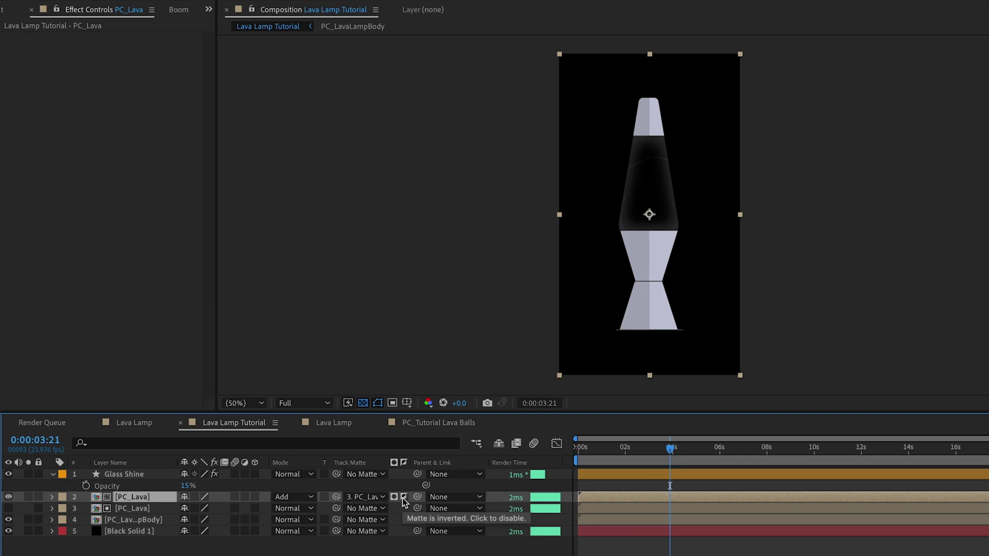
{"action": "left_click", "coordinate": [8, 508]}
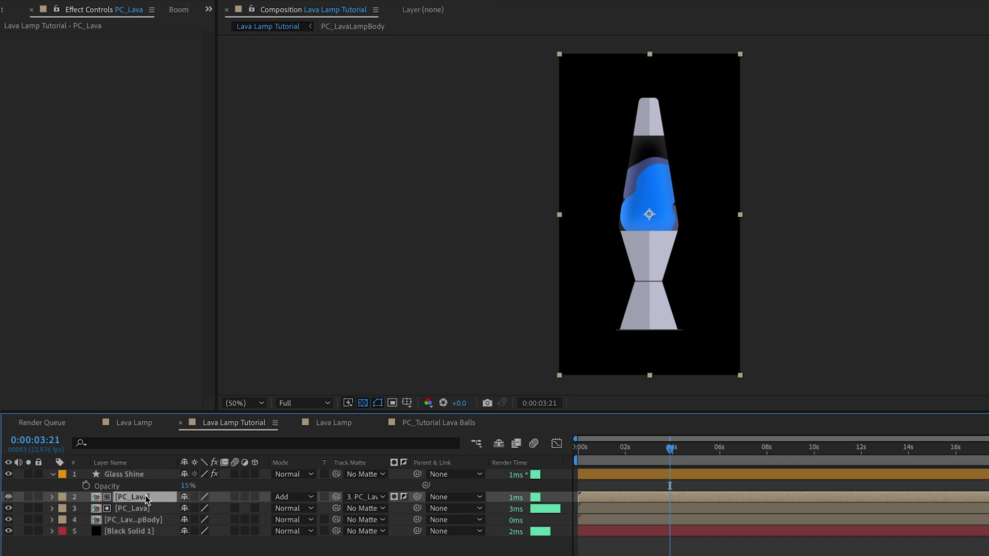
Apply the Glow effect to the upper PC_Lava layer with a Glow Radius of 25.
{"action": "key", "text": "ctrl+space"}
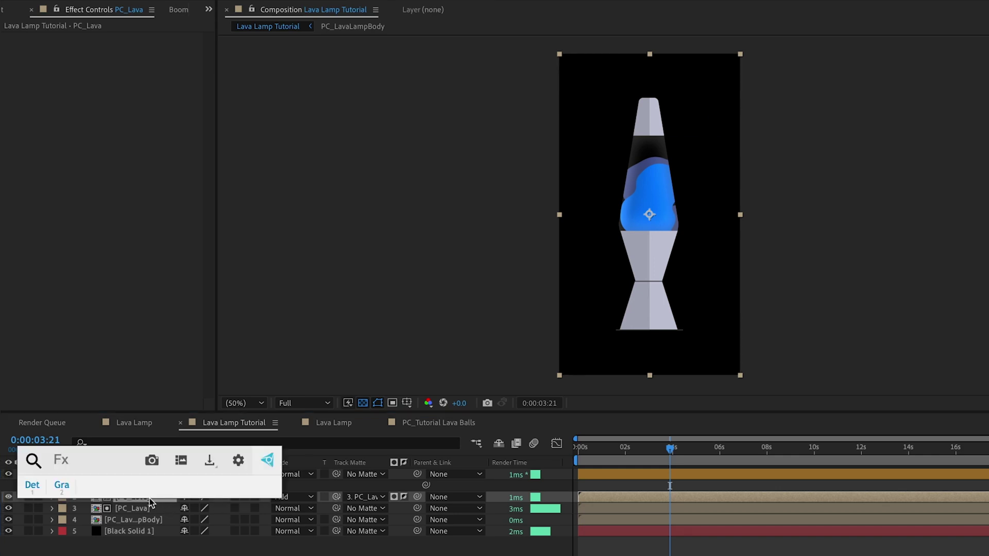
{"action": "type", "text": "glow"}
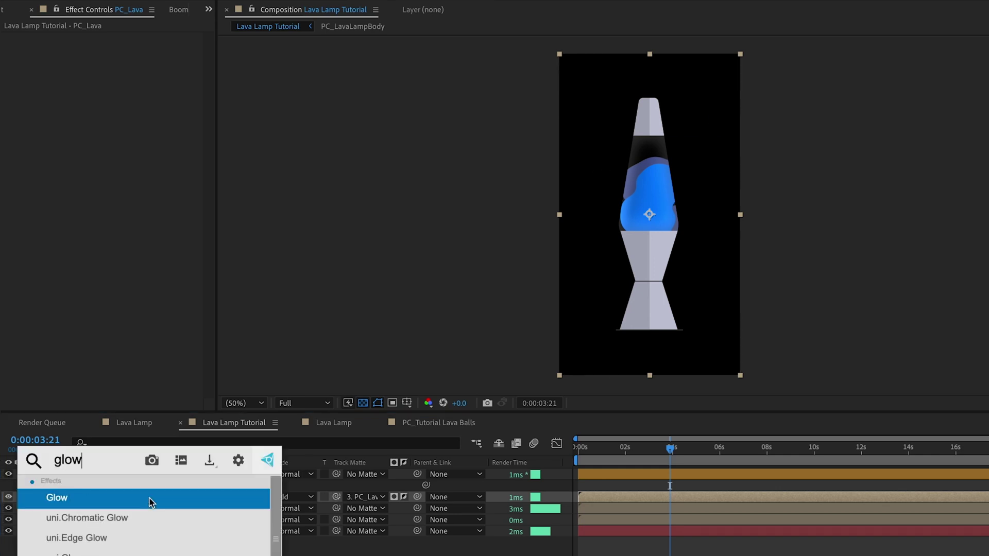
{"action": "key", "text": "Return"}
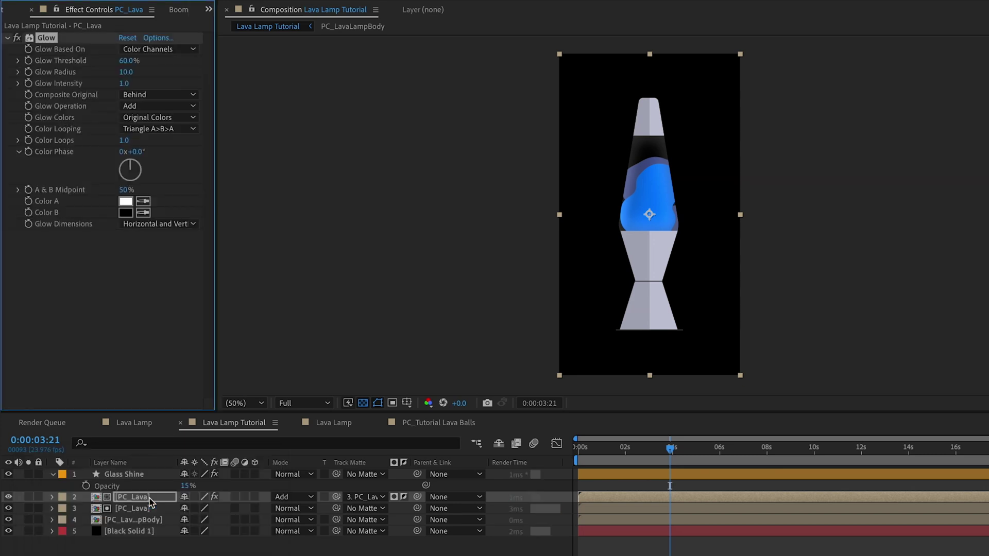
{"action": "left_click", "coordinate": [129, 72]}
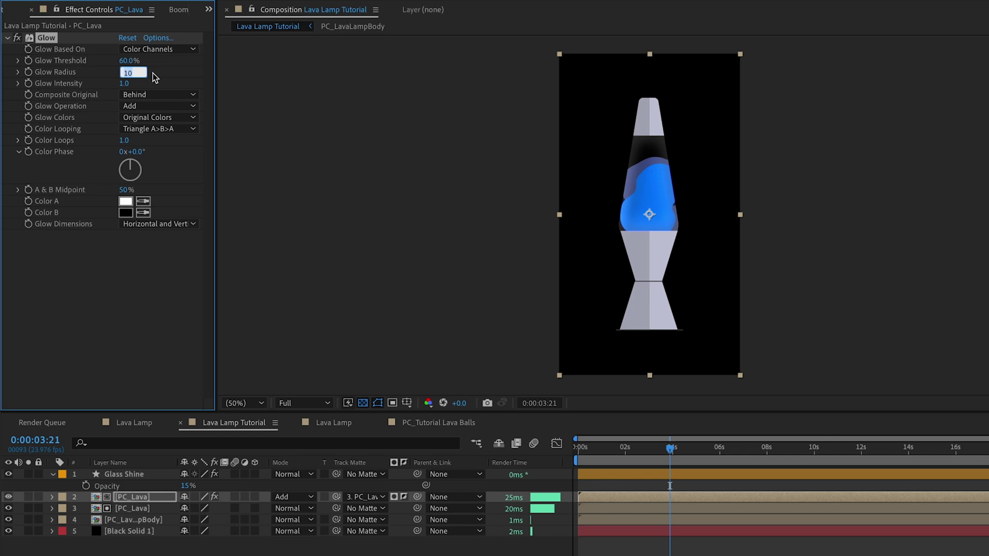
{"action": "type", "text": "25"}
{"action": "key", "text": "Return"}
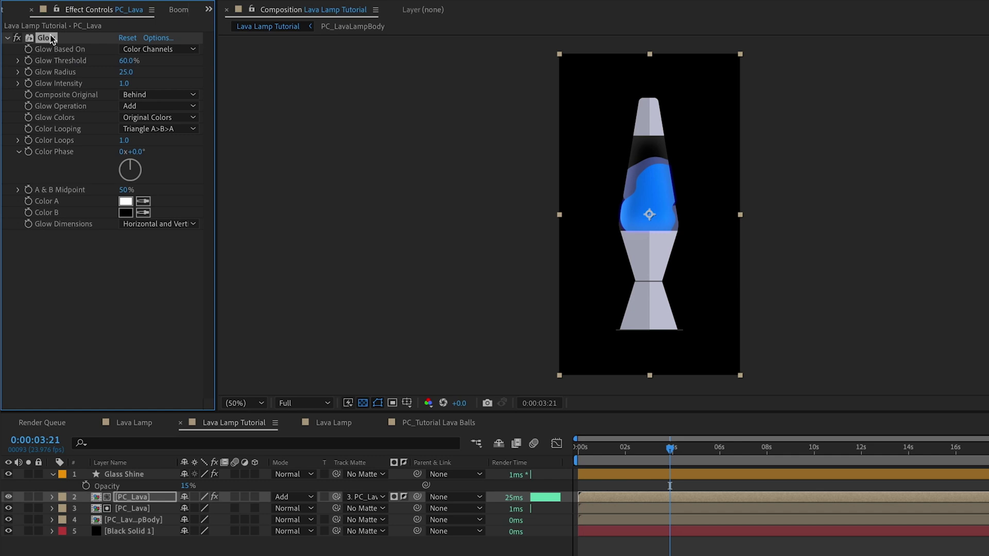
Duplicate the Glow effect on the upper PC_Lava layer and set the copy's Glow Radius to 150.
{"action": "key", "text": "ctrl+d"}
{"action": "left_click", "coordinate": [127, 251]}
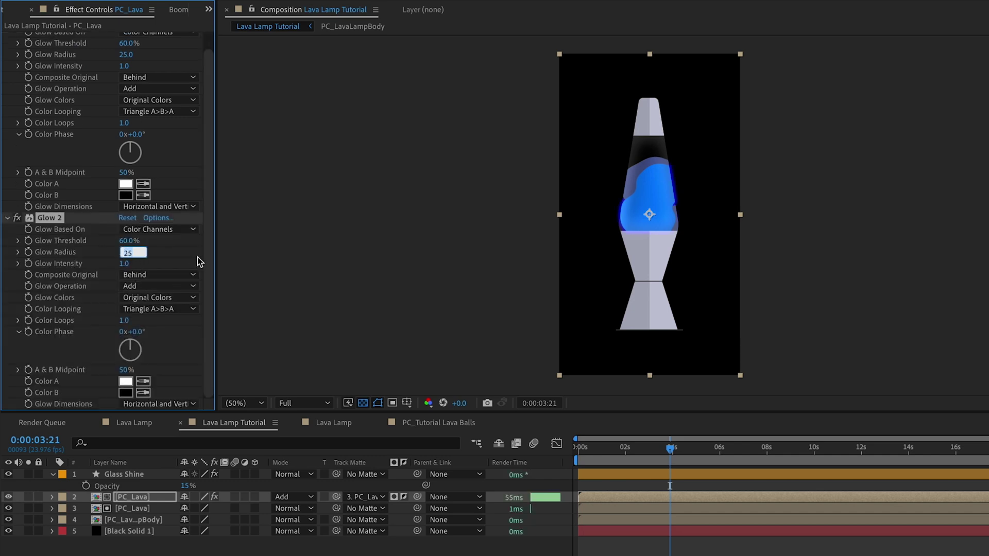
{"action": "type", "text": "150"}
{"action": "key", "text": "Return"}
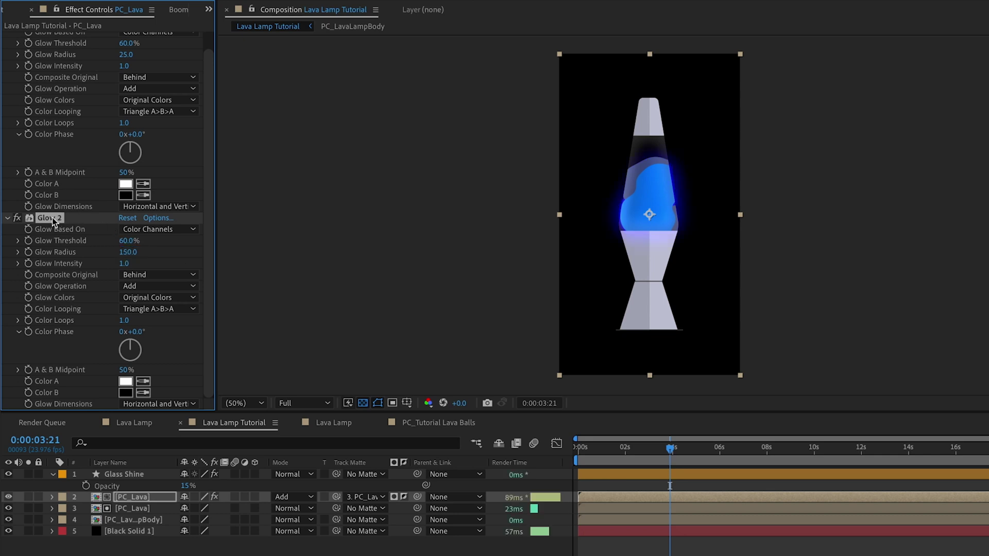
Duplicate Glow 2 on the upper PC_Lava layer and set the new copy's Glow Radius to 600.
{"action": "key", "text": "ctrl+d"}
{"action": "left_click", "coordinate": [124, 252]}
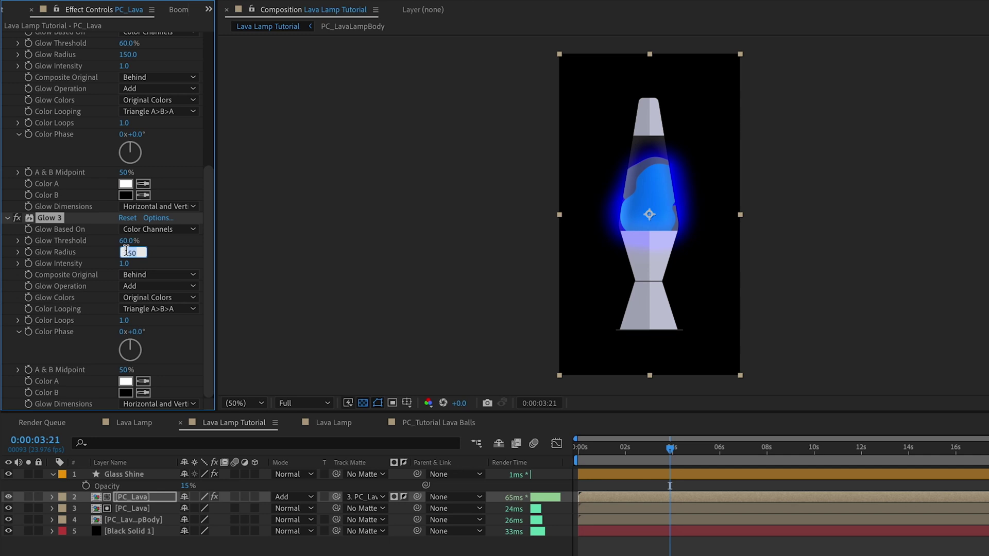
{"action": "type", "text": "600"}
{"action": "key", "text": "Return"}
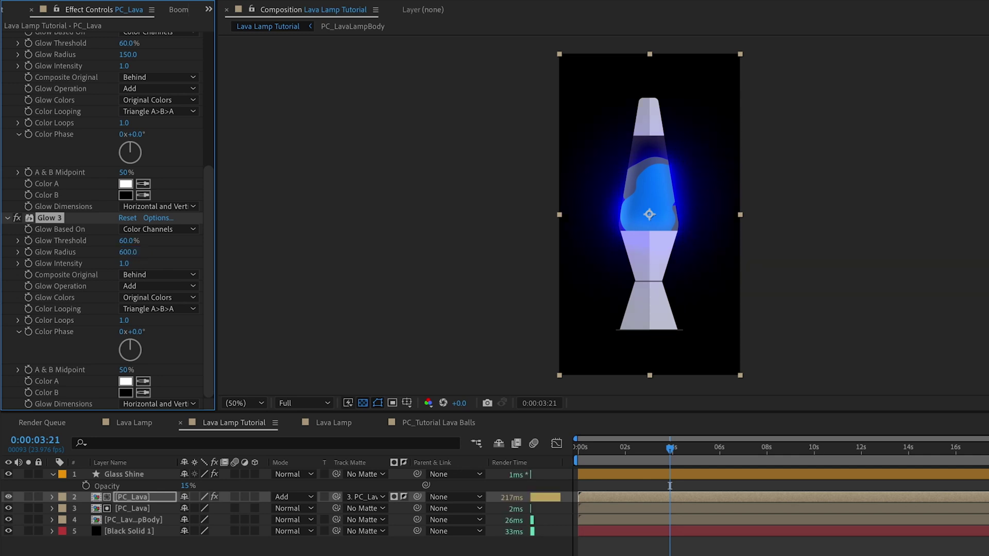
Set the glowing upper PC_Lava layer's Opacity to 50% and check the glow around the lamp up close.
{"action": "left_click", "coordinate": [134, 498]}
{"action": "key", "text": "t"}
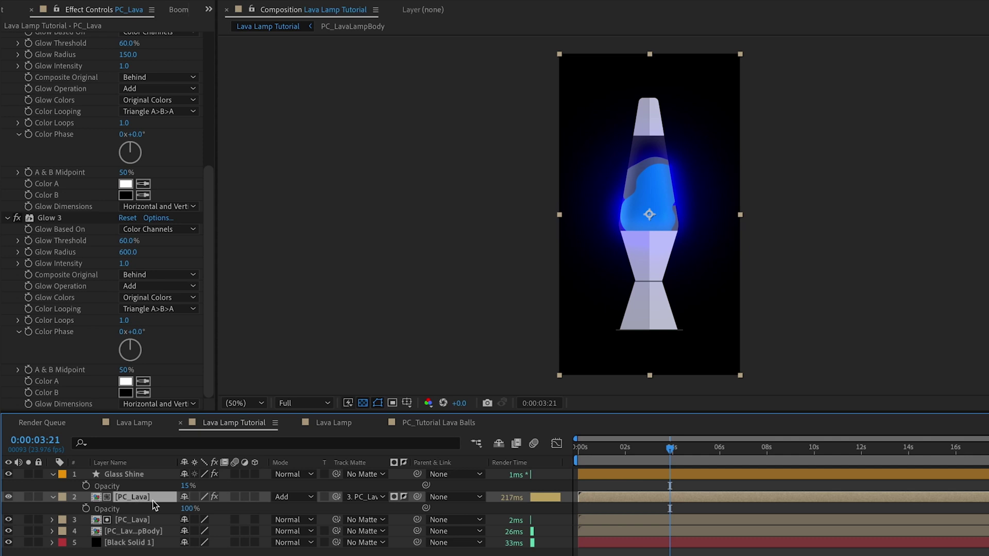
{"action": "left_click", "coordinate": [187, 509]}
{"action": "type", "text": "50"}
{"action": "key", "text": "Return"}
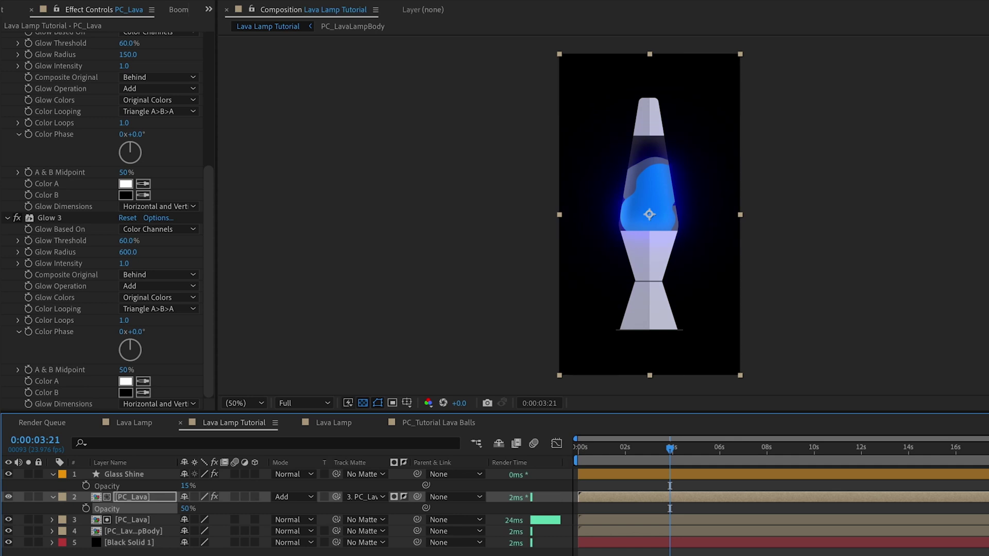
{"action": "key", "text": "period"}
{"action": "key", "text": "period"}
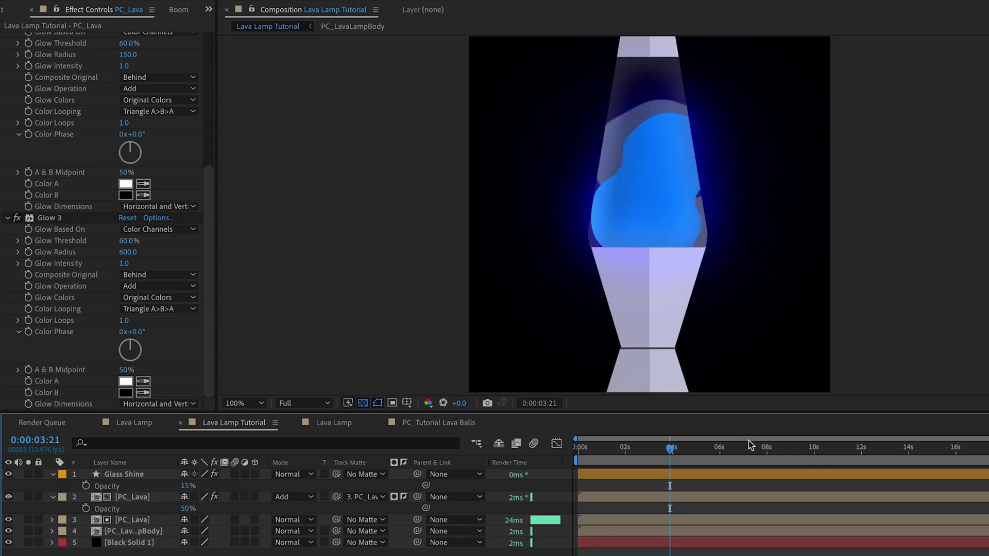